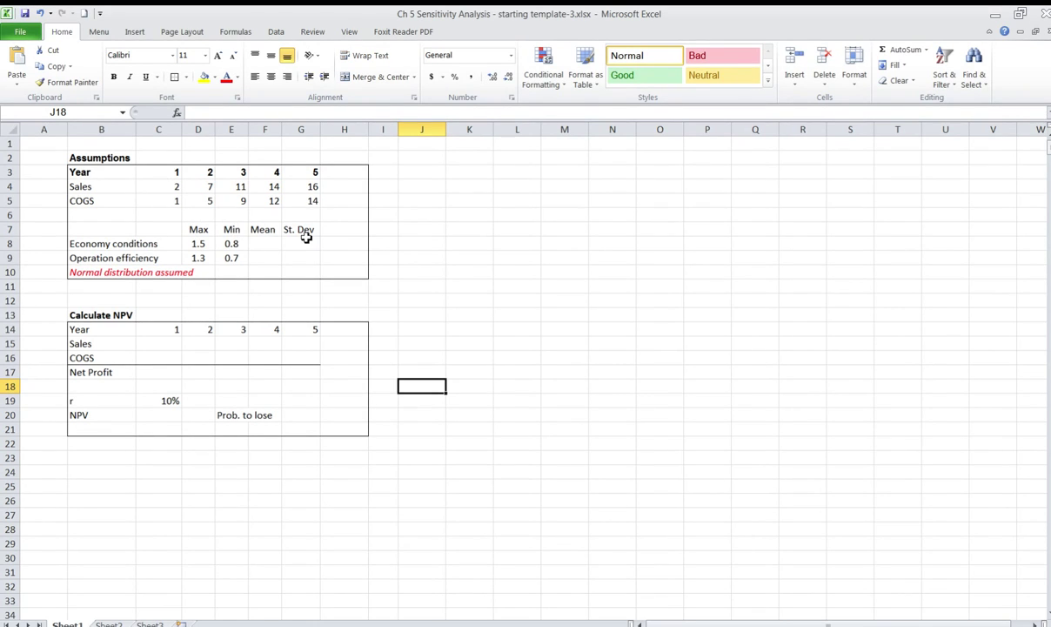
Examine the yearly Sales and COGS assumptions together with the Economy conditions and Operation efficiency factors
drag(71, 171, 300, 172)
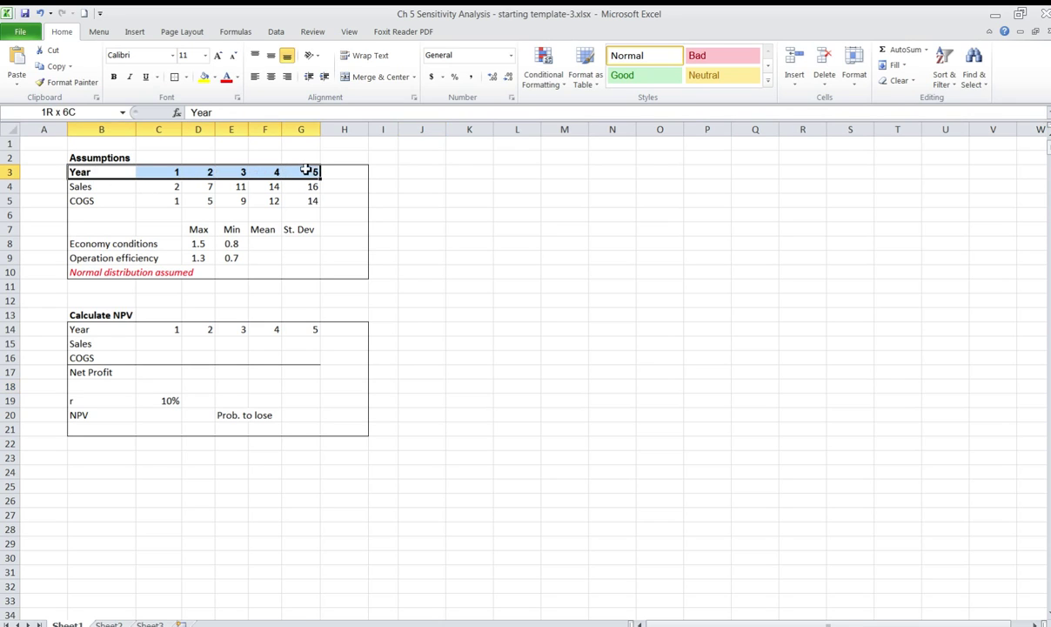
click(107, 190)
drag(106, 189, 296, 193)
drag(89, 199, 301, 206)
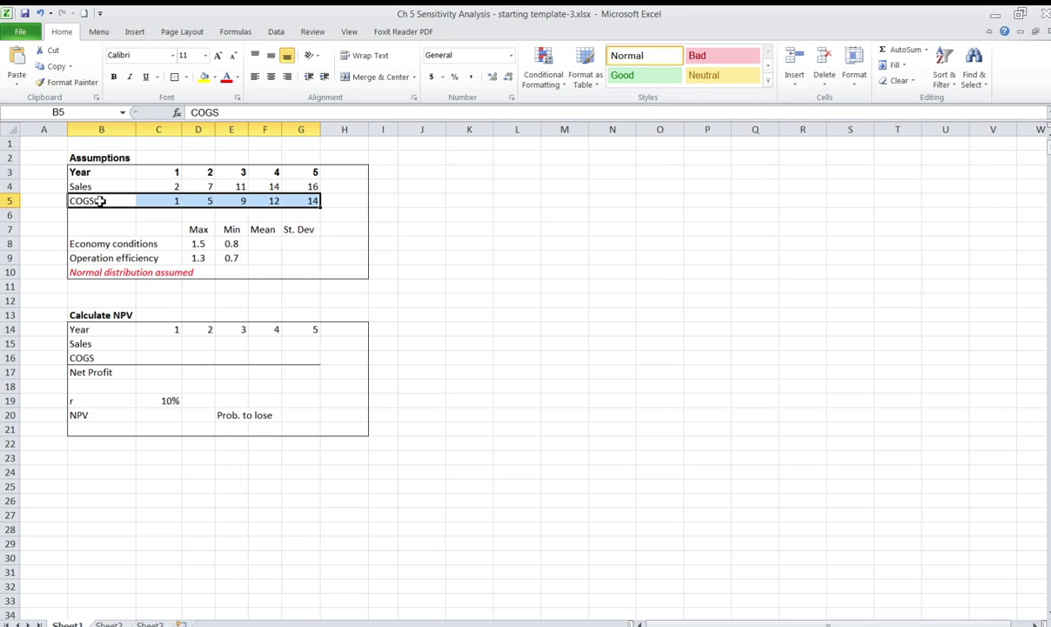
click(98, 256)
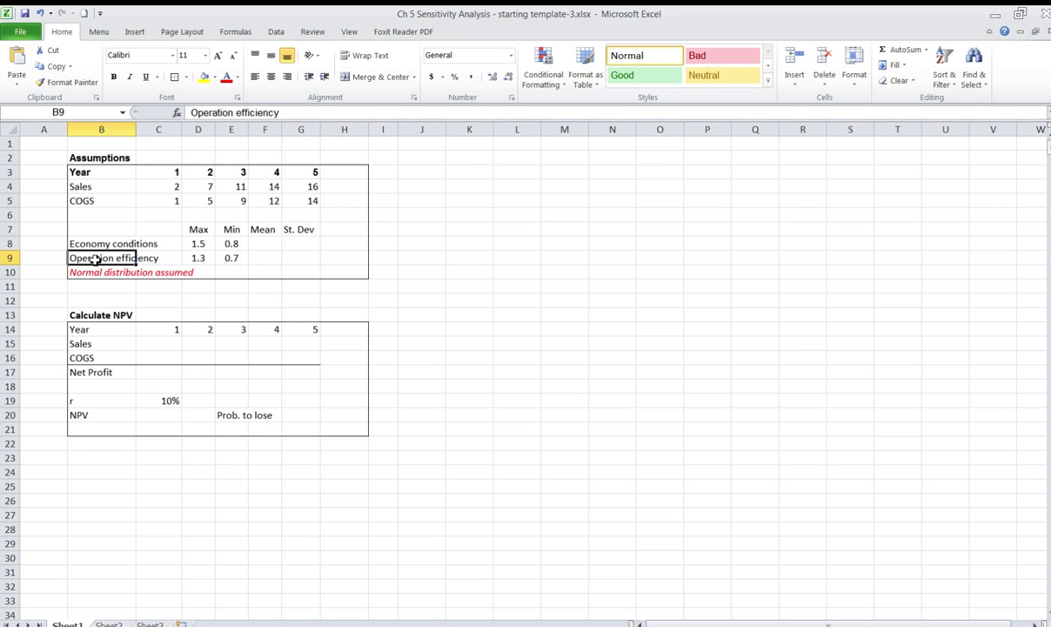
click(80, 200)
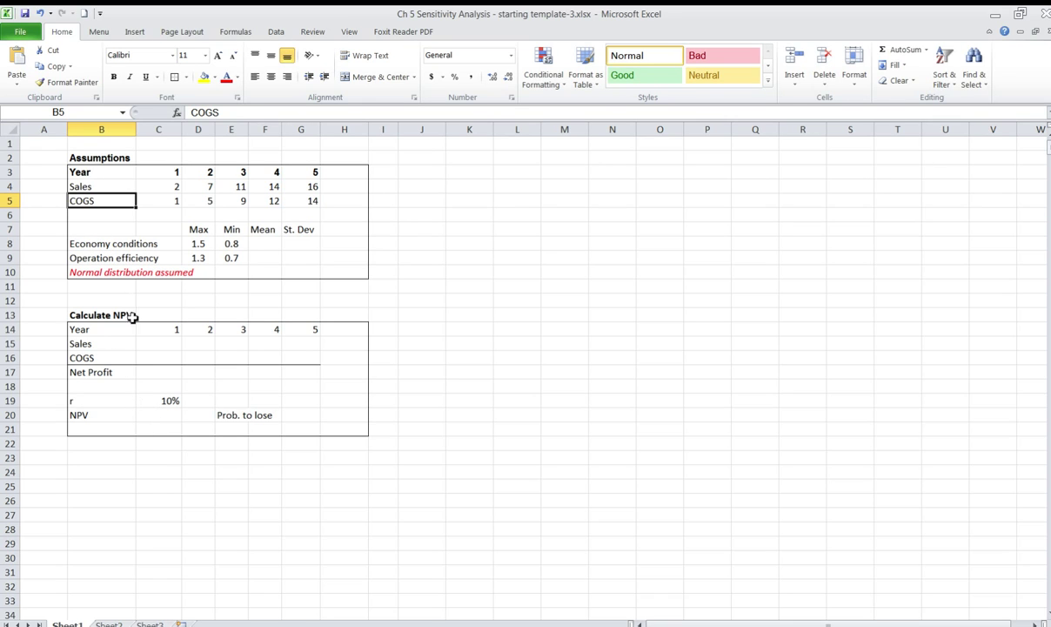
click(82, 244)
drag(132, 246, 122, 259)
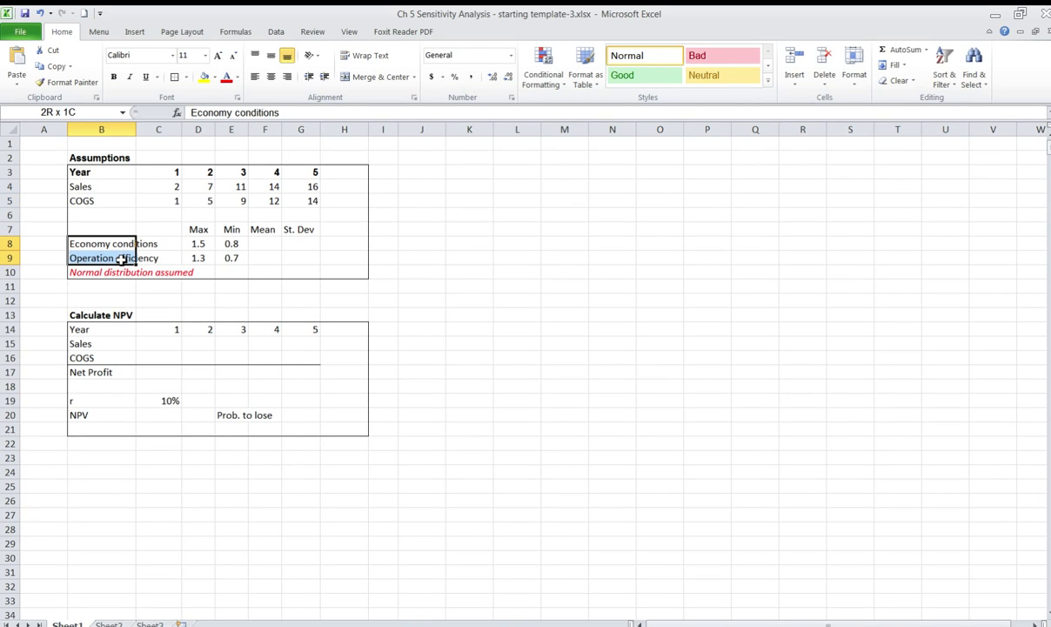
drag(121, 258, 122, 259)
click(90, 247)
click(87, 257)
click(87, 245)
click(87, 257)
click(87, 245)
click(92, 259)
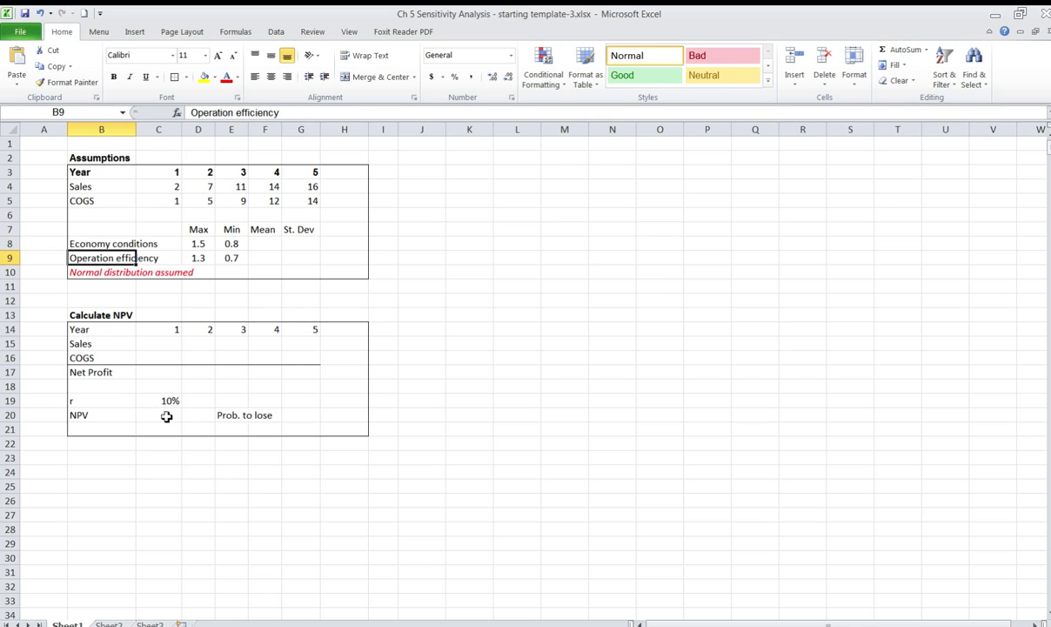
Review the factors' Max and Min ranges, the normal distribution note, and the COGS and NPV rows they affect
click(165, 414)
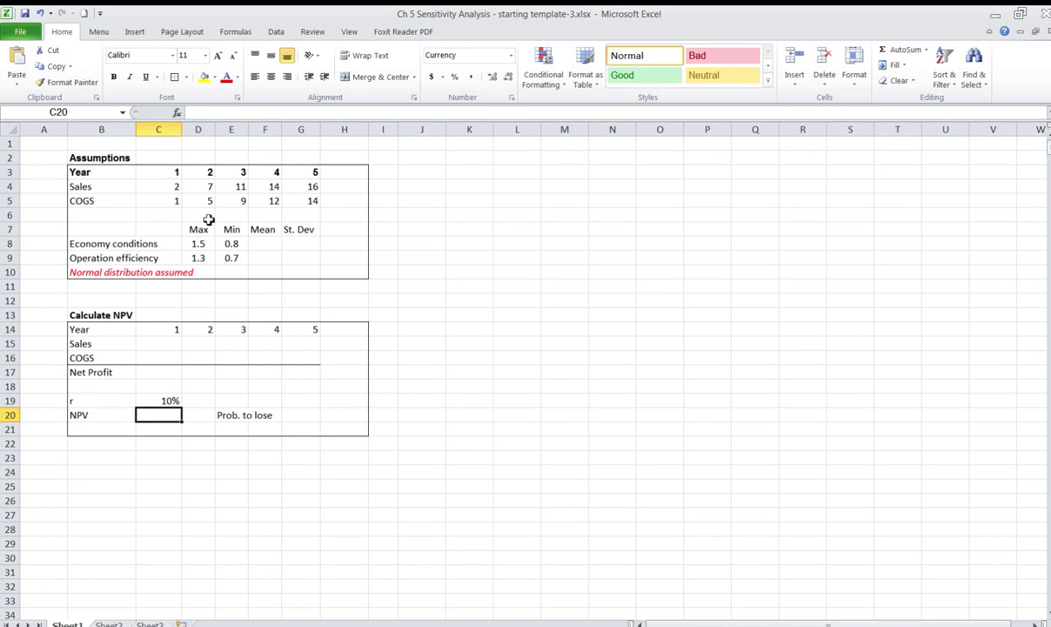
click(80, 245)
click(89, 258)
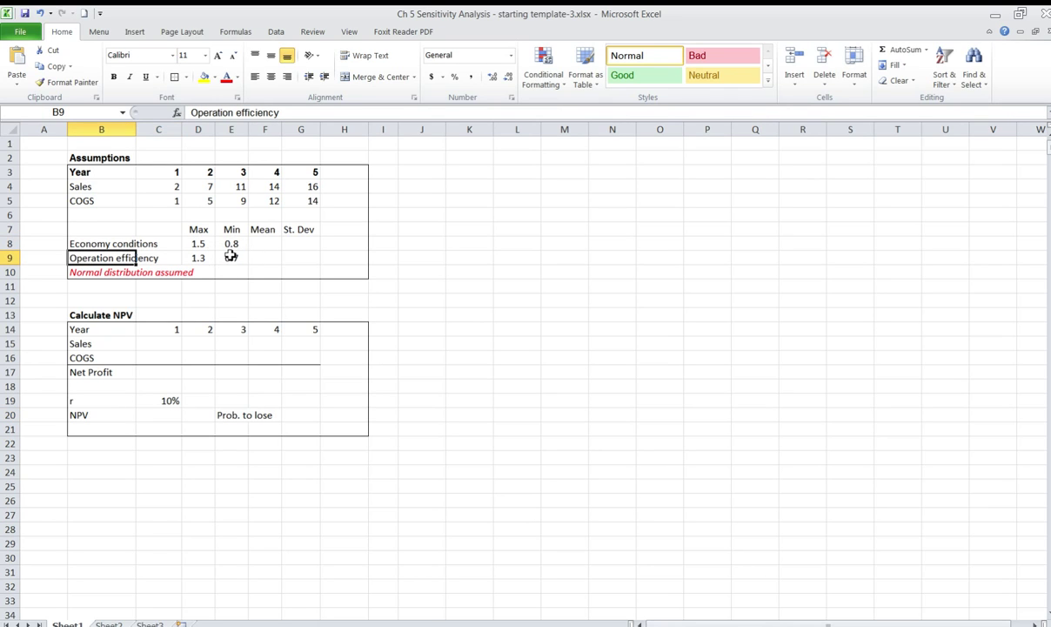
drag(230, 241, 212, 260)
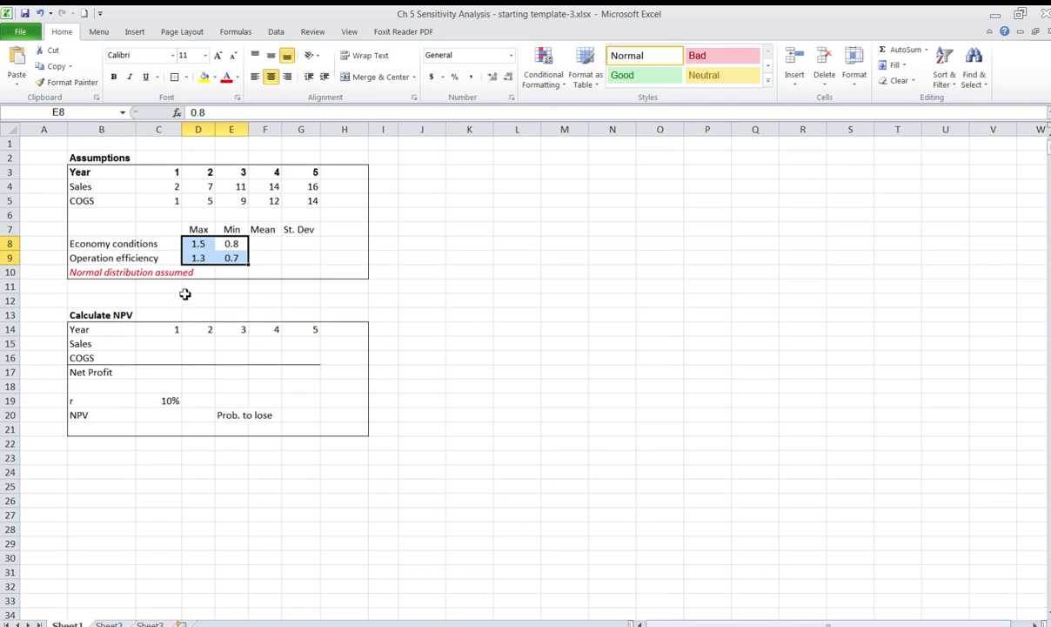
click(82, 274)
drag(94, 243, 94, 258)
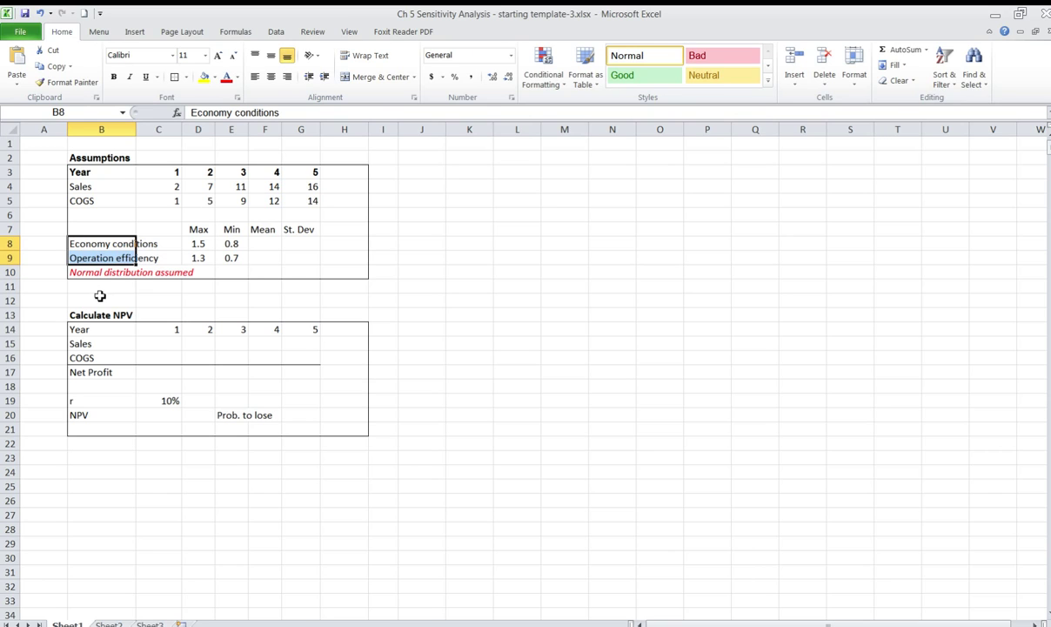
drag(197, 243, 225, 261)
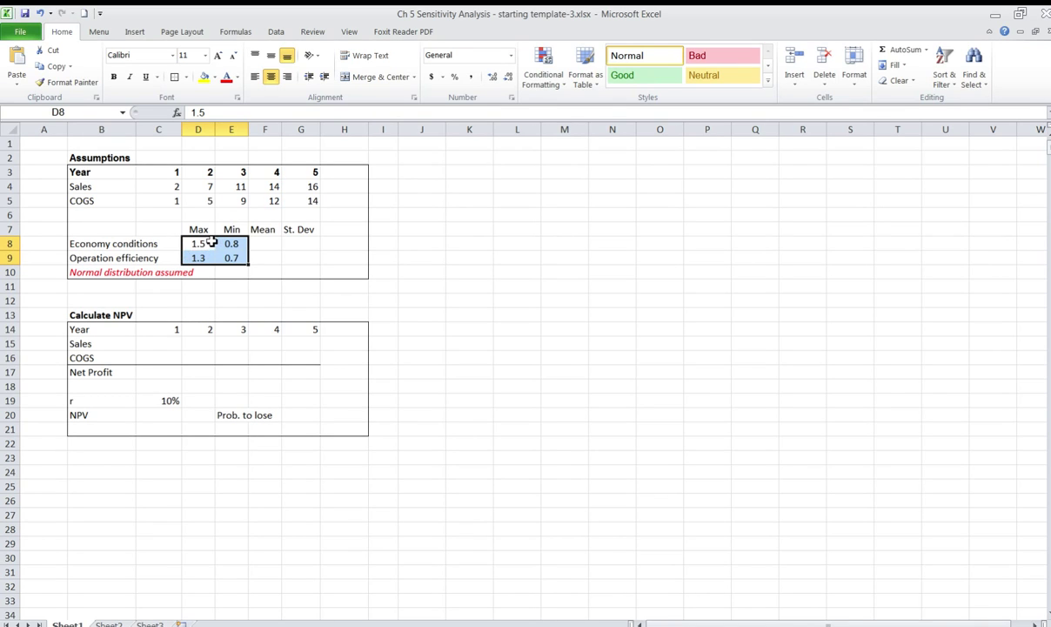
drag(87, 244, 91, 252)
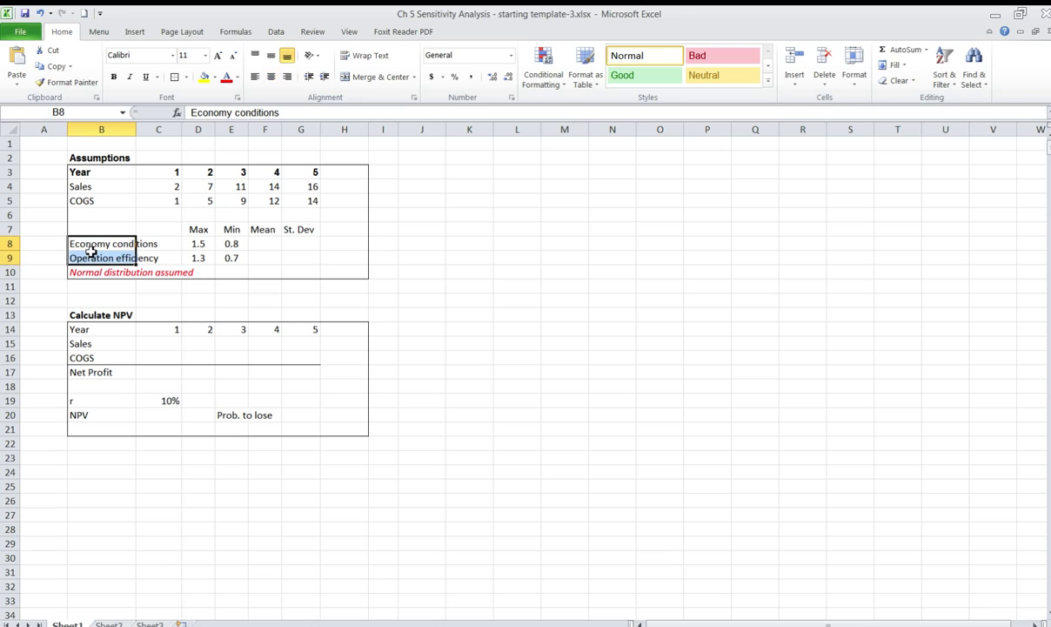
click(271, 245)
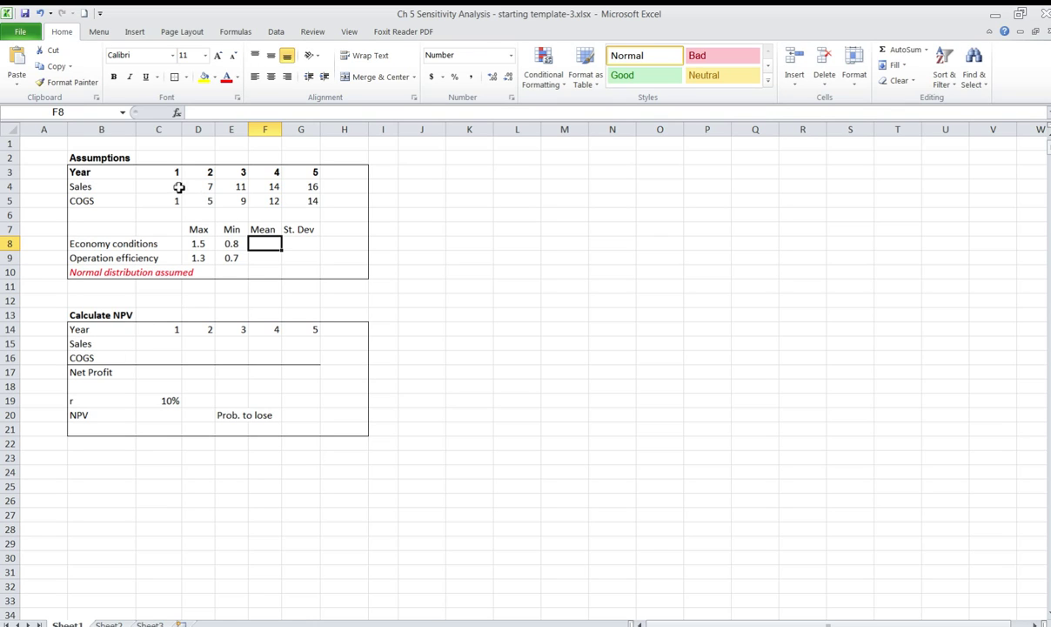
click(94, 245)
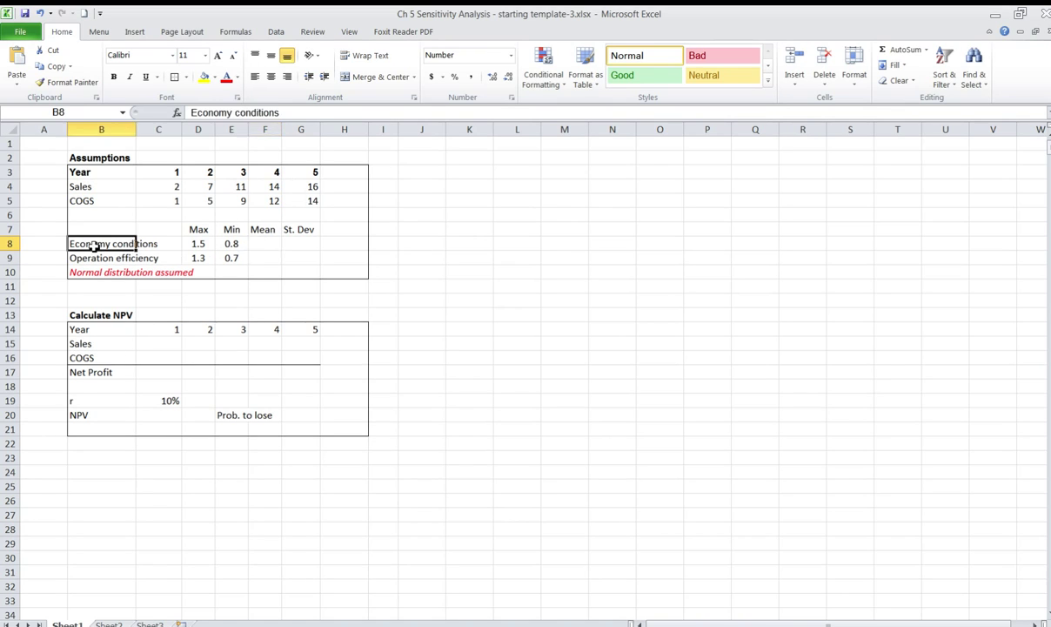
click(78, 358)
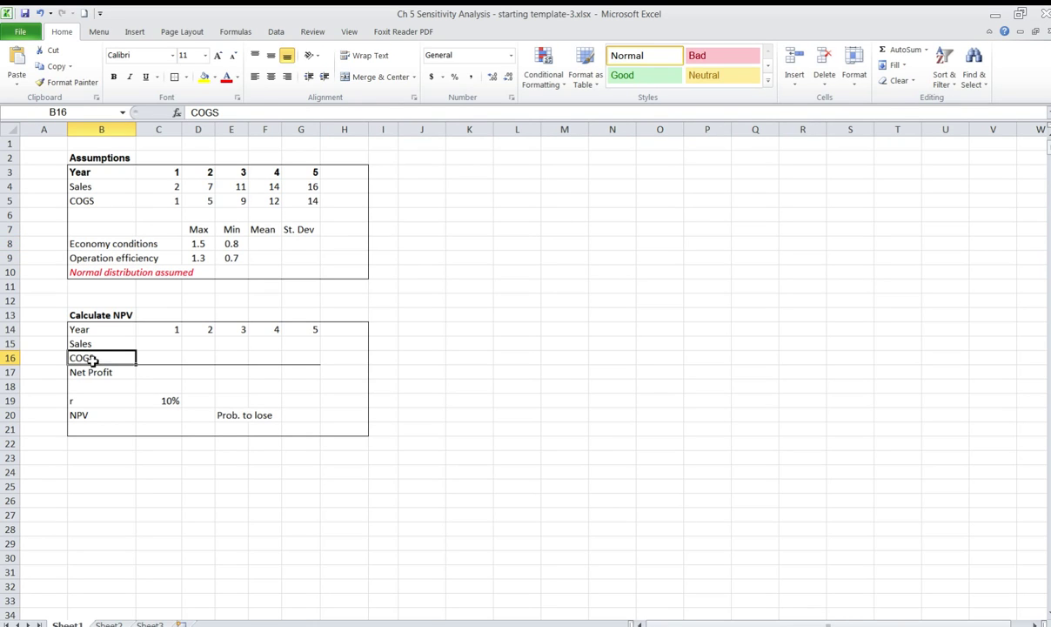
drag(165, 201, 289, 195)
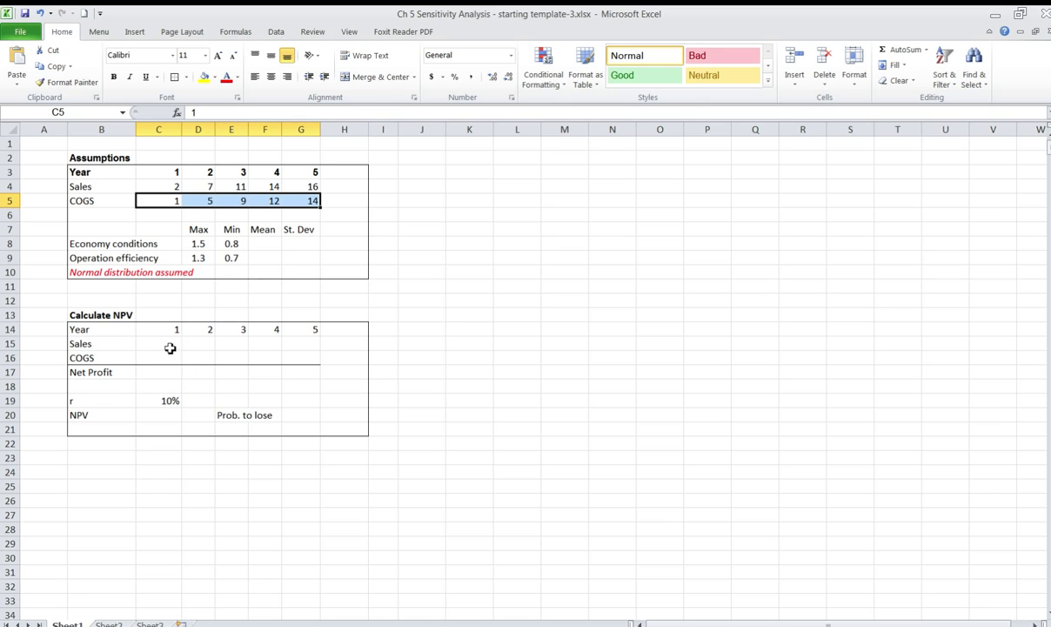
Calculate the Economy conditions mean in F8 with the formula =D8-(D8-E8)/2
click(266, 244)
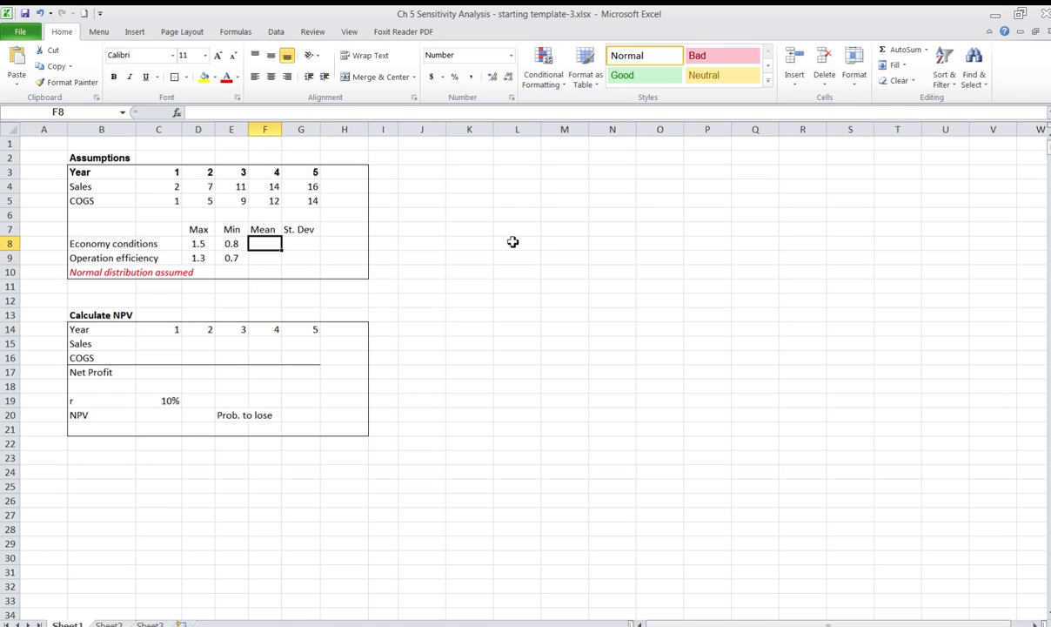
text(=)
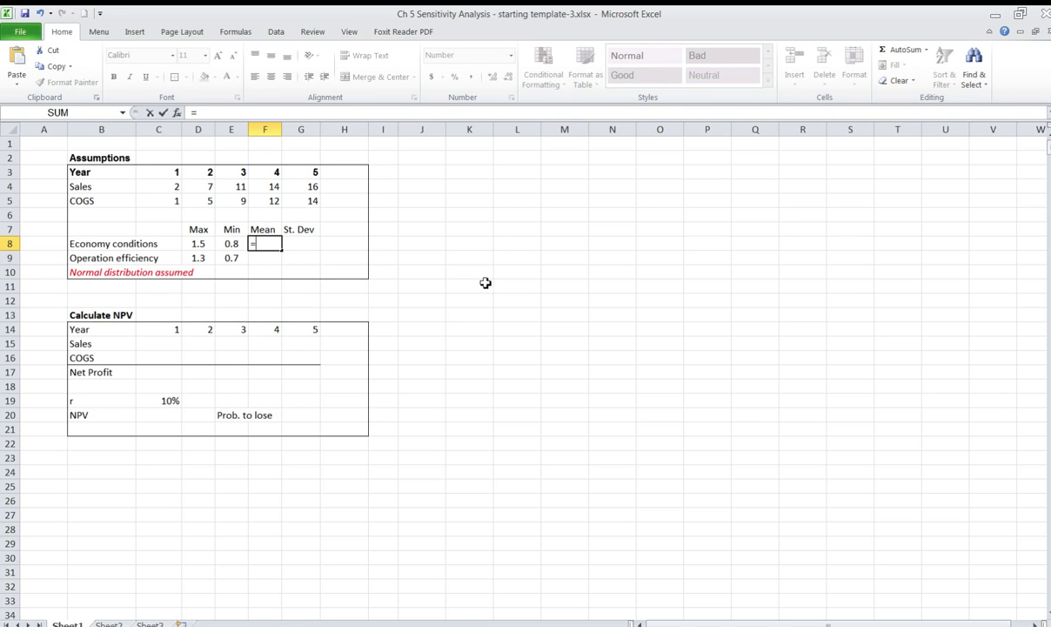
click(199, 245)
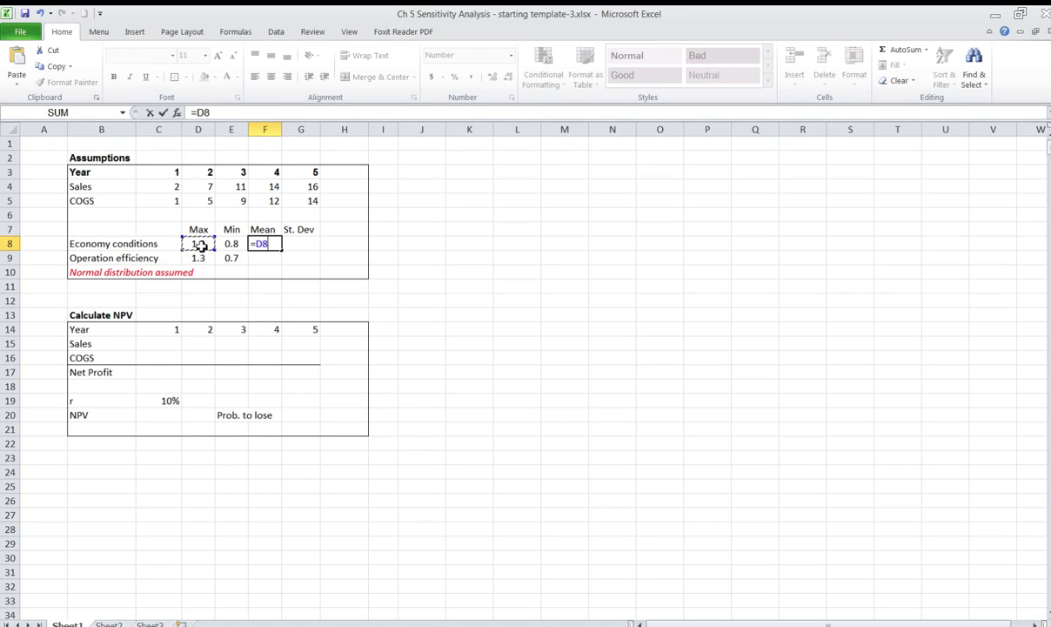
text(-()
click(200, 245)
text(-)
click(233, 246)
text()/2)
key(Return)
Calculate the Economy conditions standard deviation in G8 with the formula =(D8-E8)/6
click(298, 244)
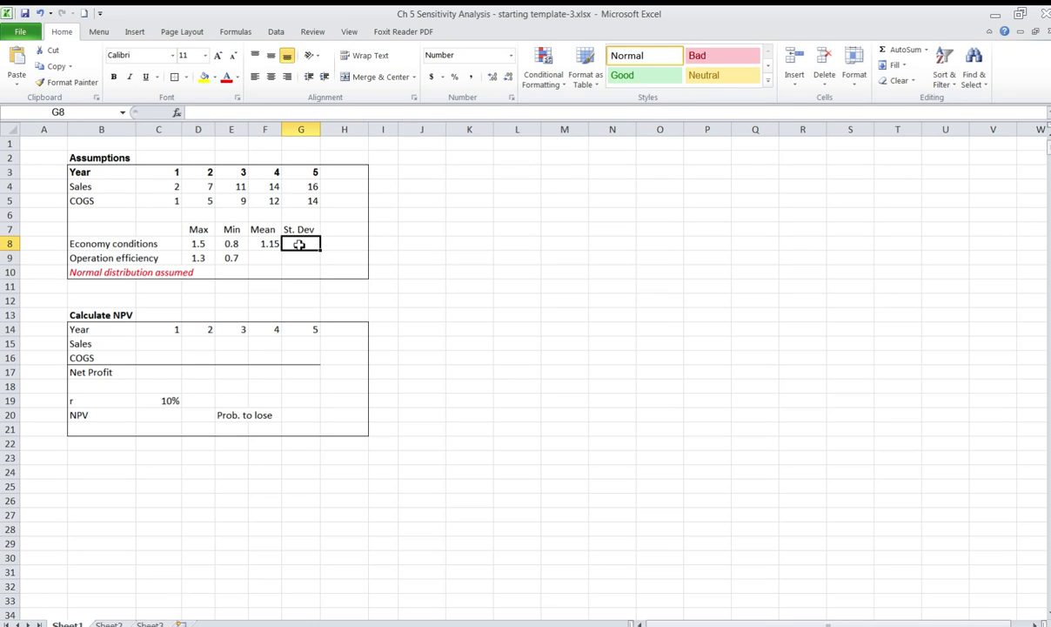
text(=)
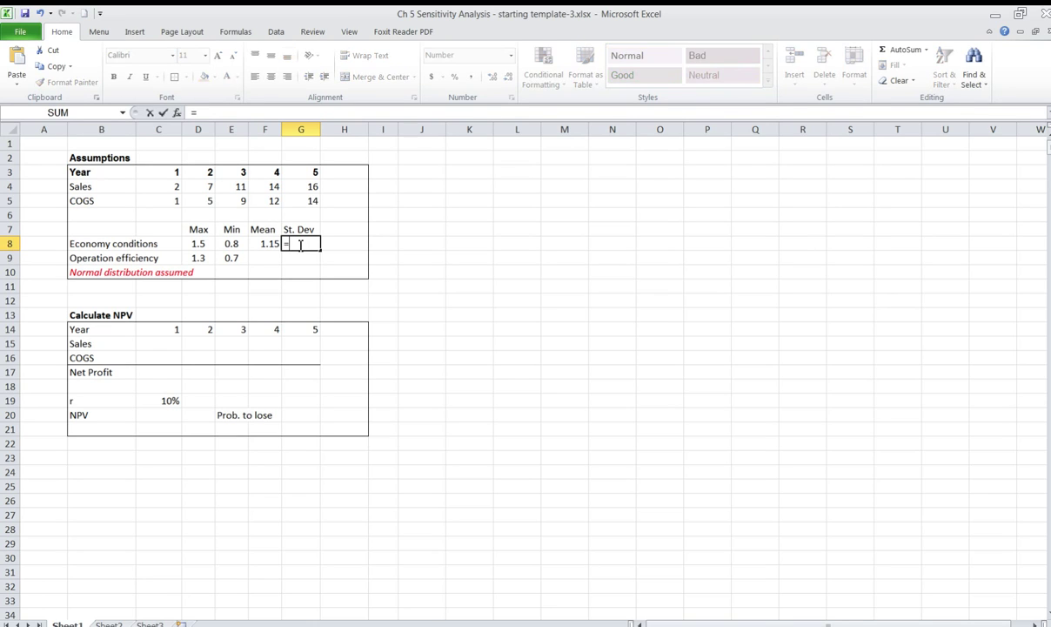
text(()
click(195, 243)
text(-)
click(231, 243)
text())
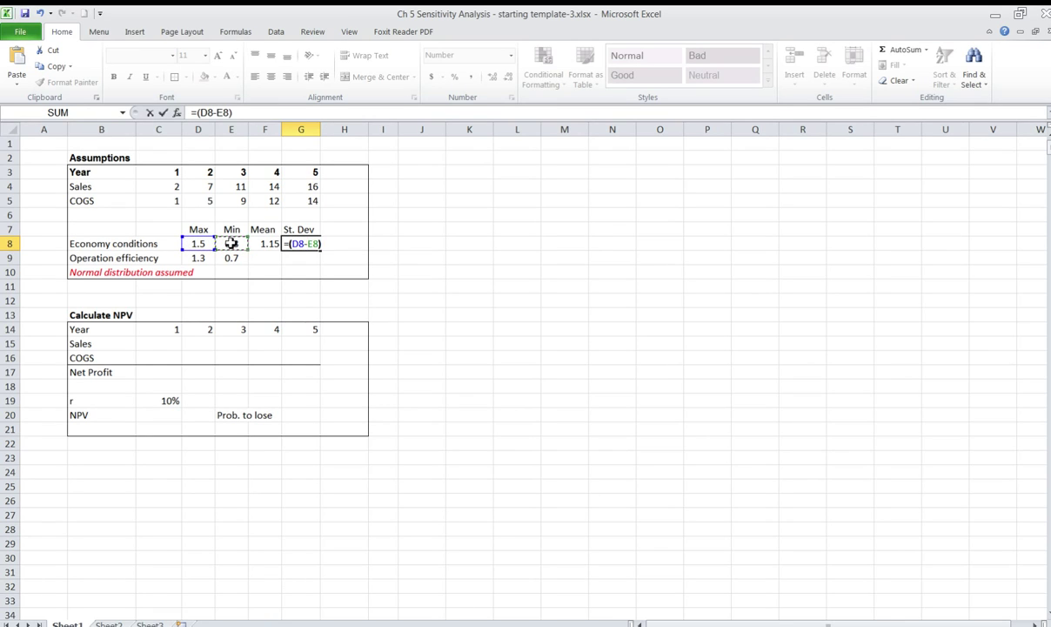
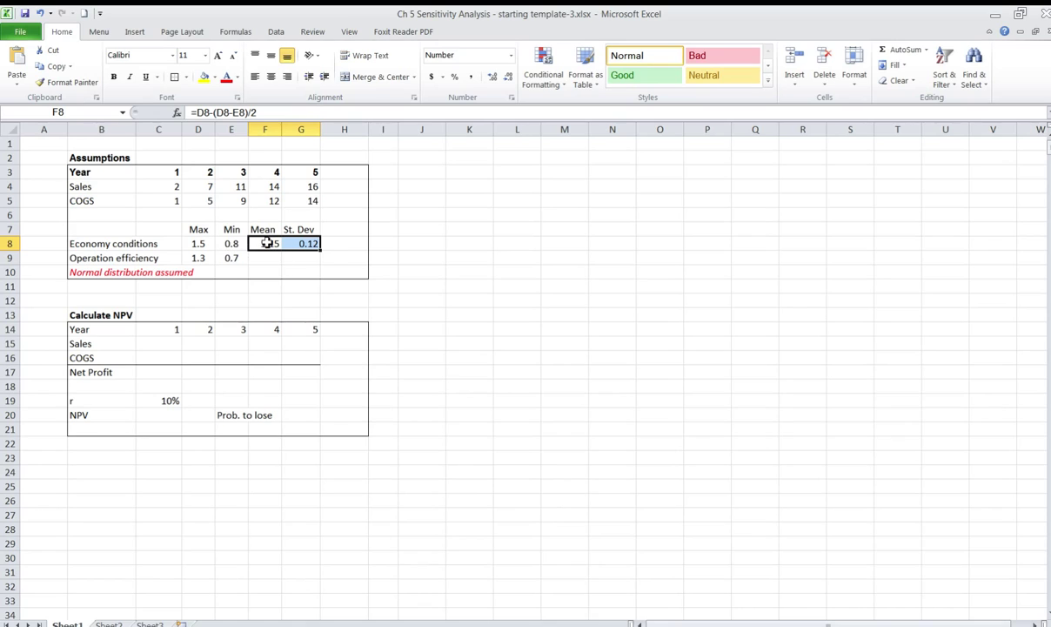
Copy the mean and standard deviation formulas from F8:G8 down to the Operation efficiency row
click(269, 249)
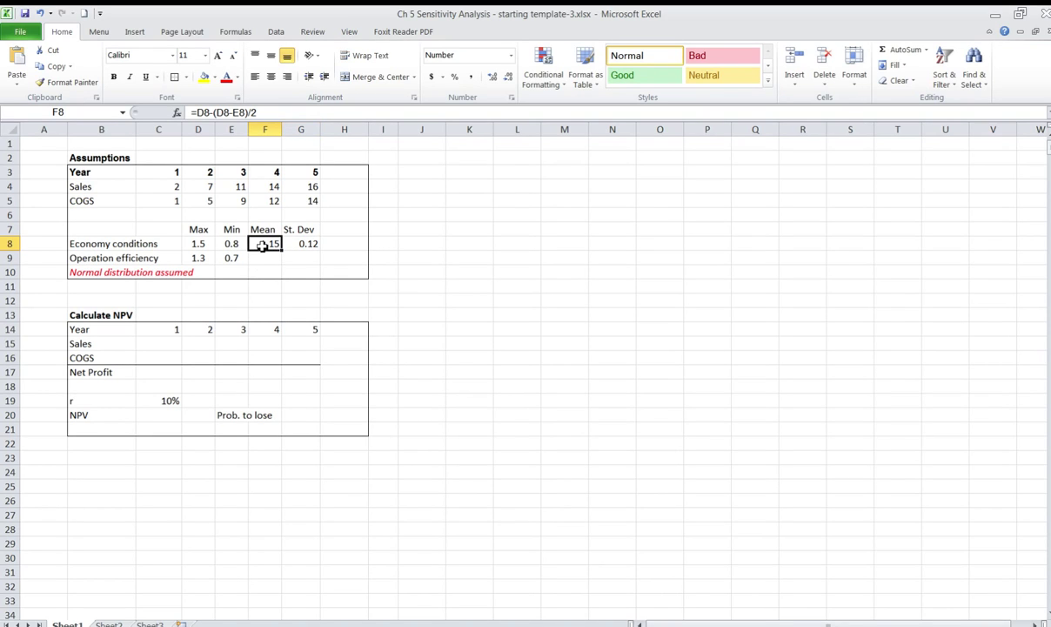
click(309, 246)
drag(272, 240, 321, 261)
click(309, 258)
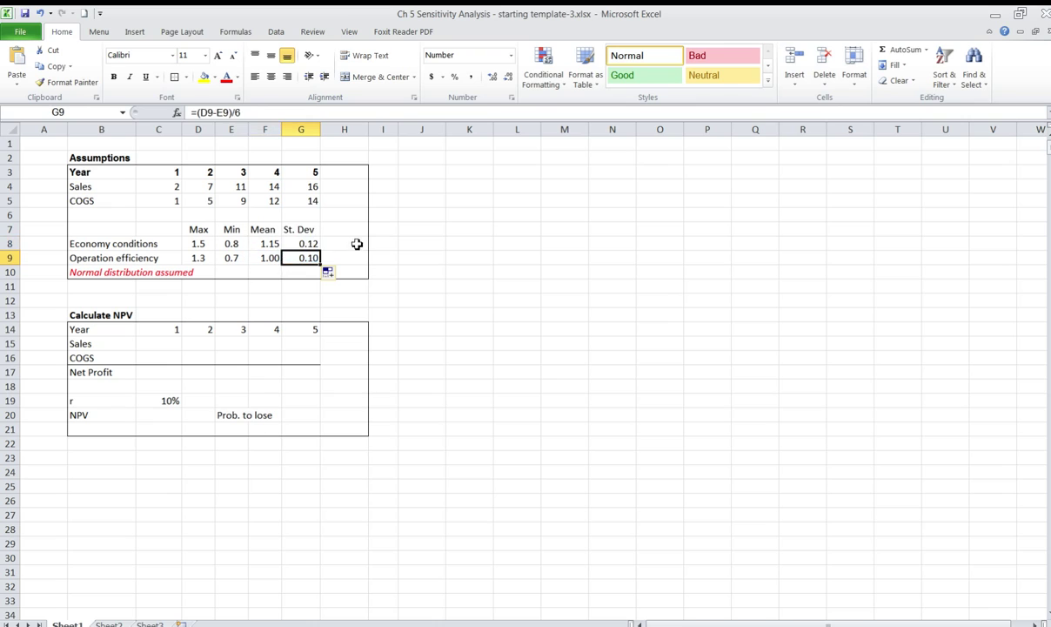
click(335, 244)
click(423, 329)
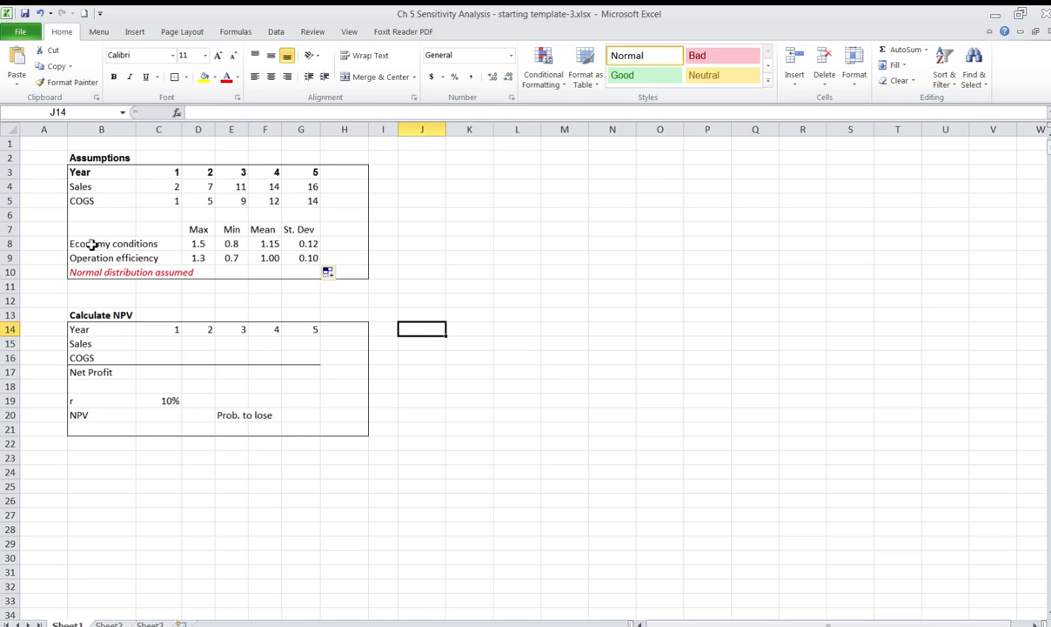
Generate a random normally distributed Economy conditions value in H8 with the formula =NORM.INV(RAND(),F8,G8)
click(348, 249)
text(=)
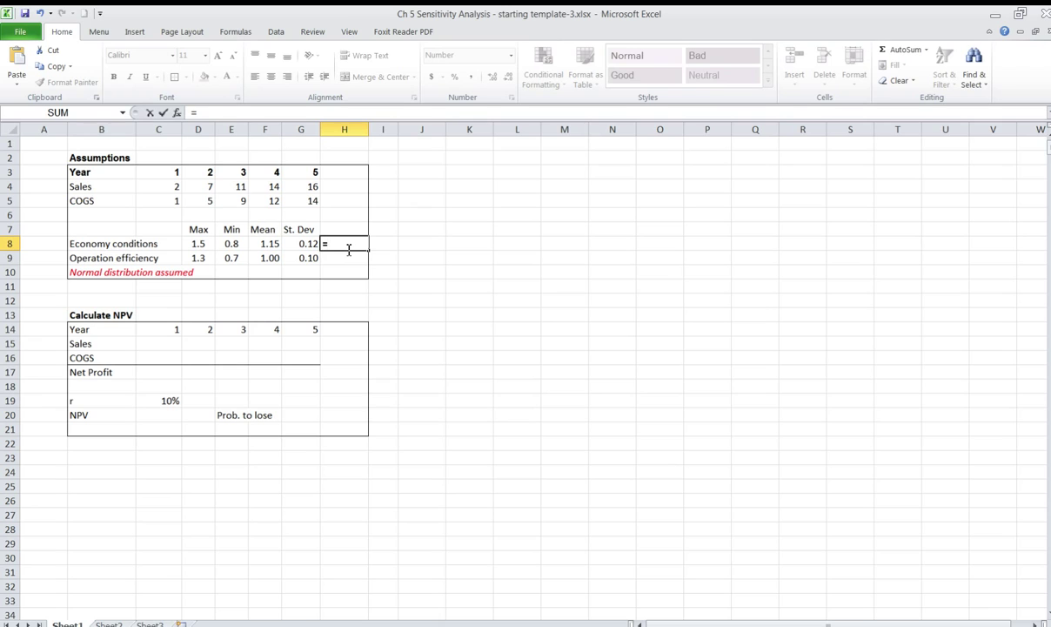
text(n)
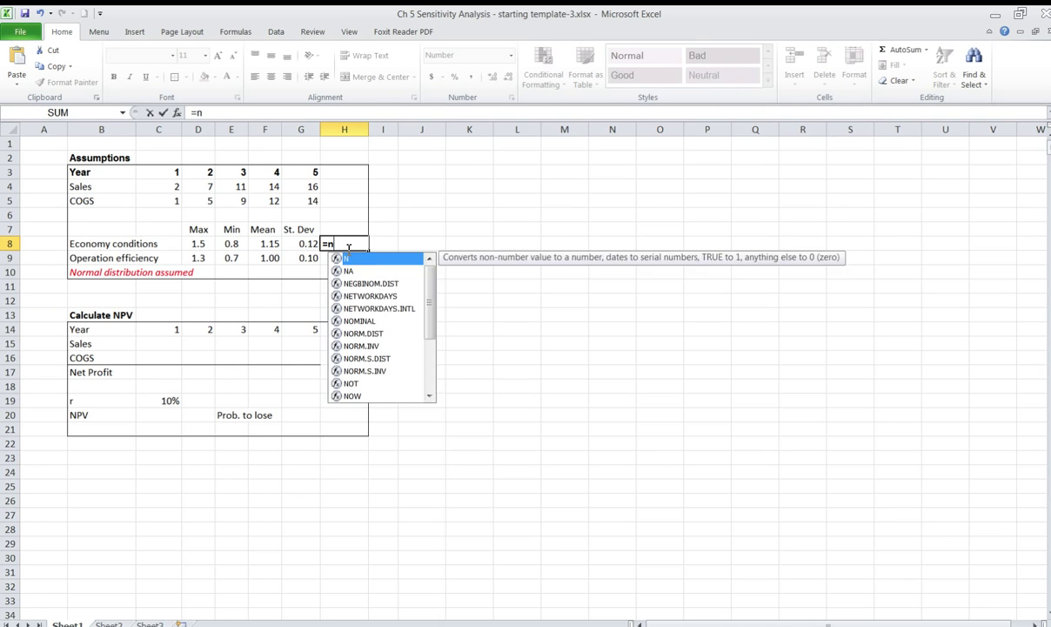
text(orm.iv)
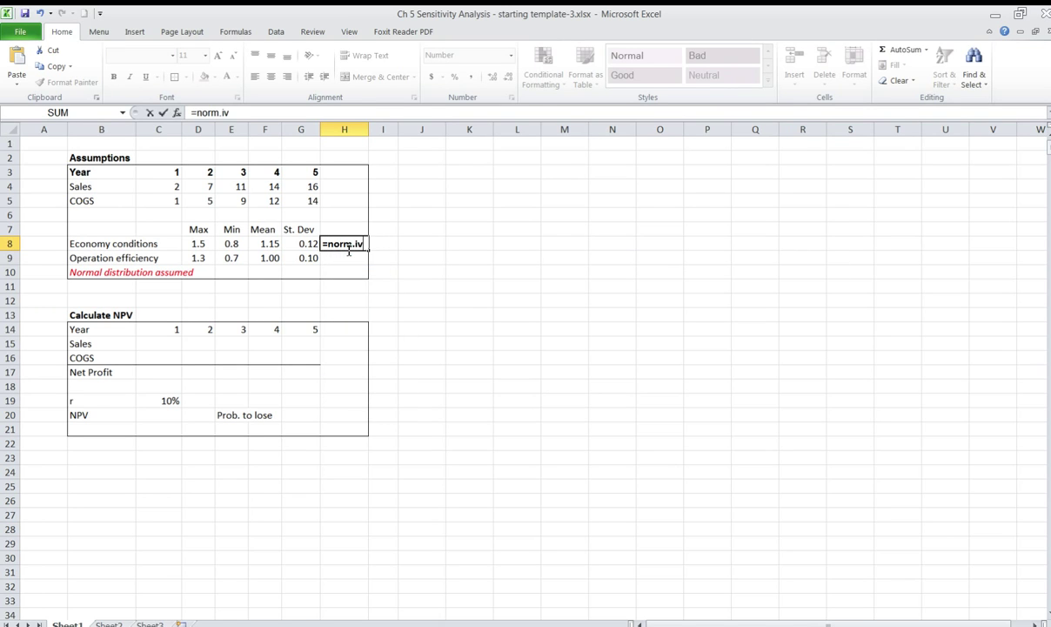
key(BackSpace)
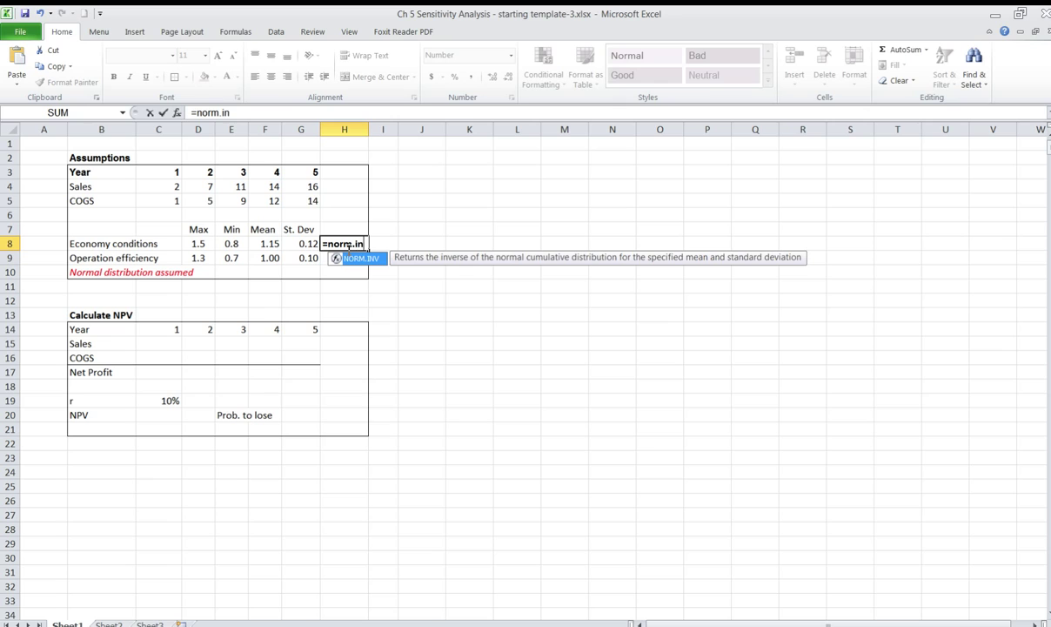
text(nv()
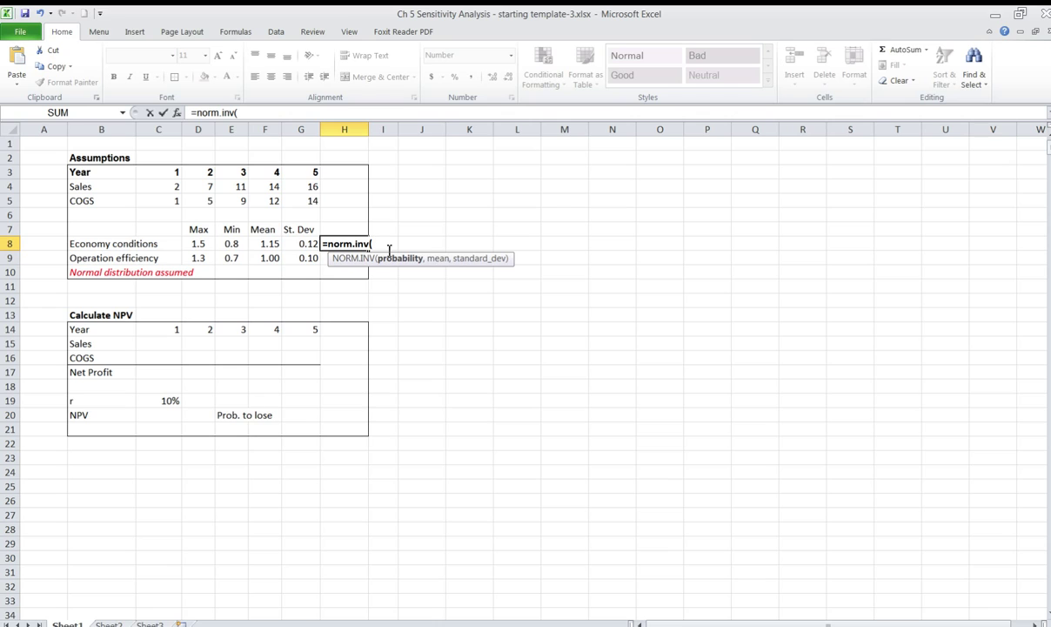
text(rand(),)
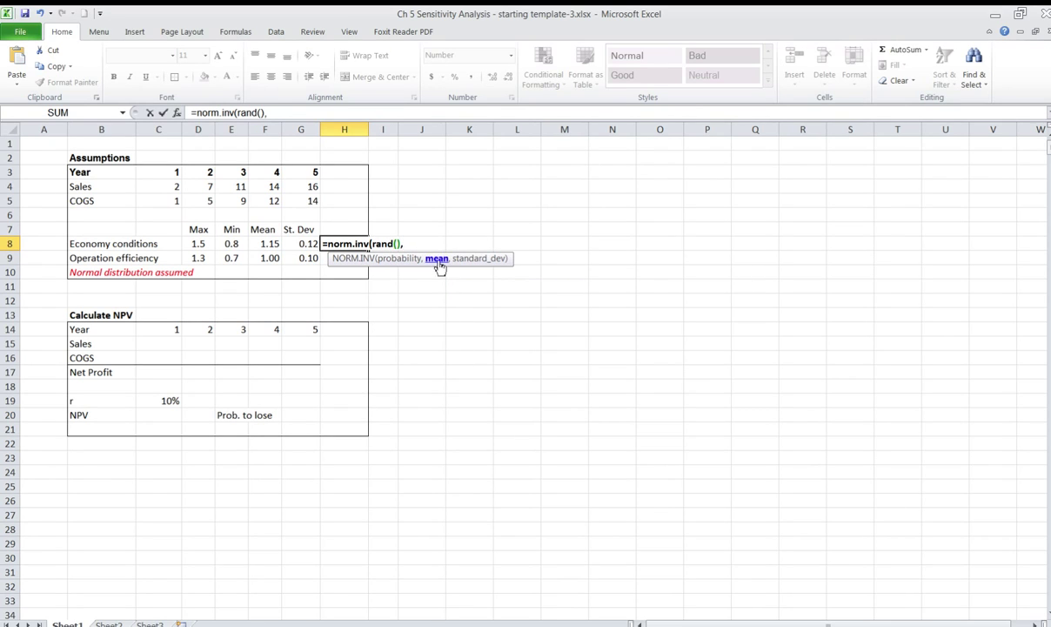
click(271, 246)
text(,)
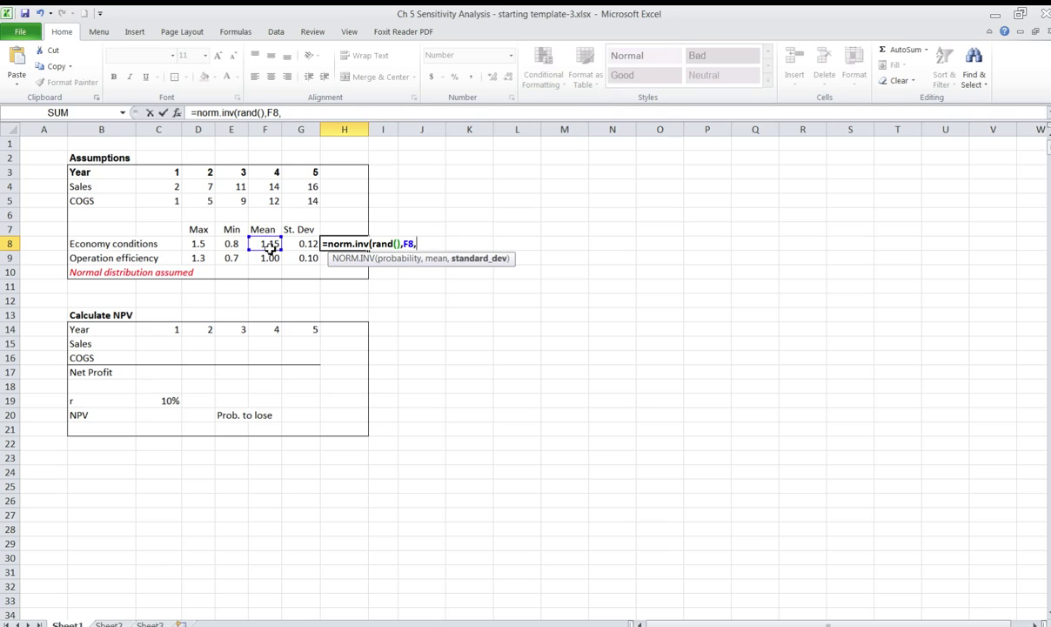
click(305, 244)
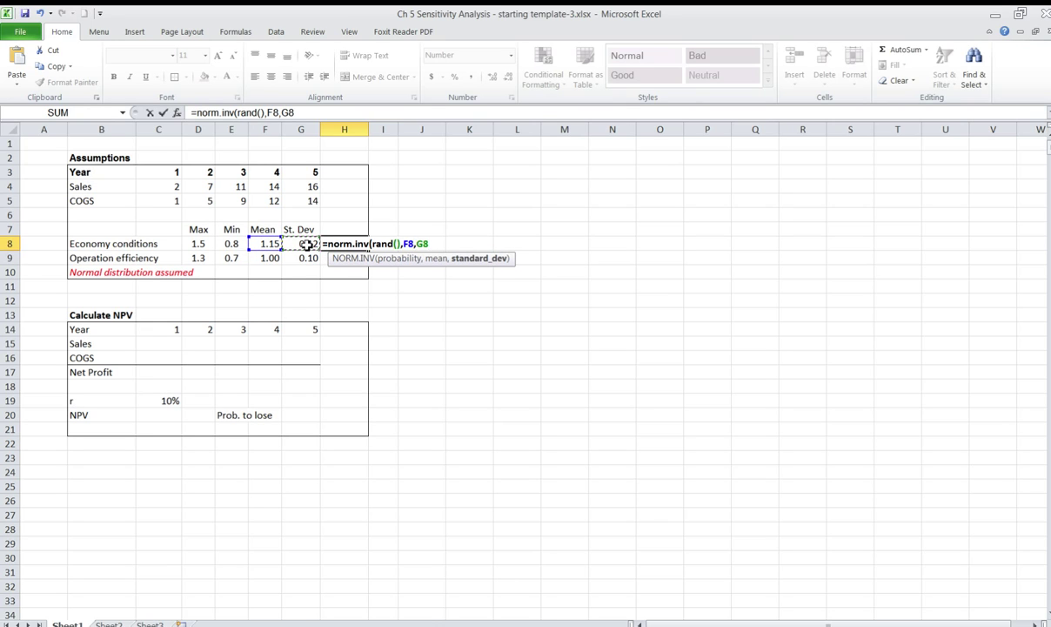
text())
key(Return)
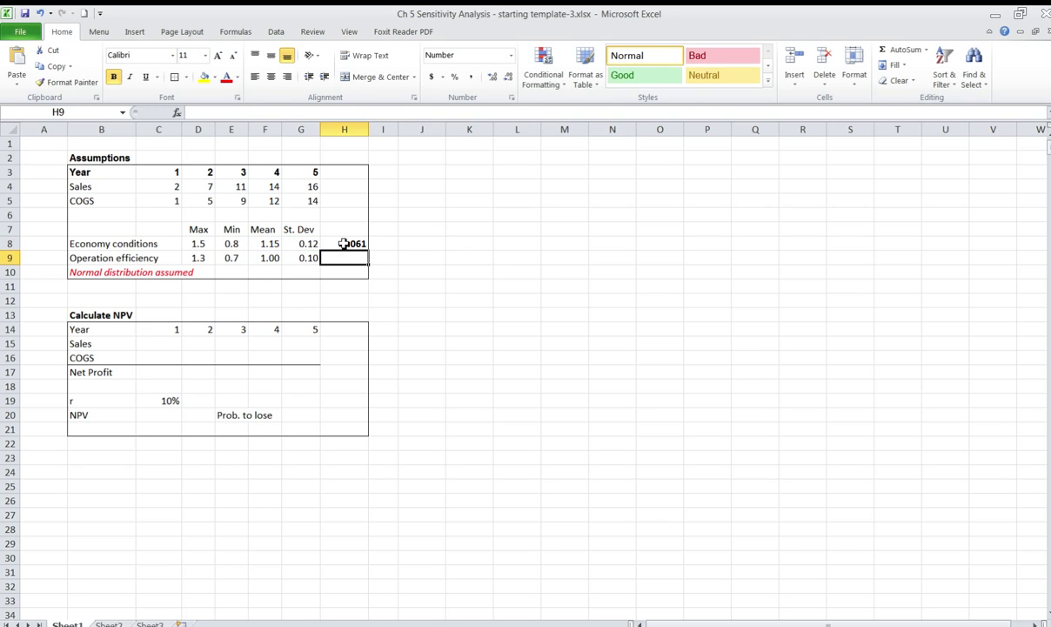
Copy the normally distributed random value formula from H8 down to Operation efficiency in H9 and recalculate both factors
click(349, 243)
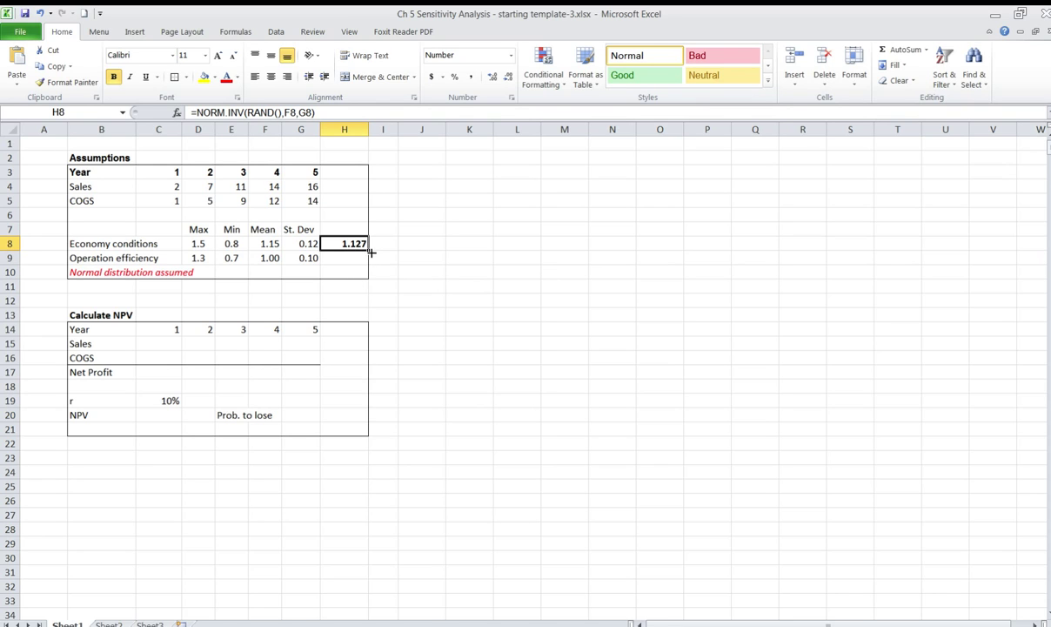
drag(369, 251, 369, 265)
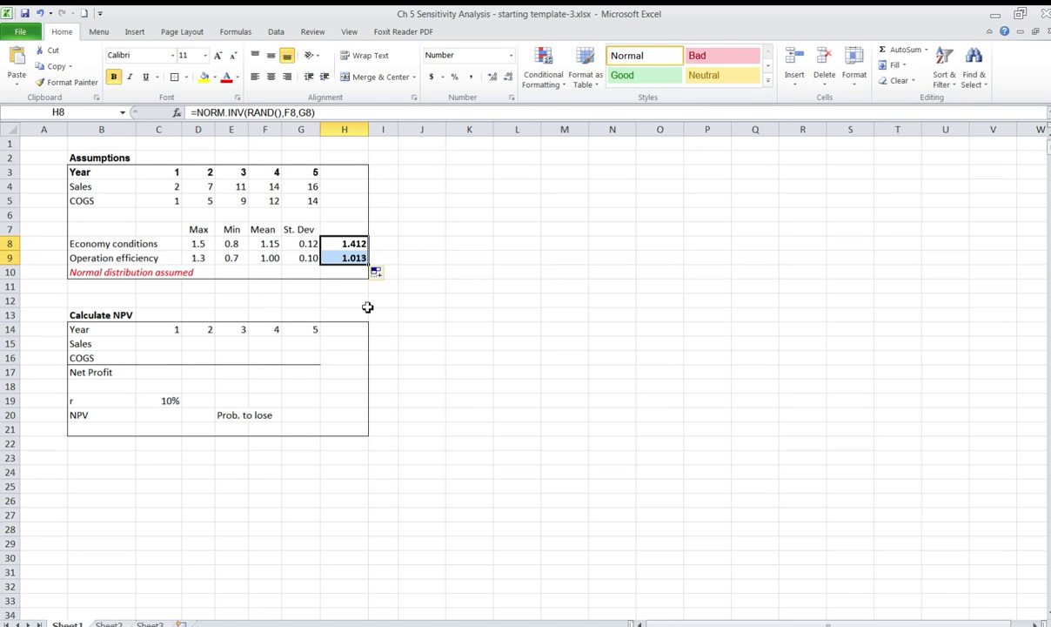
click(368, 306)
key(F9)
key(F9)
key(F9)
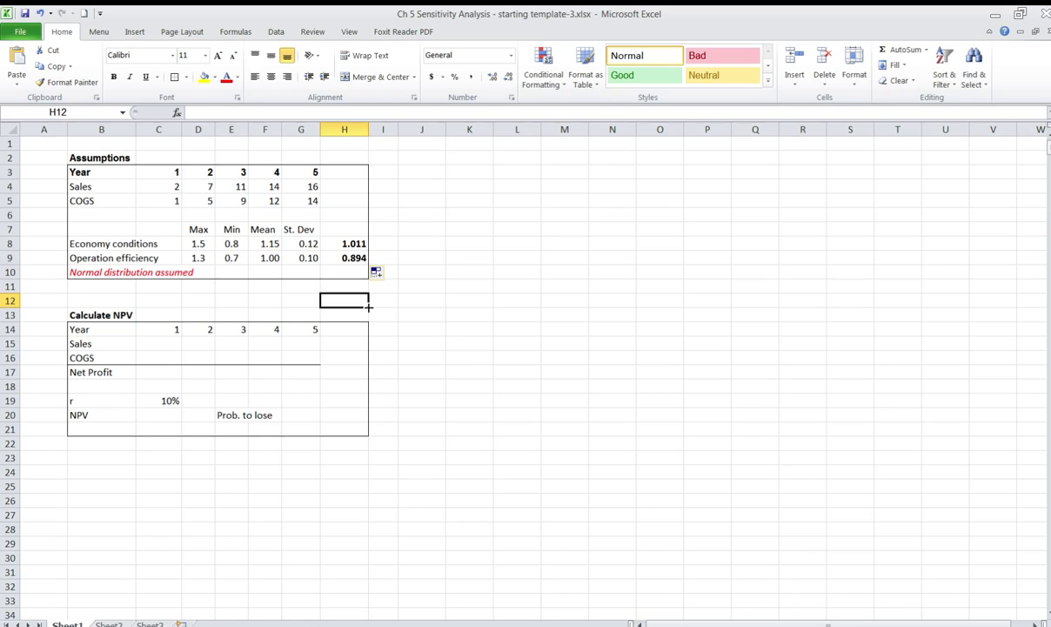
drag(344, 245, 344, 257)
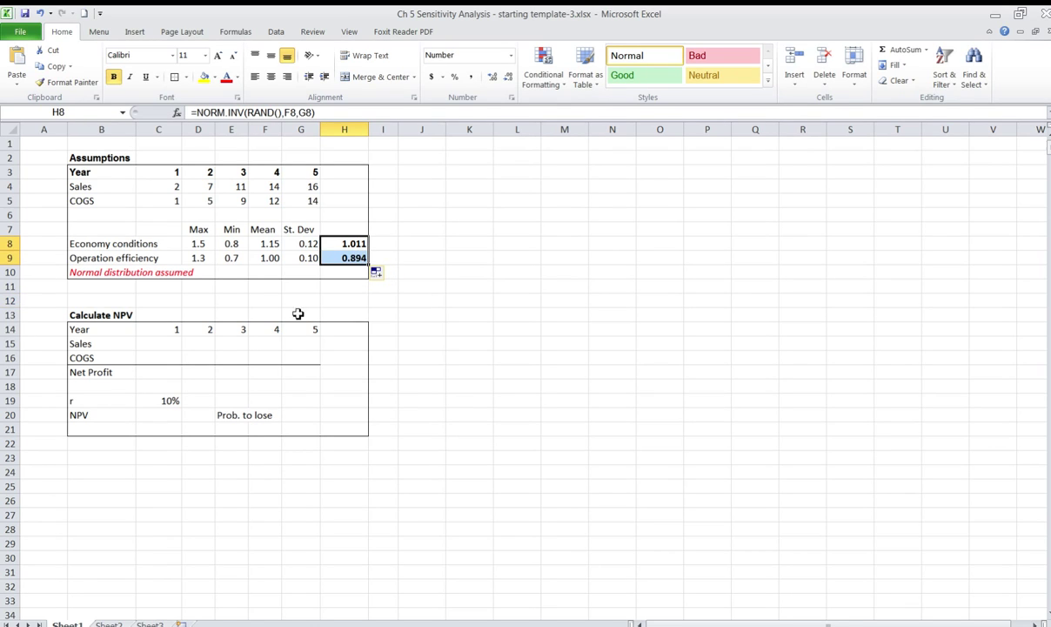
Calculate Sales in C15 with the formula =C4*$H$8 and copy it across the row through year 5
click(163, 344)
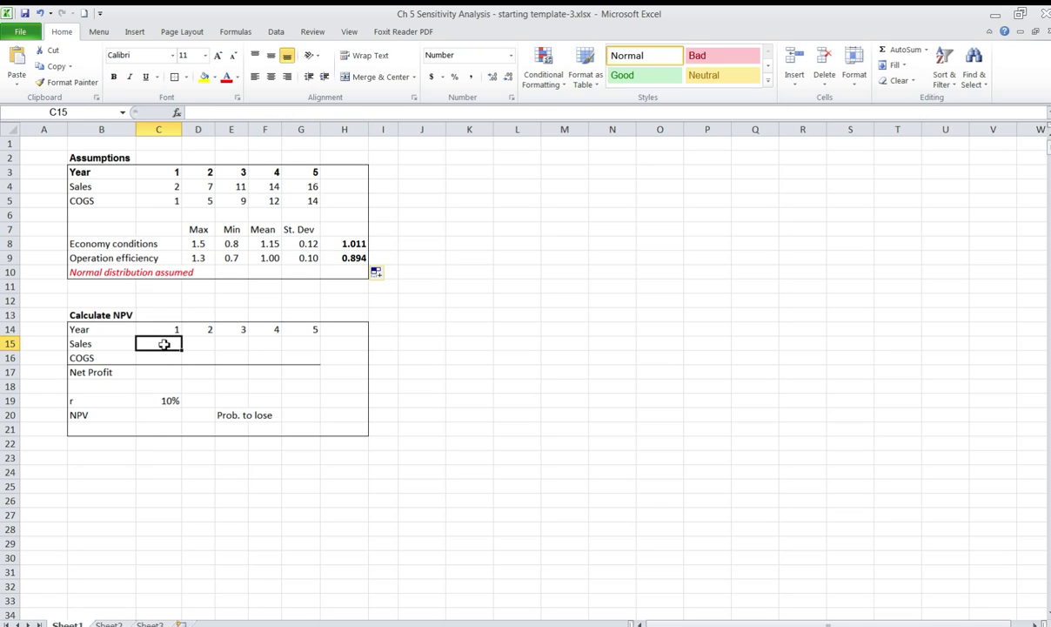
text(=)
click(171, 187)
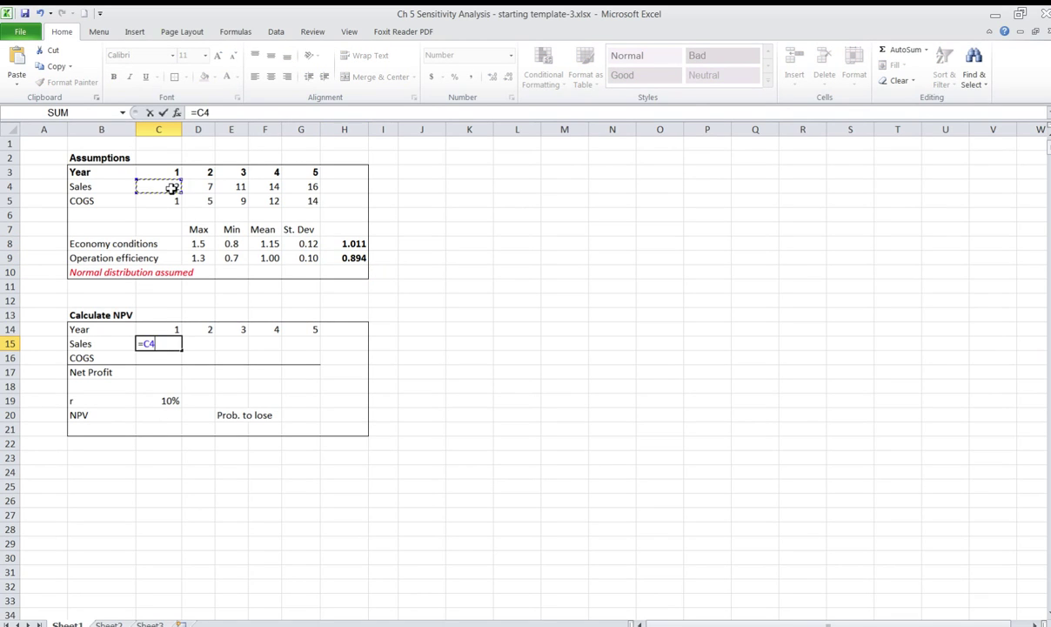
text(*)
click(344, 244)
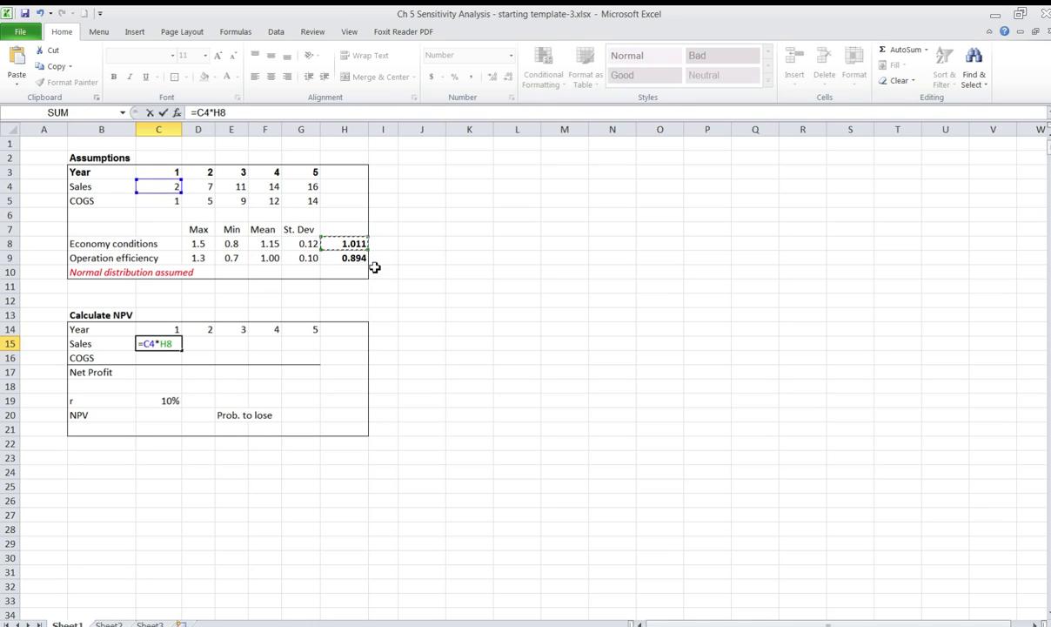
drag(213, 112, 228, 113)
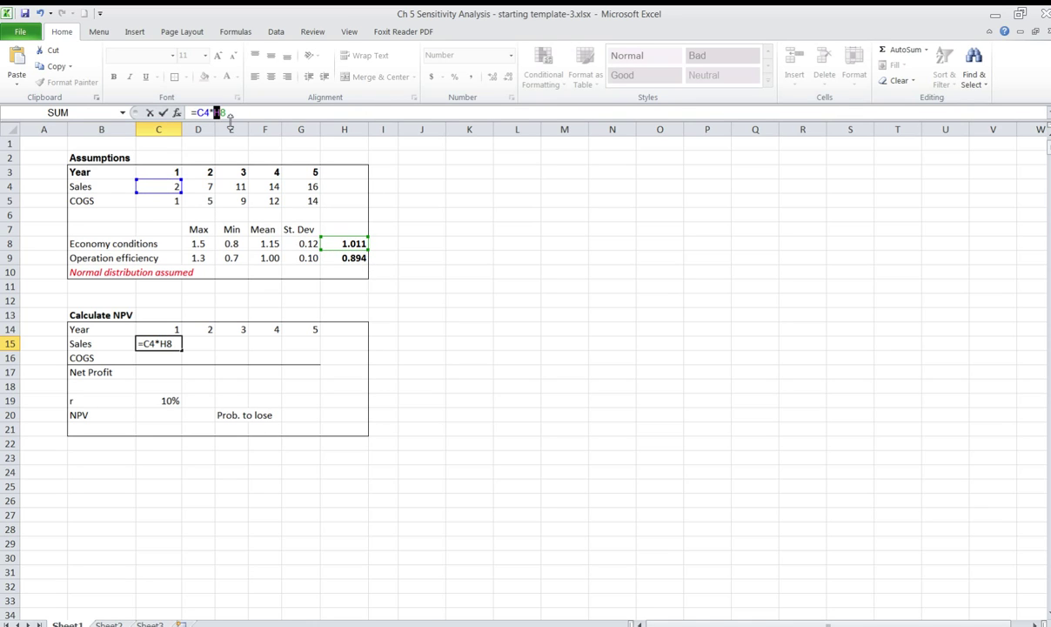
key(F4)
key(F4)
key(F4)
key(F4)
key(F4)
key(Return)
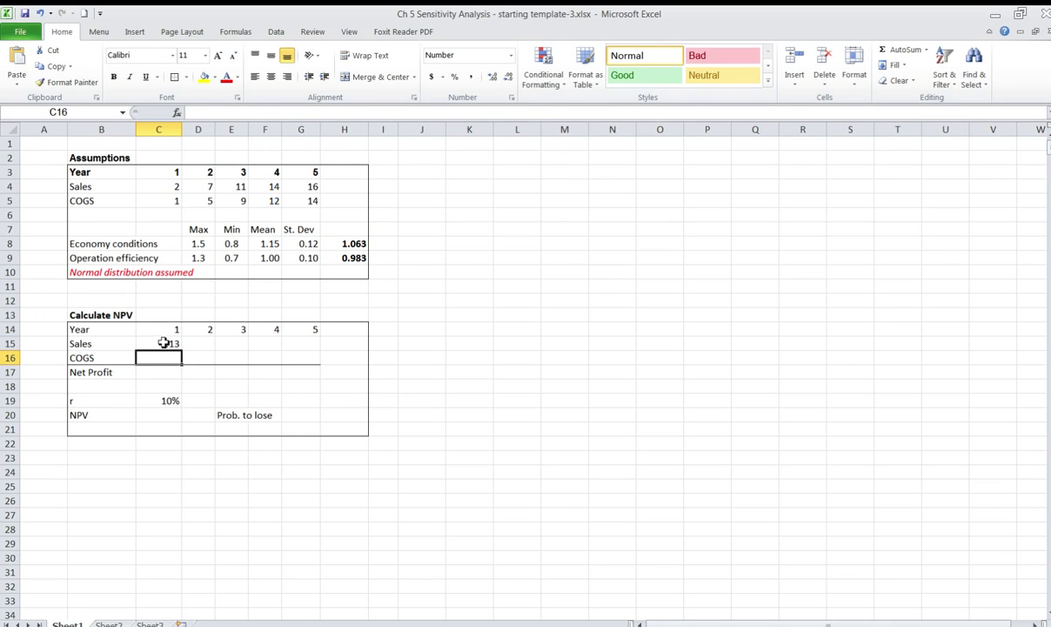
click(167, 344)
drag(181, 346, 327, 345)
Calculate COGS in C16 as C5 divided by an absolute reference to H9 and copy it across through year 5
click(158, 357)
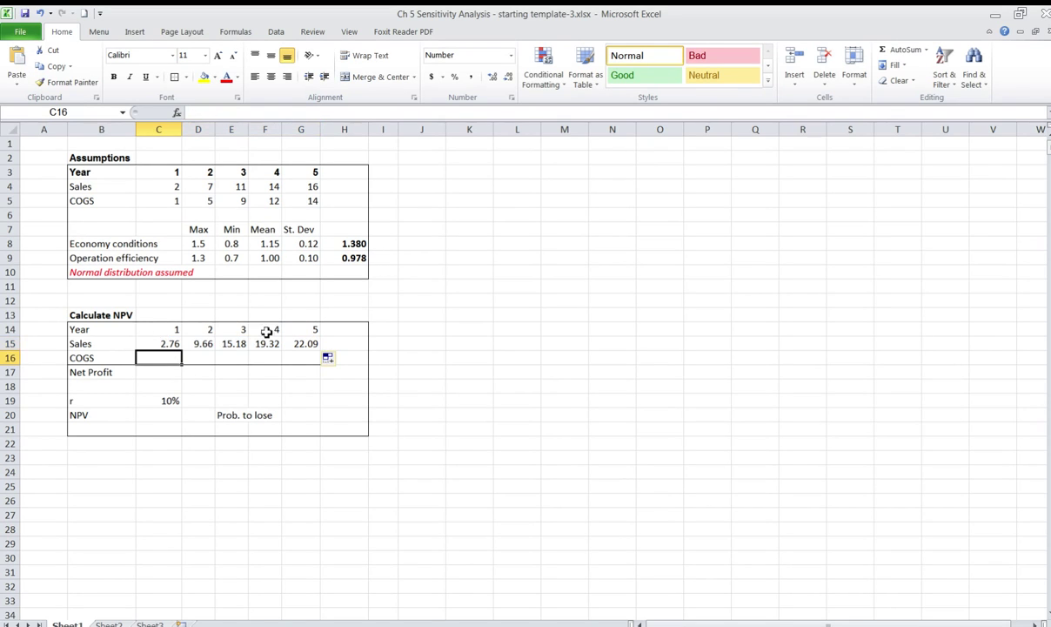
text(=)
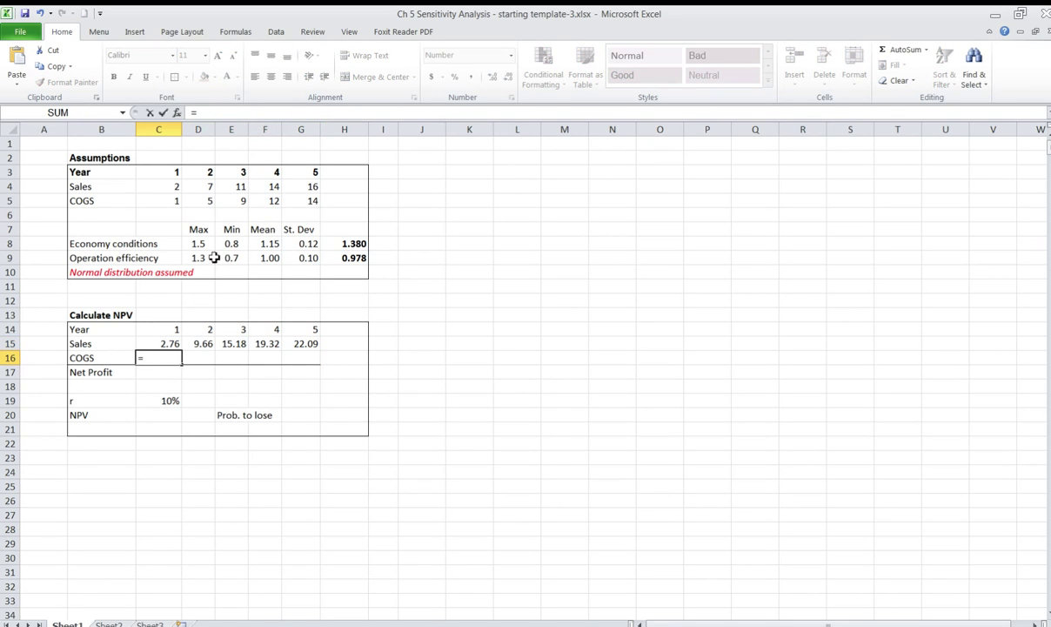
click(173, 201)
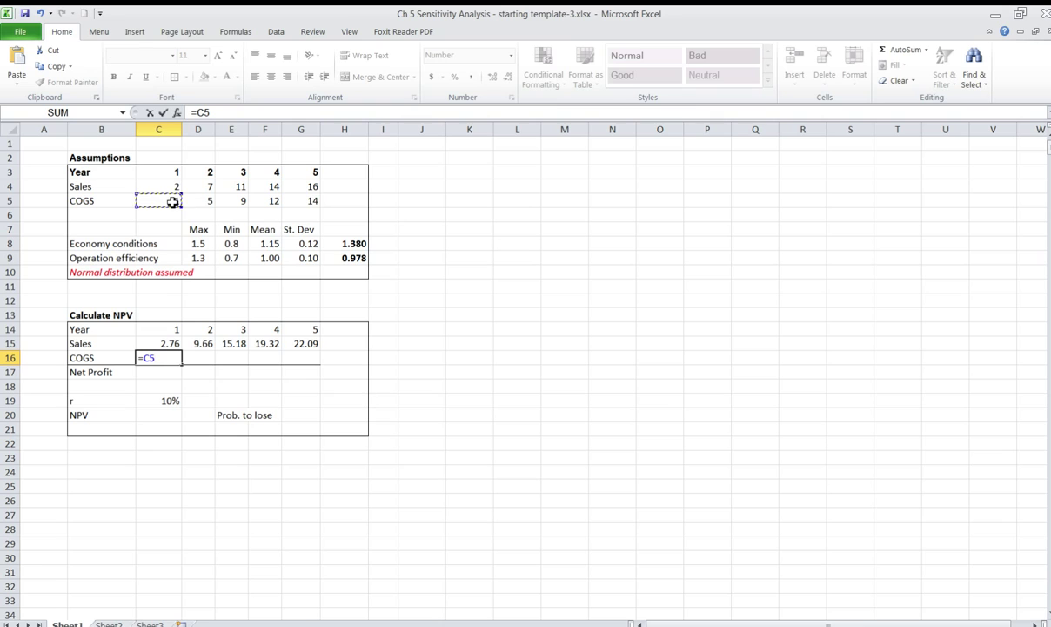
text(/)
click(350, 259)
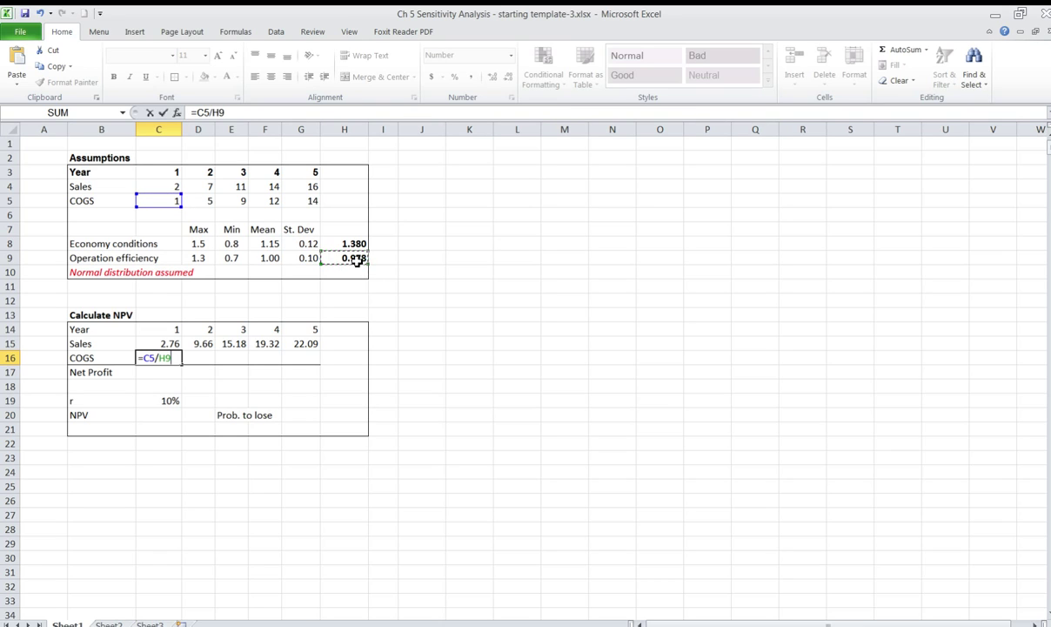
click(221, 112)
key(F4)
key(Return)
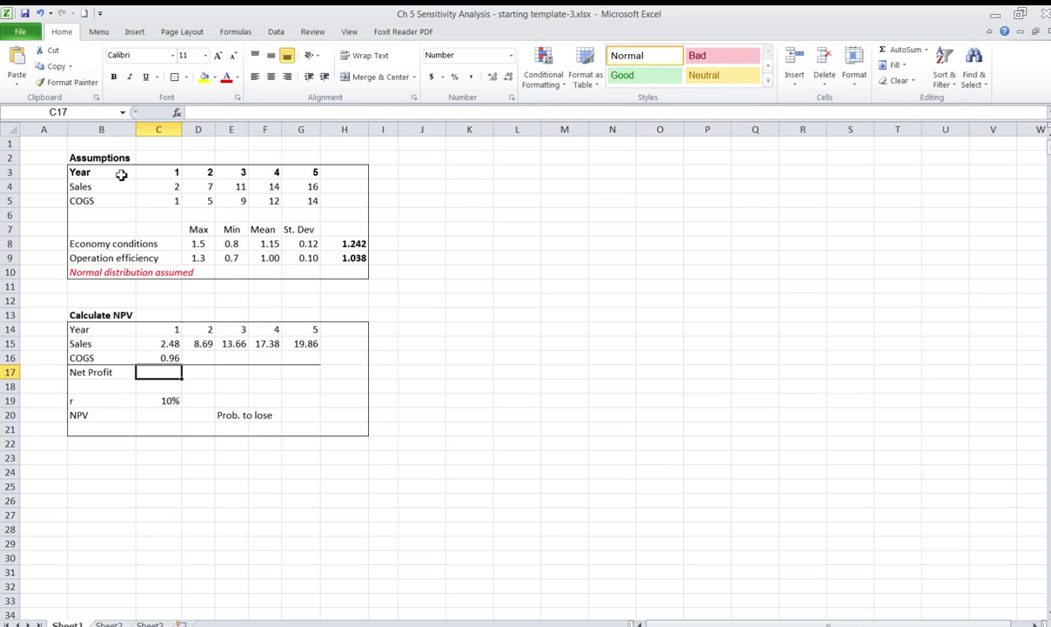
click(157, 357)
drag(181, 365, 314, 373)
click(300, 399)
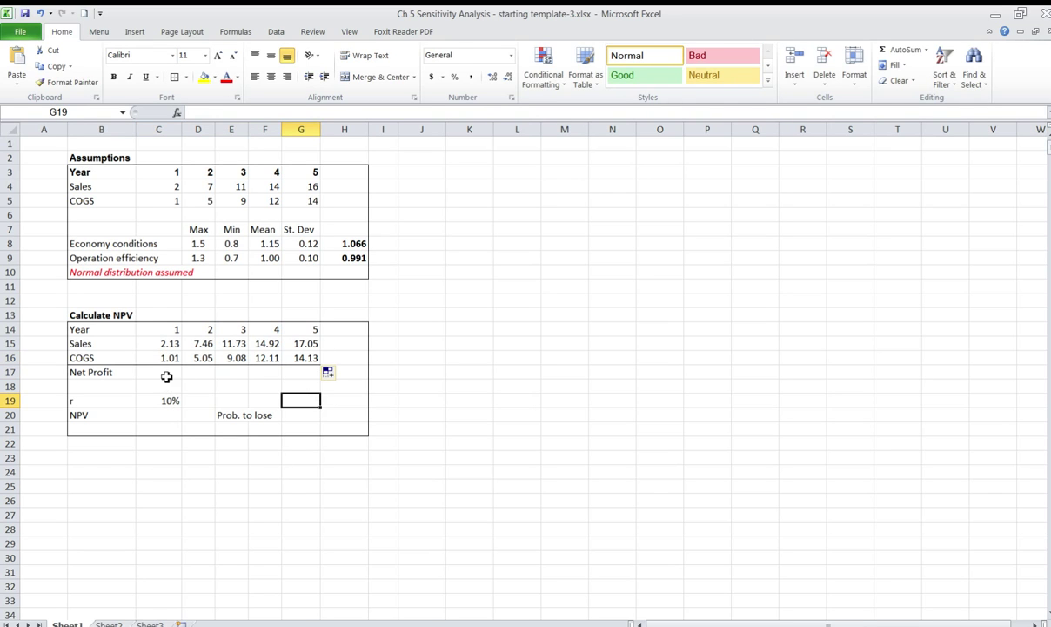
Calculate Net Profit in C17 with the formula =C15-C16 and copy it across the row through year 5
click(166, 376)
text(=)
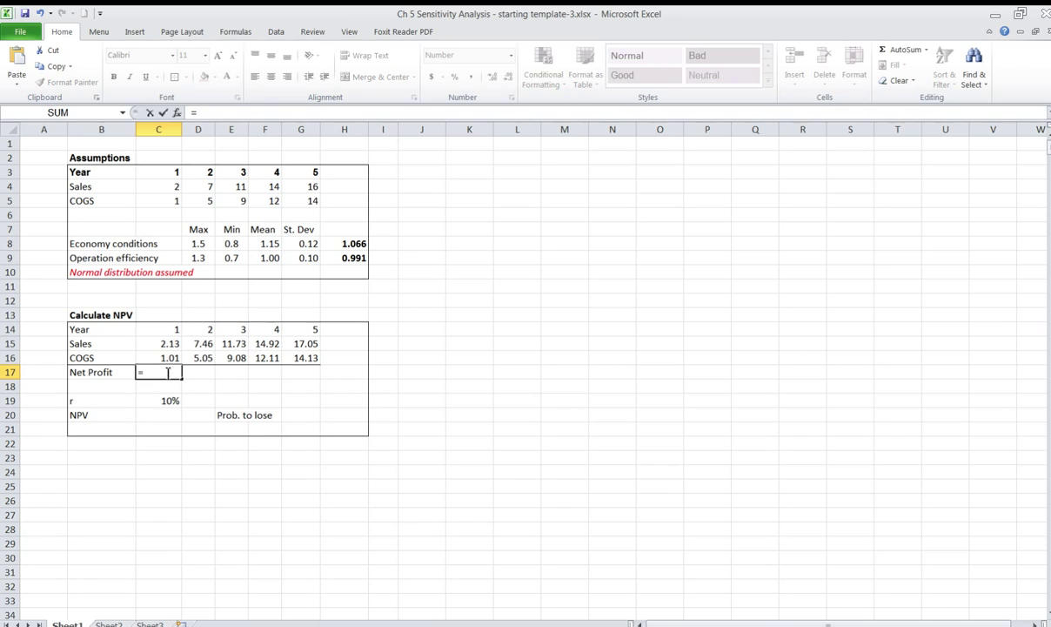
click(155, 346)
text(-)
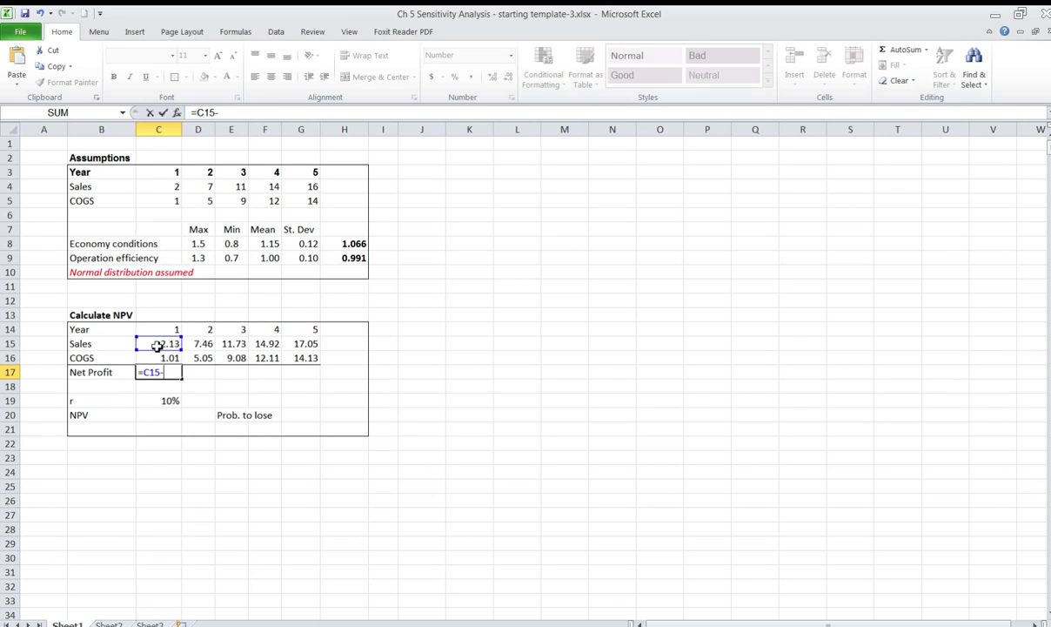
click(167, 358)
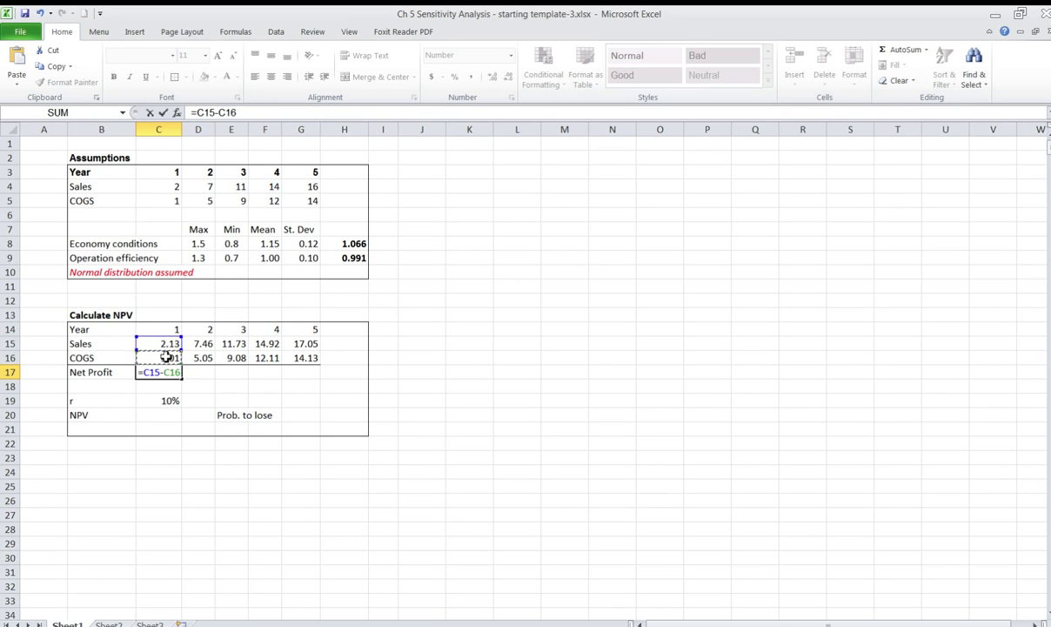
key(Return)
click(165, 370)
drag(182, 379, 315, 374)
Calculate the NPV in C20 with the formula =NPV(C19,C17:G17)
click(165, 414)
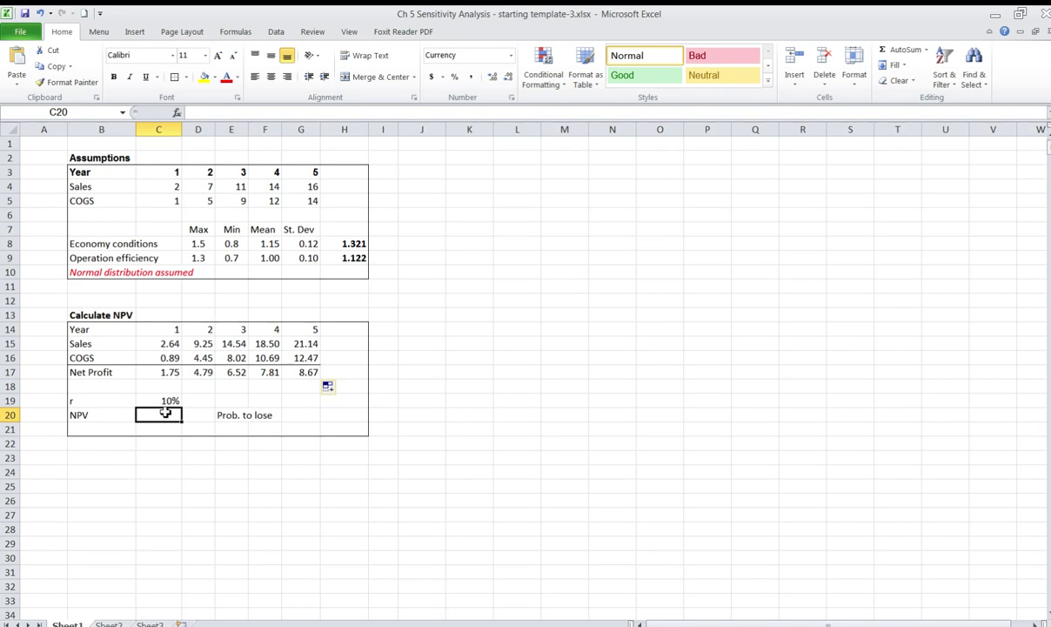
text(=npv()
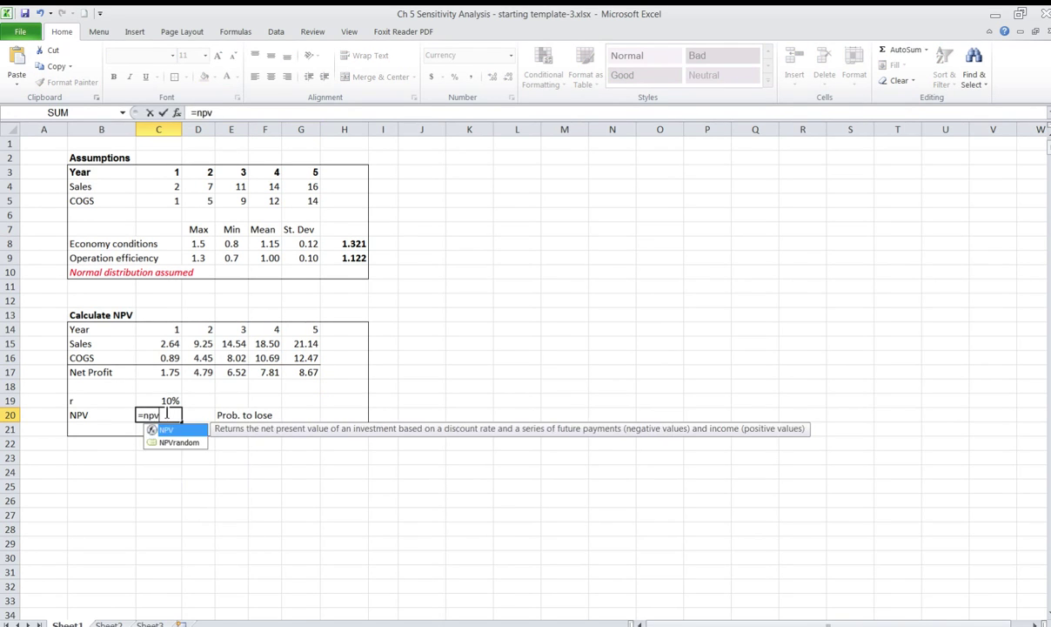
click(159, 401)
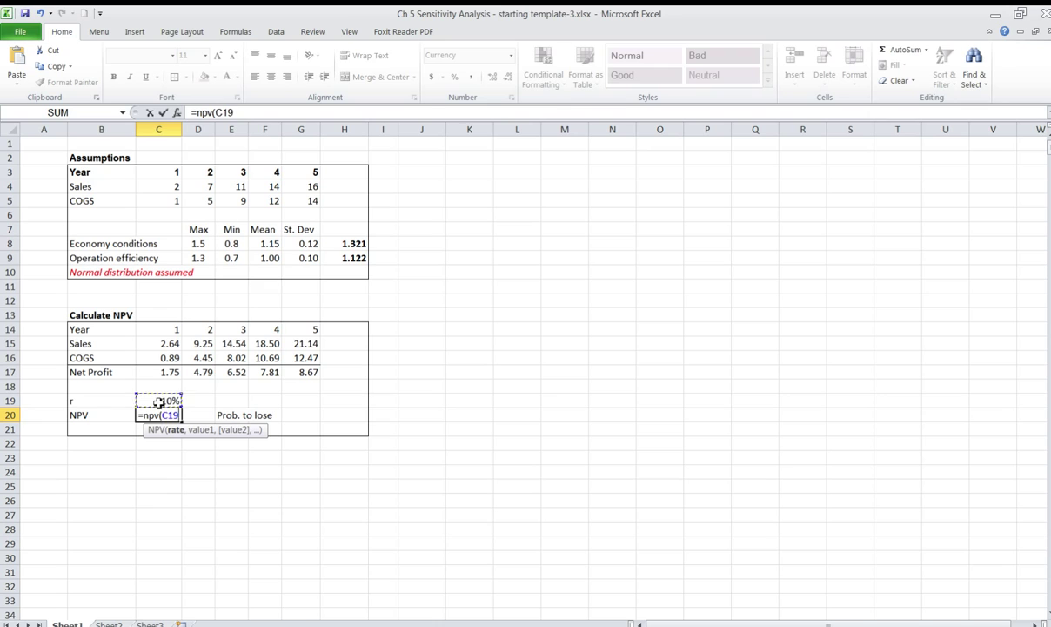
text(,)
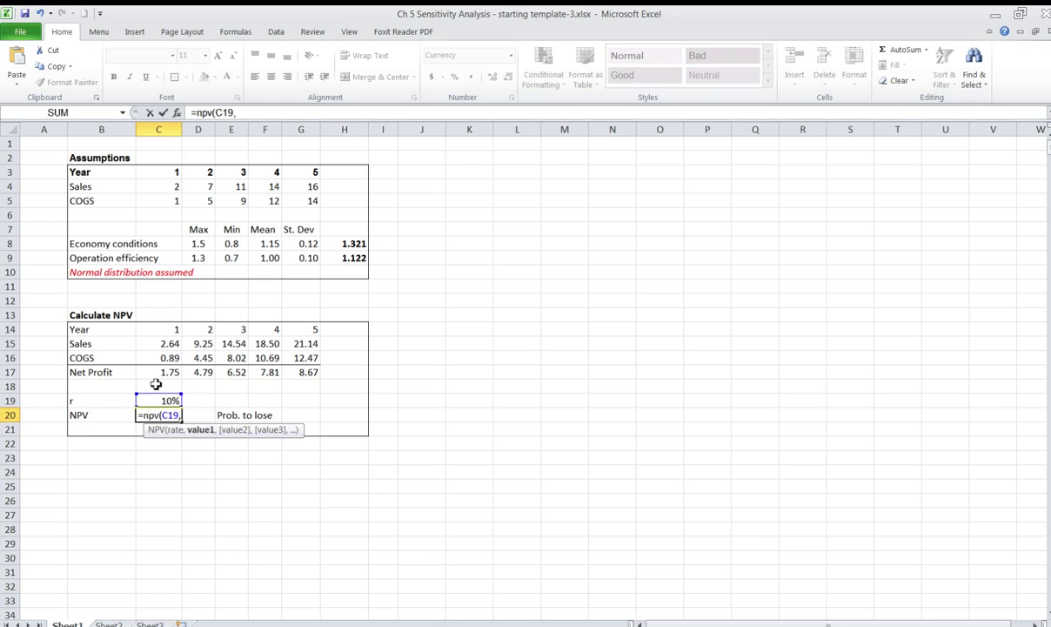
drag(158, 372, 315, 374)
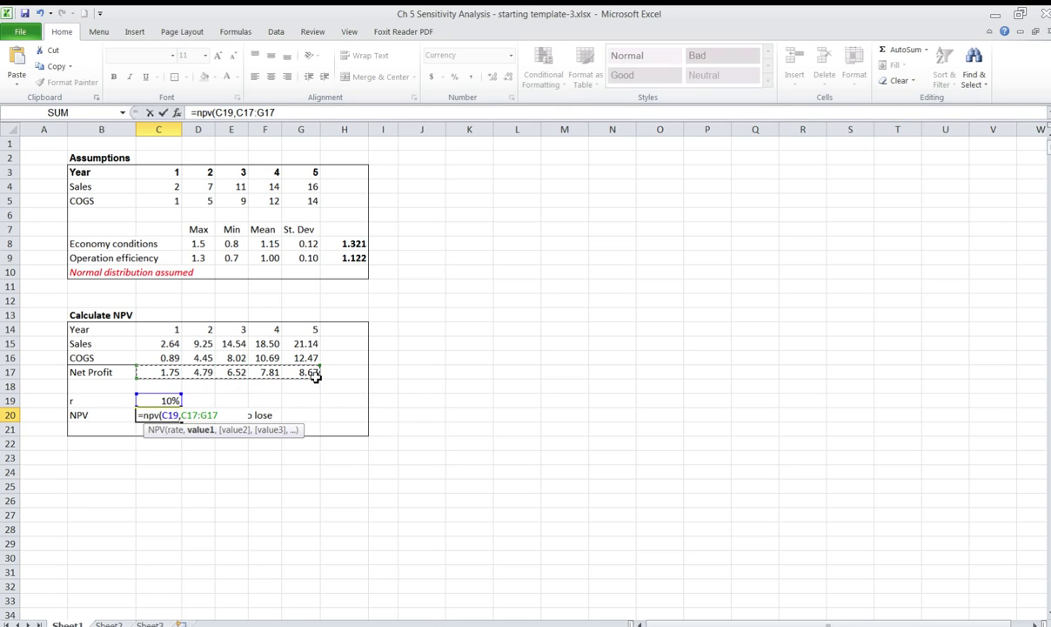
text())
key(Return)
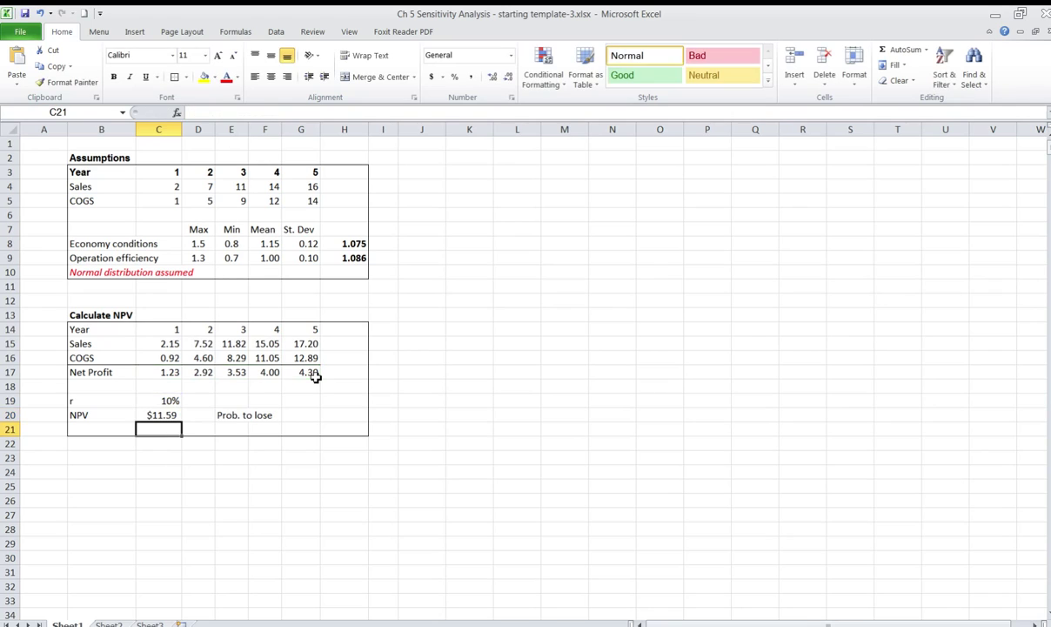
Recalculate the sheet repeatedly to examine how the simulated NPV varies
click(416, 471)
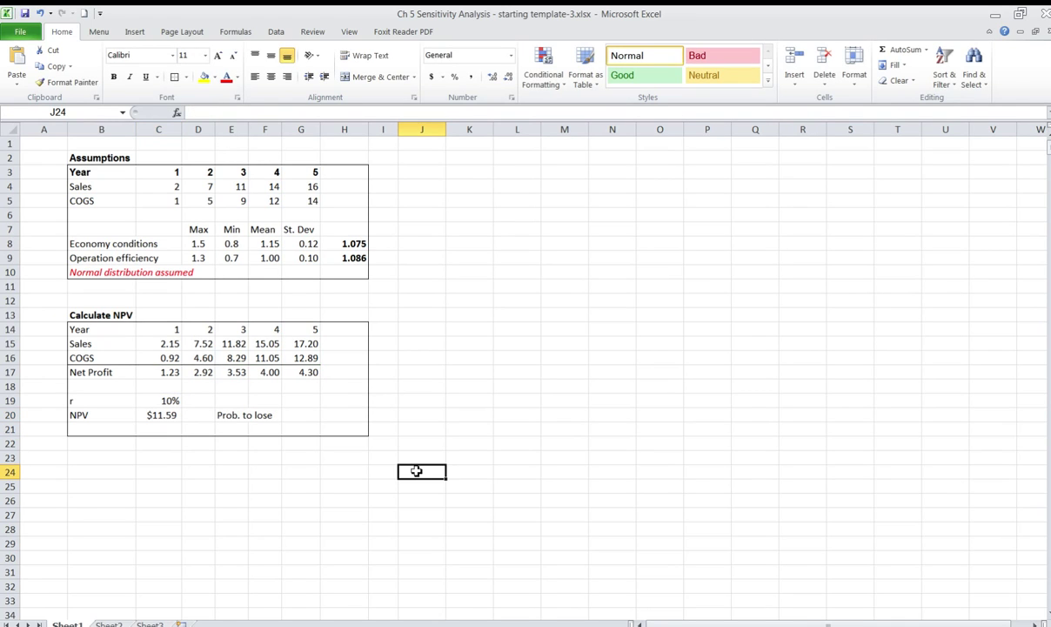
key(F9)
key(F9)
key(F9)
key(F9)
key(F9)
key(F9)
key(F9)
key(F9)
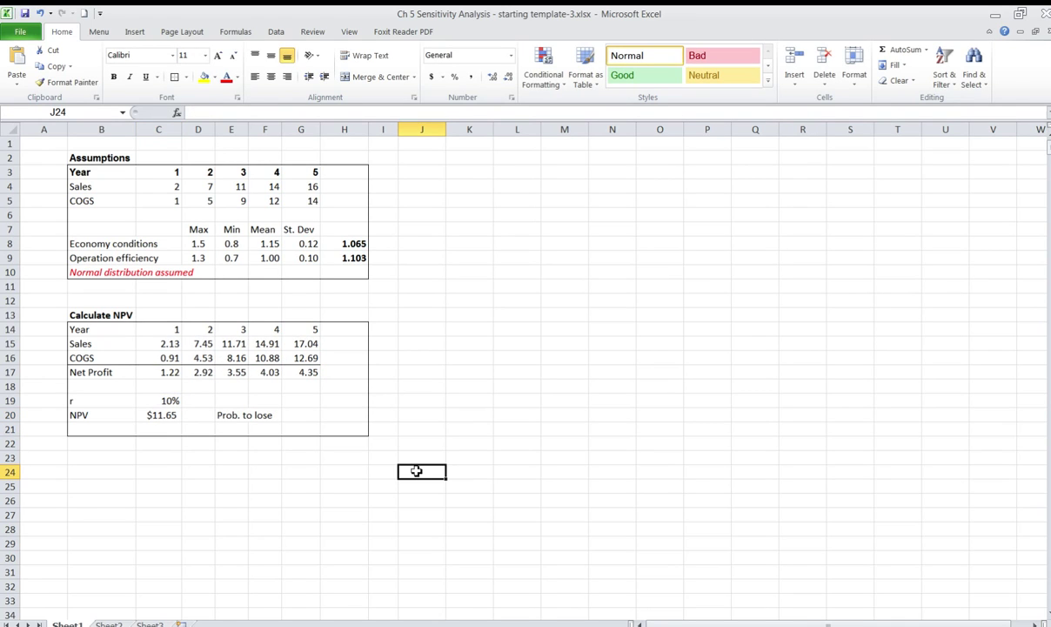
Examine the random factor formulas in H8 and H9 and recalculate to compare their effect on Net Profit and NPV
click(347, 245)
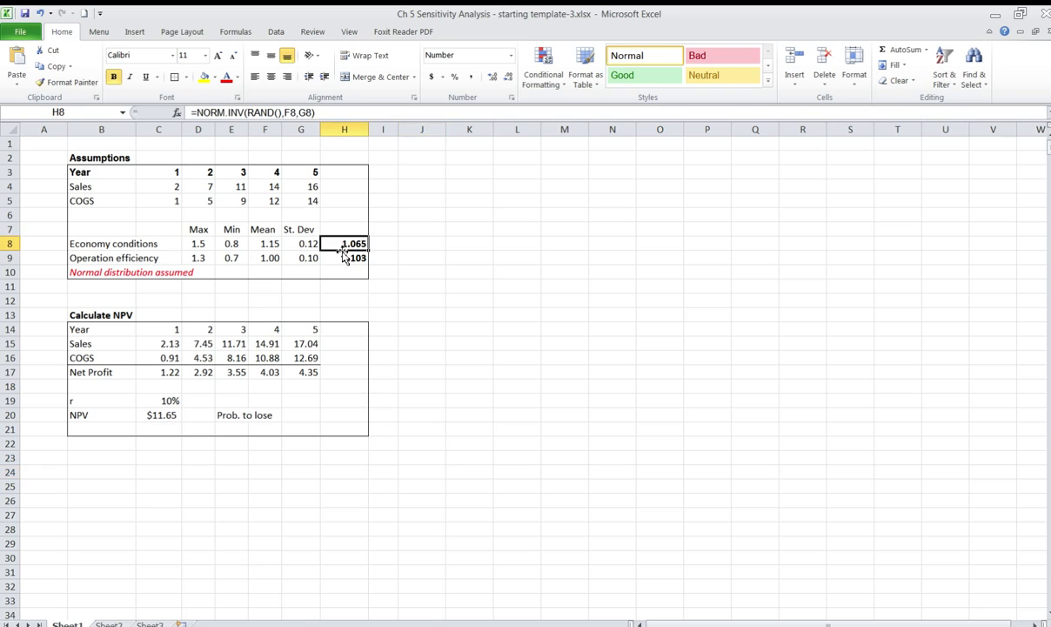
click(341, 258)
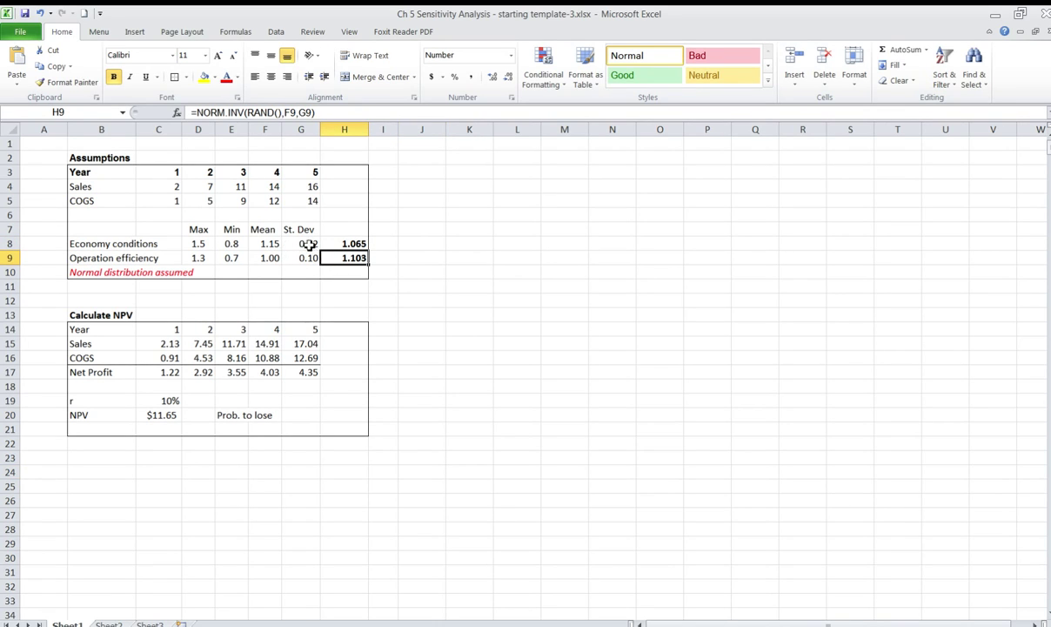
key(F9)
key(F9)
key(F9)
key(F9)
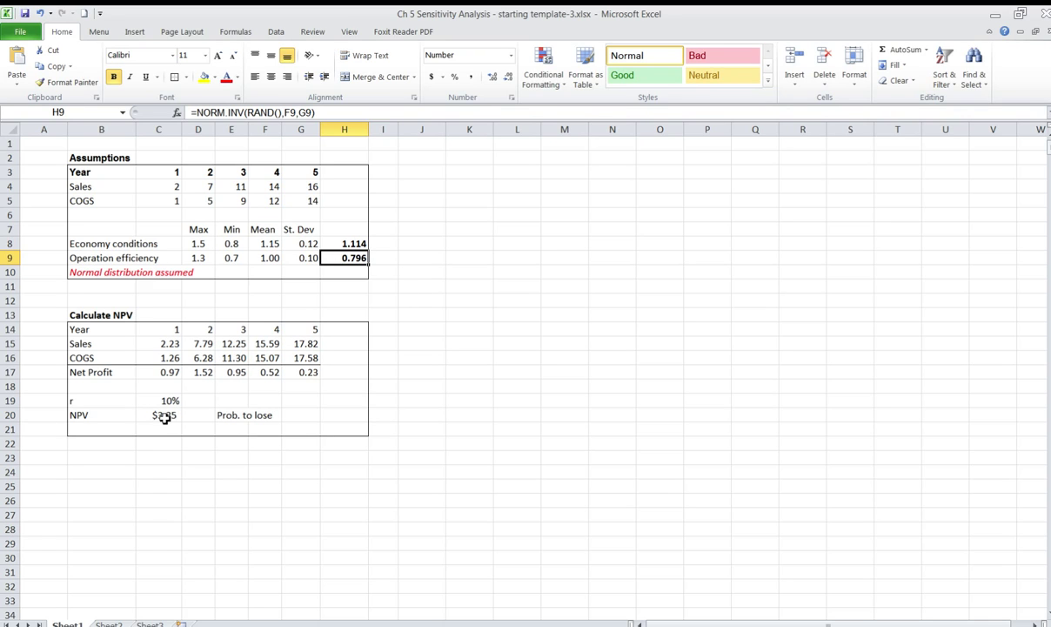
click(343, 243)
click(338, 257)
key(F9)
key(F9)
key(F9)
key(F9)
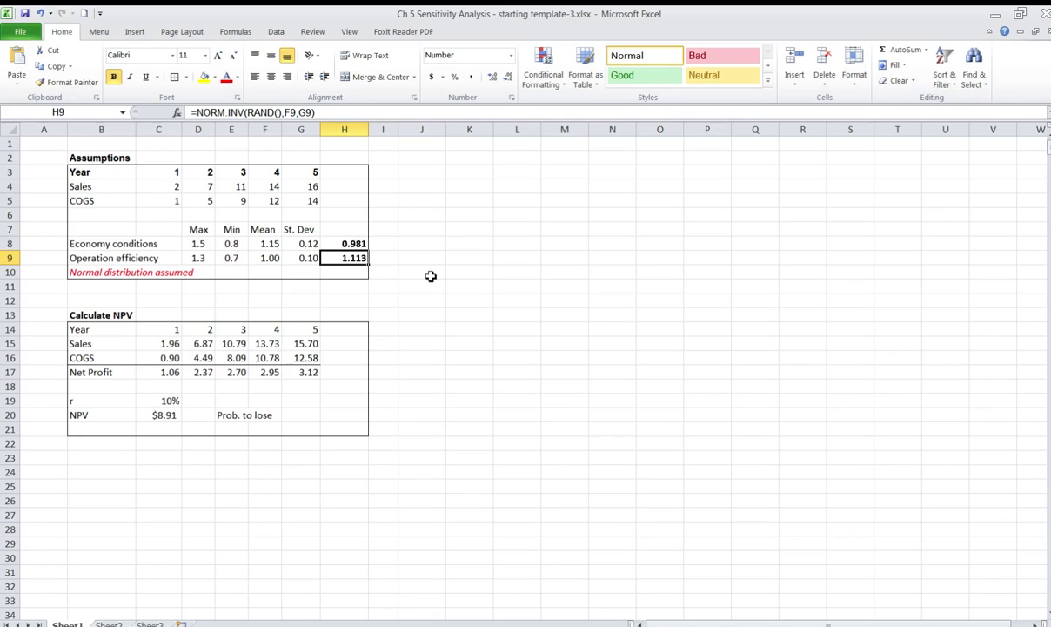
key(F9)
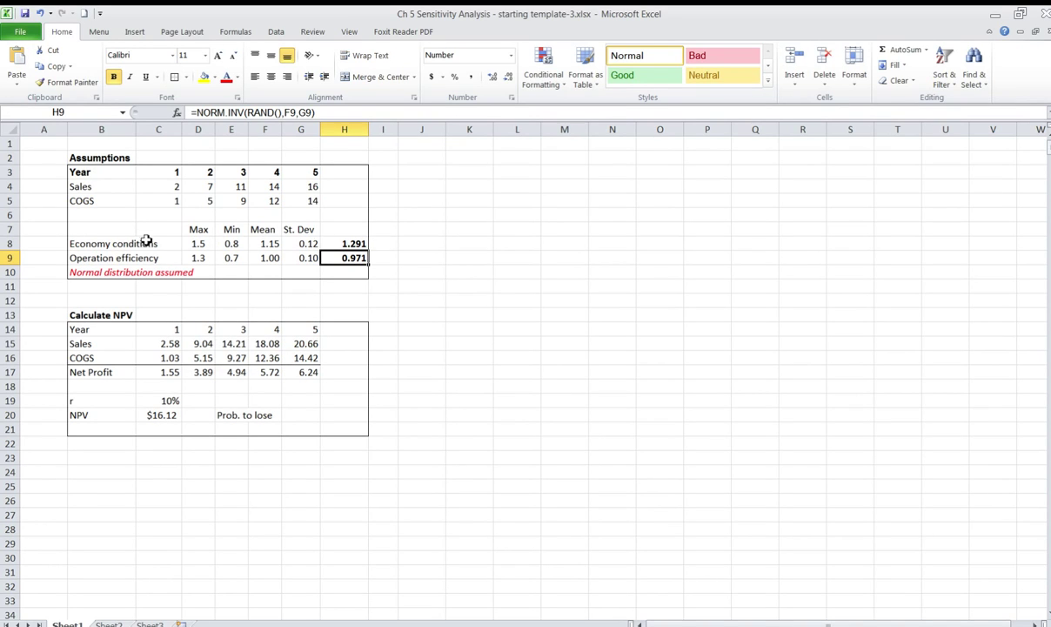
Review the Economy conditions and Operation efficiency labels and recalculate several more scenarios to observe the NPV
drag(88, 244, 94, 257)
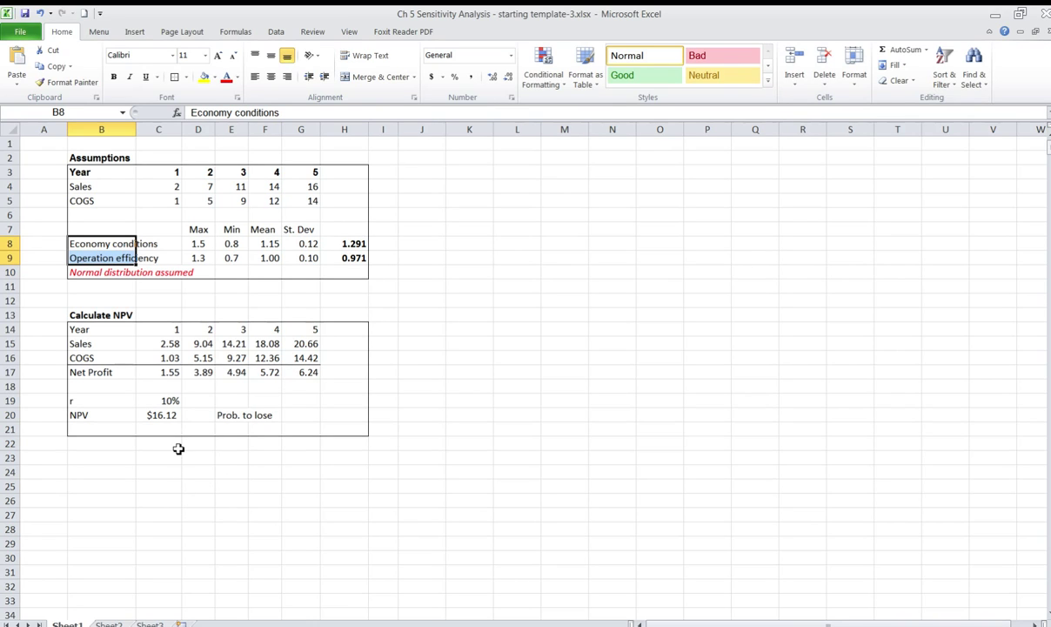
click(296, 477)
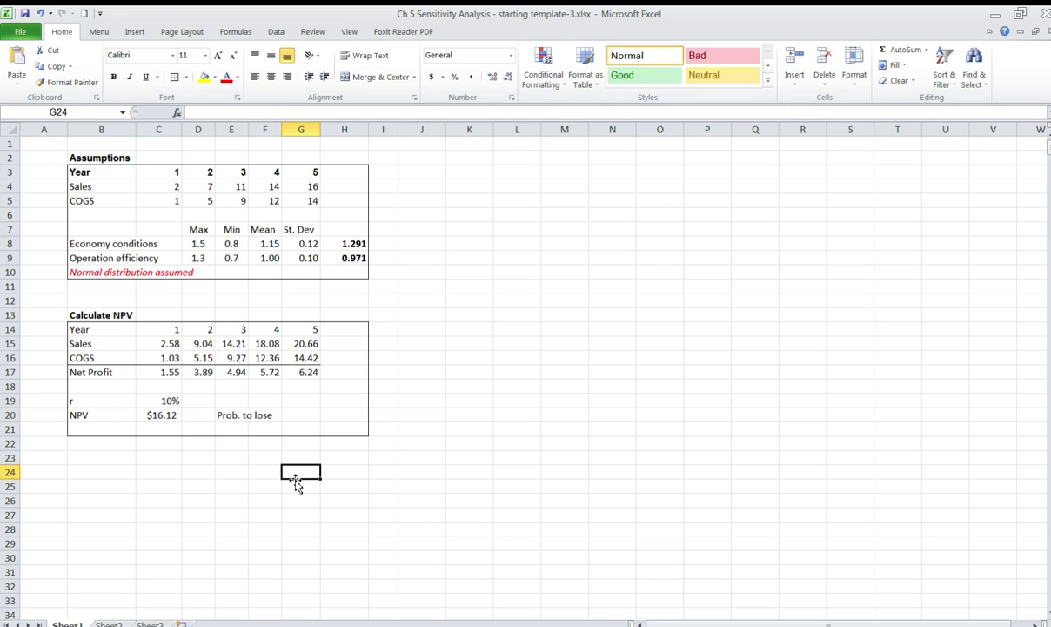
key(F9)
key(F9)
key(F9)
key(F9)
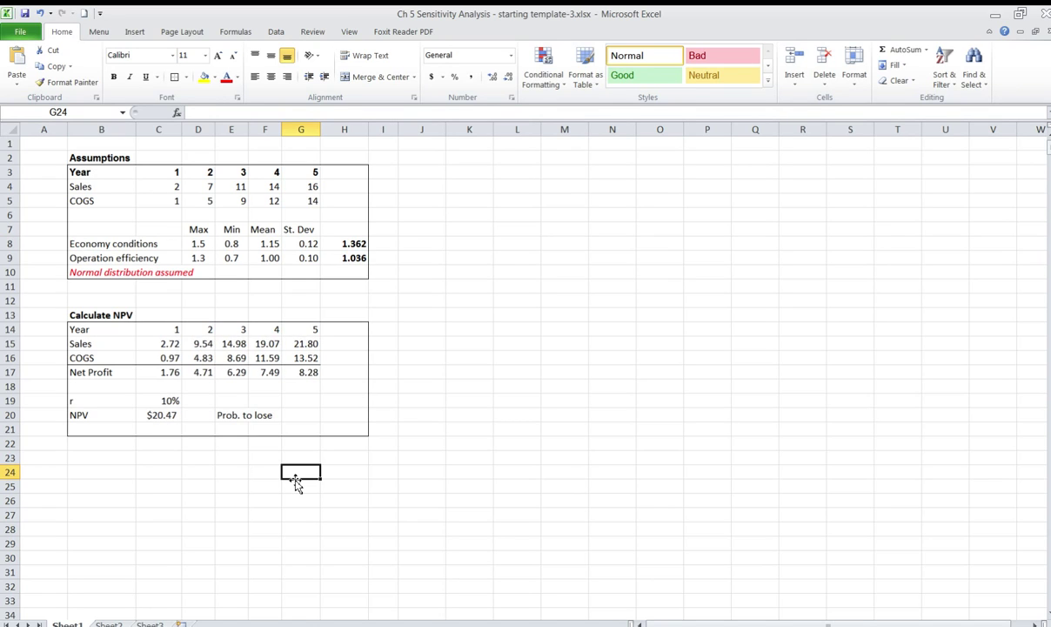
key(F9)
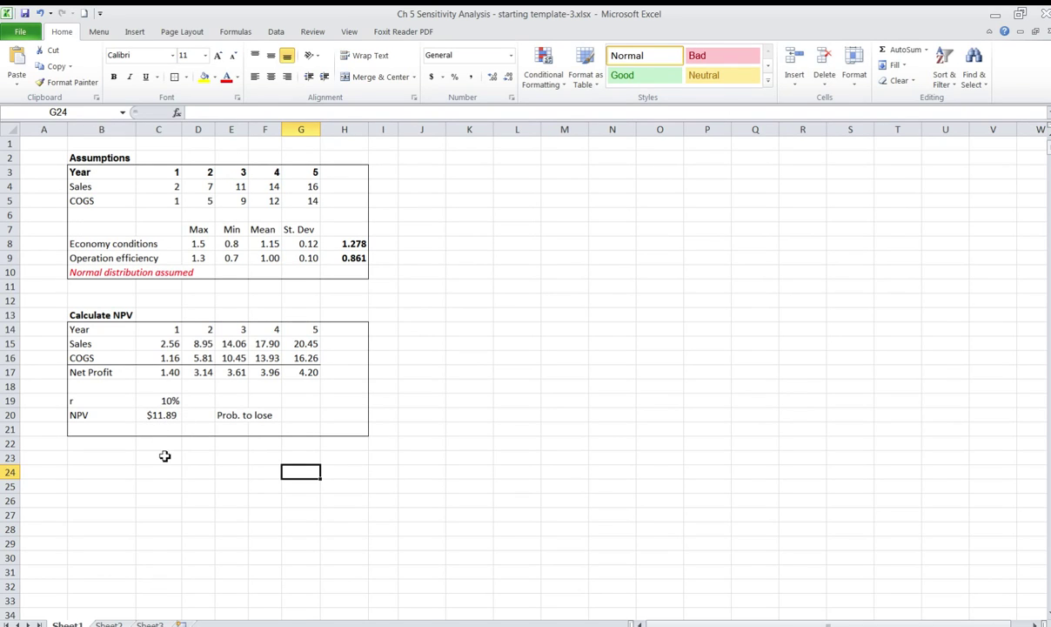
Add the bold heading "Monte Carlo" in J2
click(155, 419)
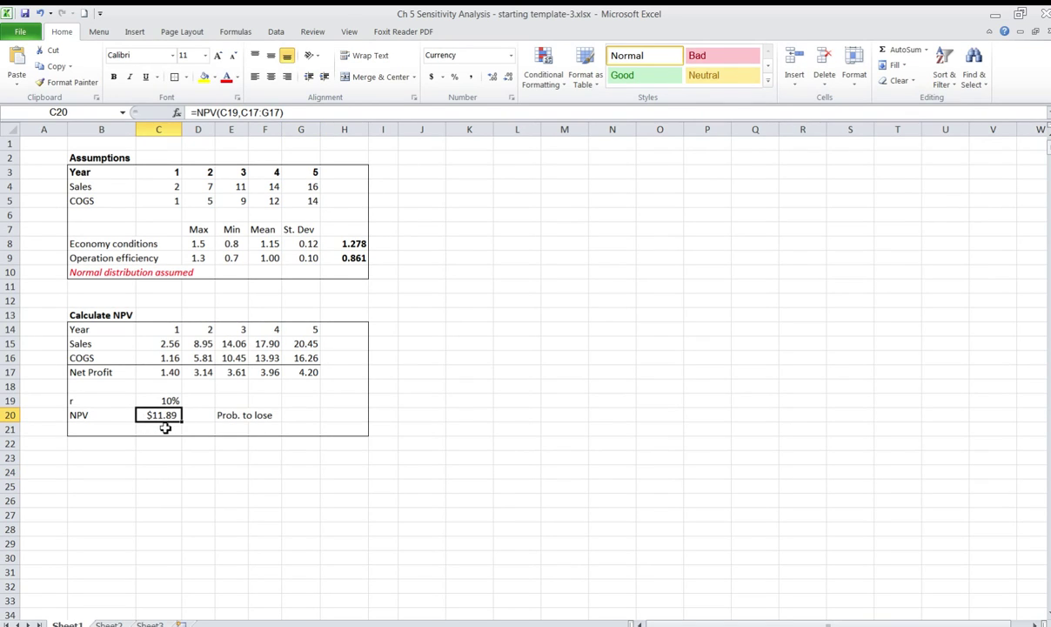
click(415, 159)
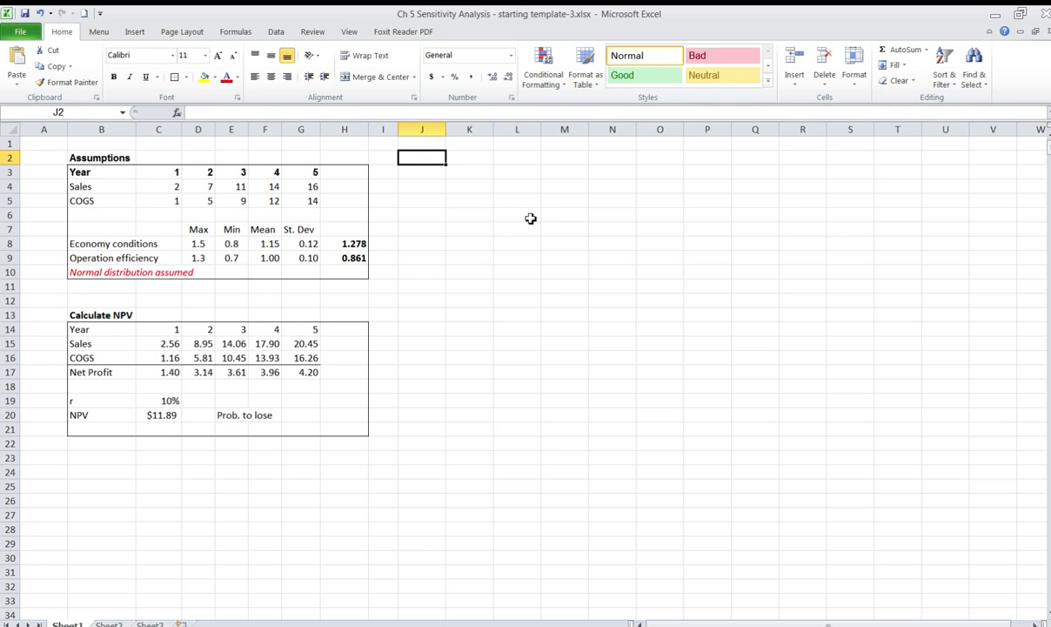
text(Monte Carl)
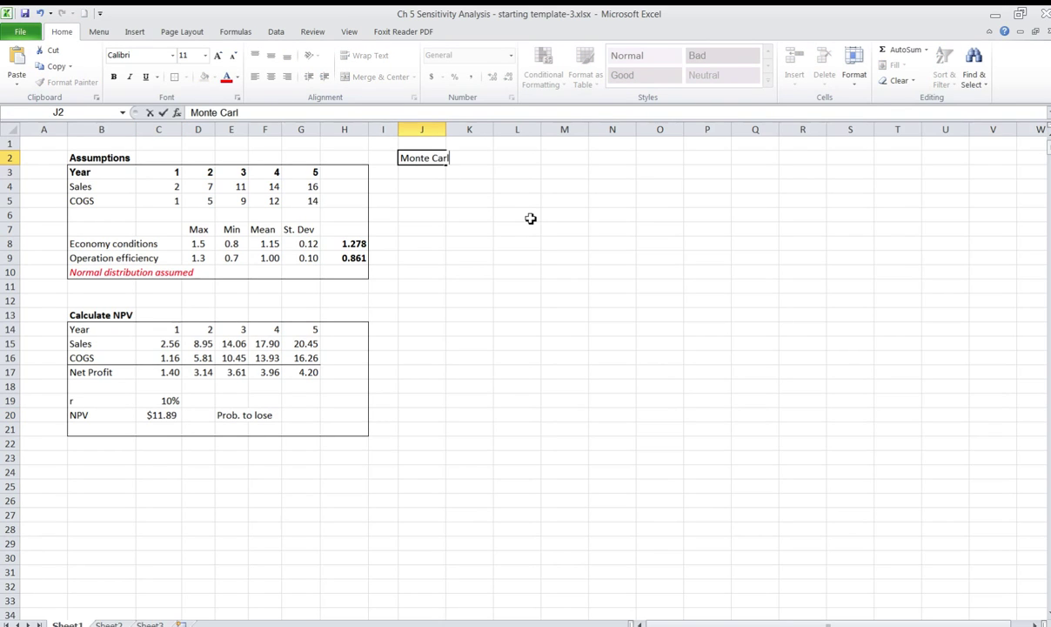
text(o)
key(Return)
key(Up)
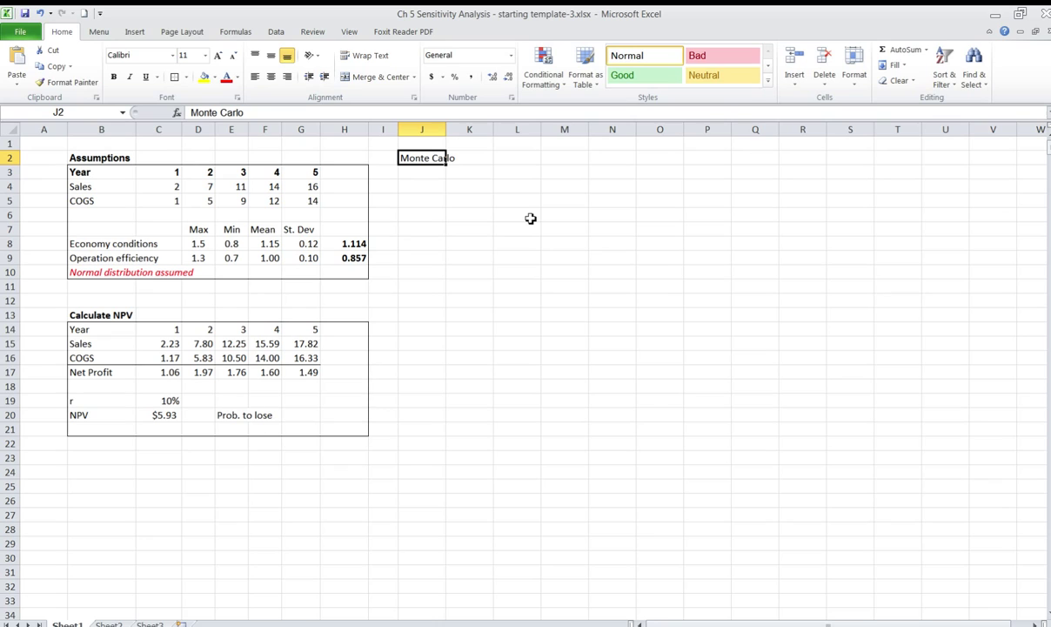
key(ctrl+b)
Number the simulation trials from 1 to 1000 down column J, starting in J5
click(425, 199)
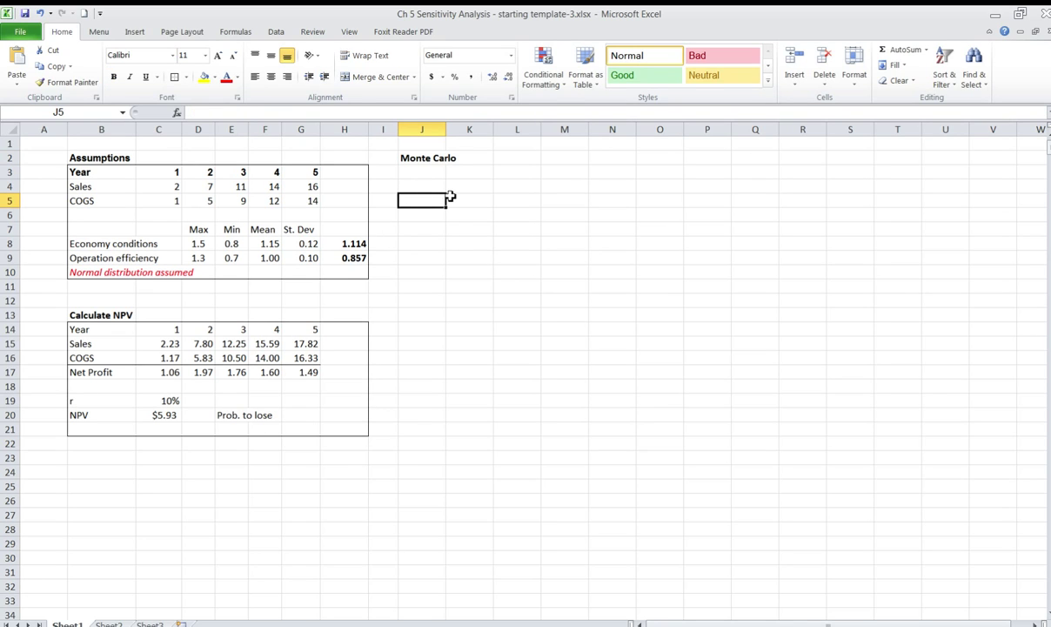
text(1)
key(Return)
text(2)
key(Return)
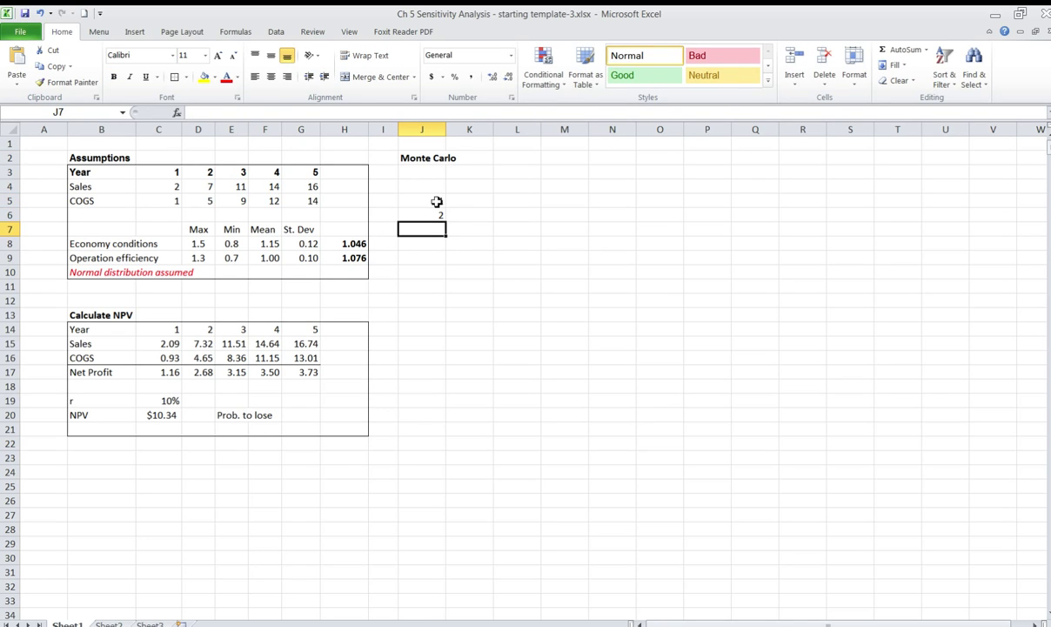
drag(436, 200, 435, 215)
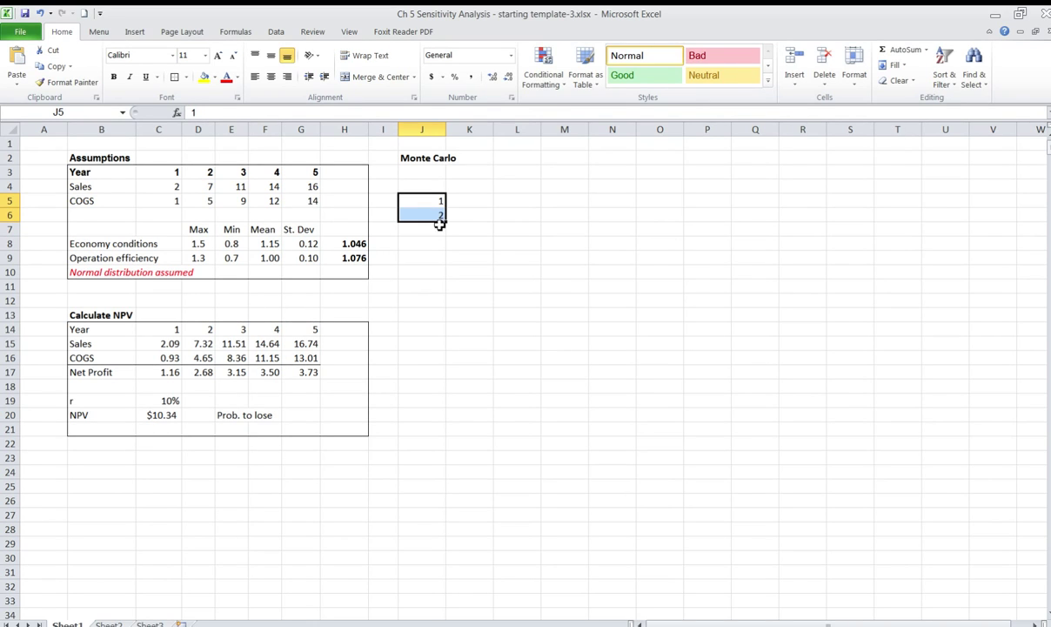
drag(441, 217, 436, 607)
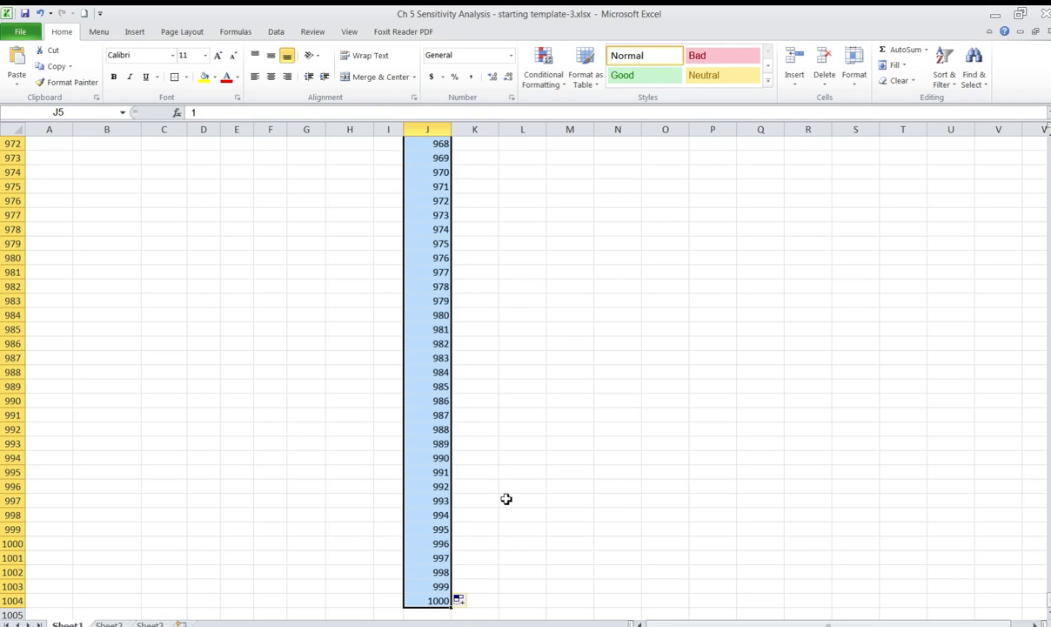
key(ctrl+Home)
Enter the column headings Economy, Operation and NPV in K3:M3 and center the NPV heading
click(465, 175)
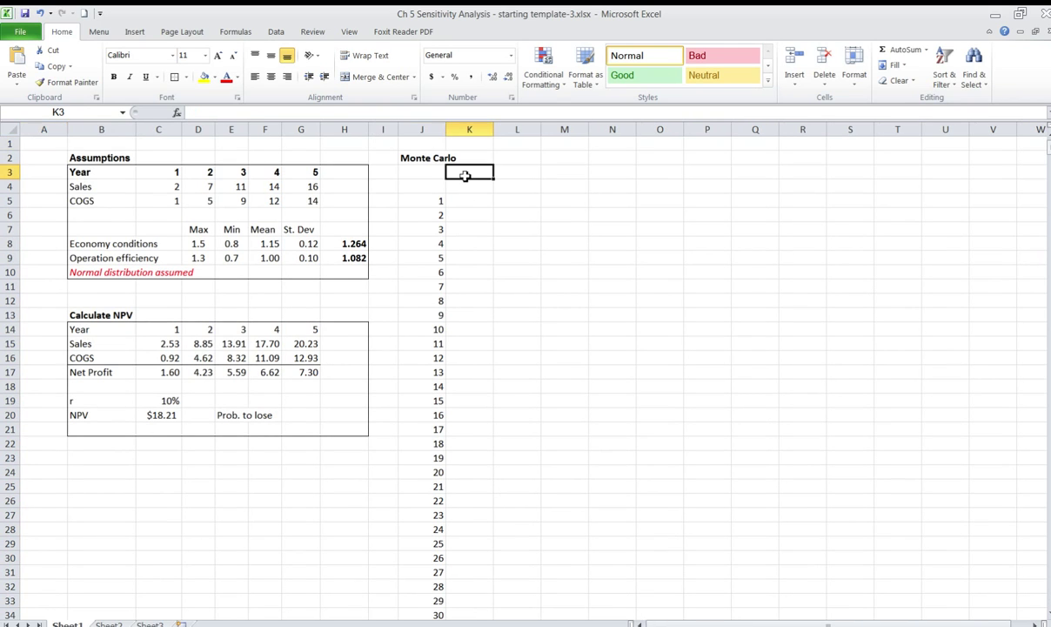
text(Ec)
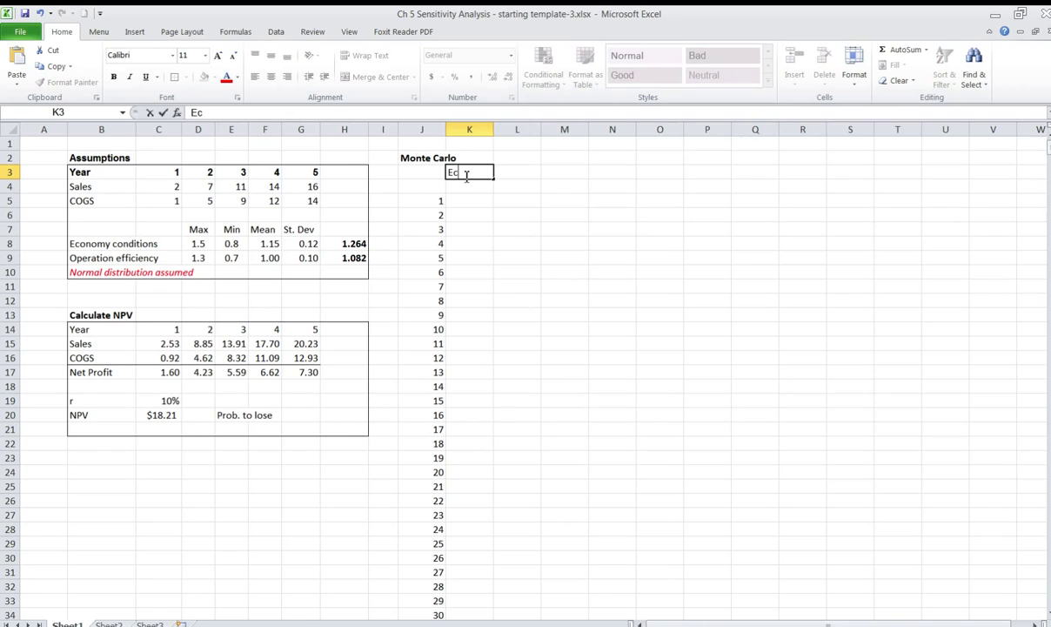
text(onomy)
key(Tab)
text(Operation)
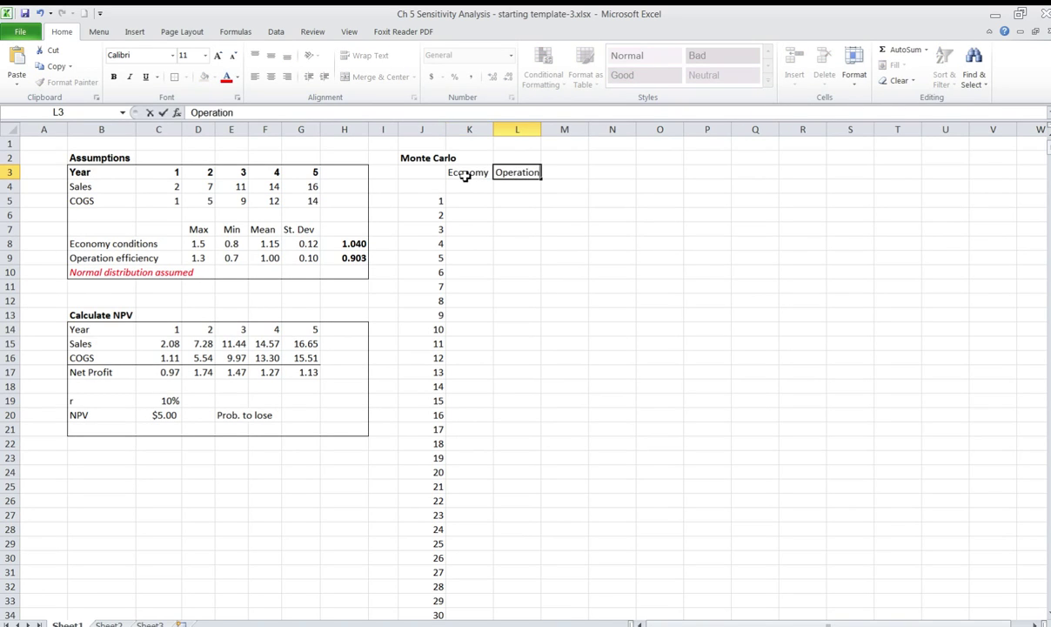
key(Return)
key(Right)
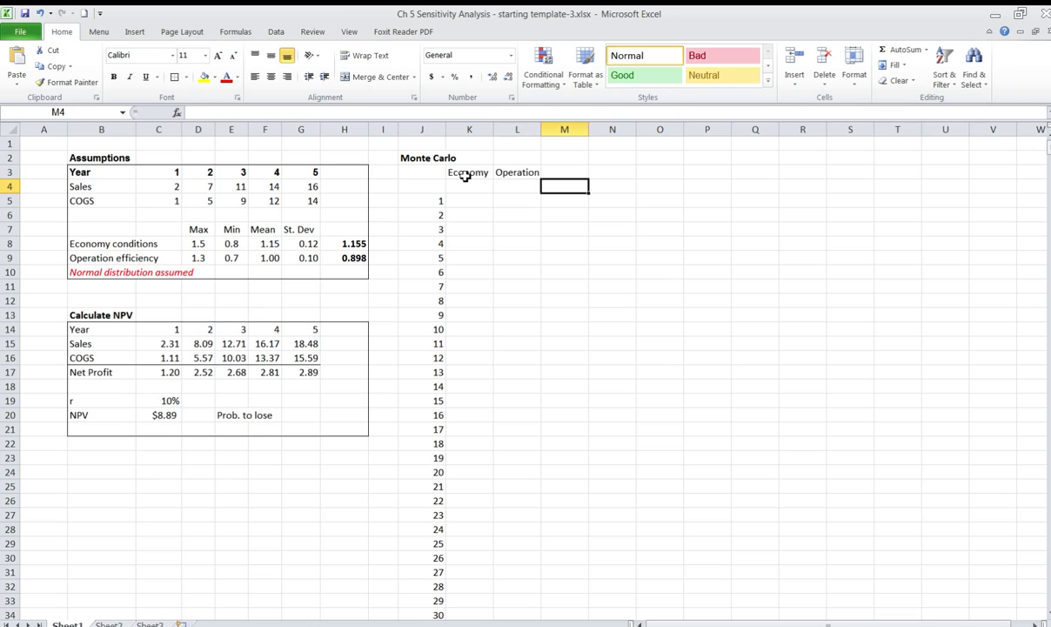
key(Up)
text(NPV)
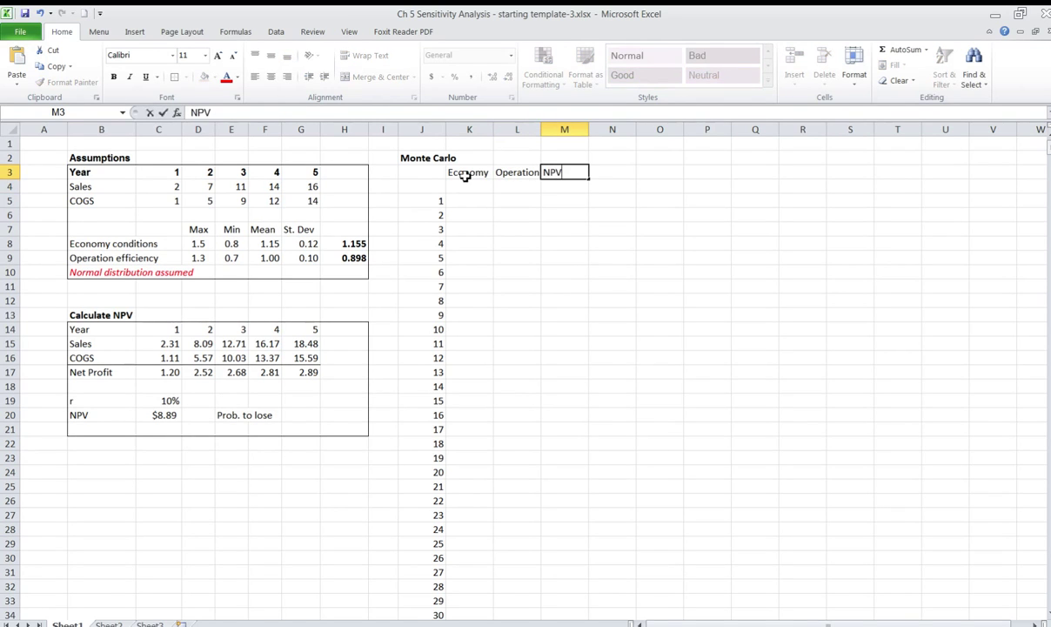
key(Return)
key(Up)
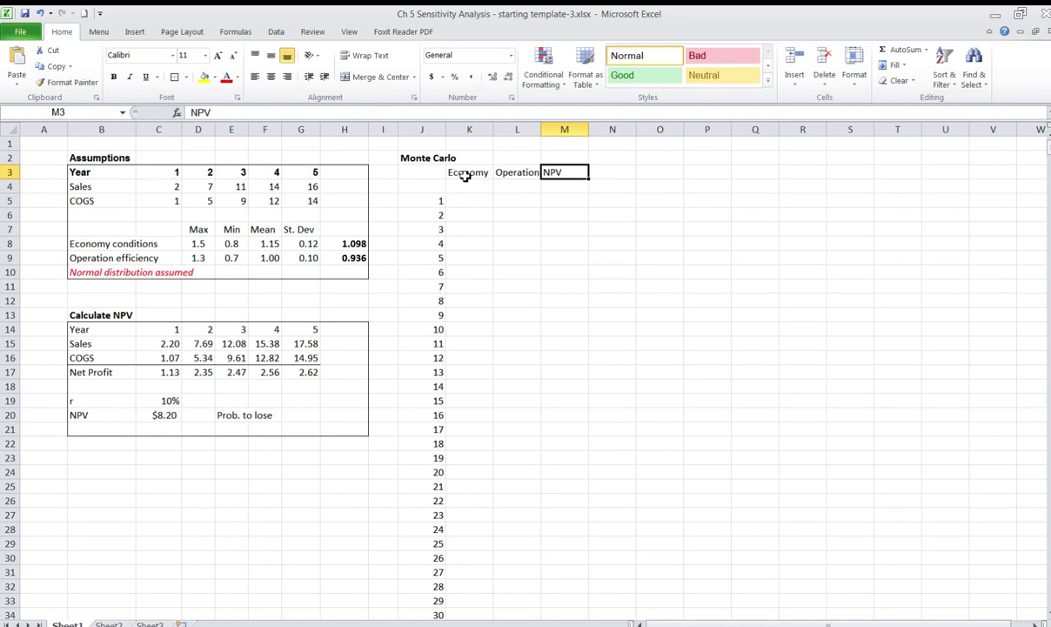
click(271, 76)
Link K4 to the economy factor with =H8 and L4 to the operation efficiency factor with =H9
click(475, 185)
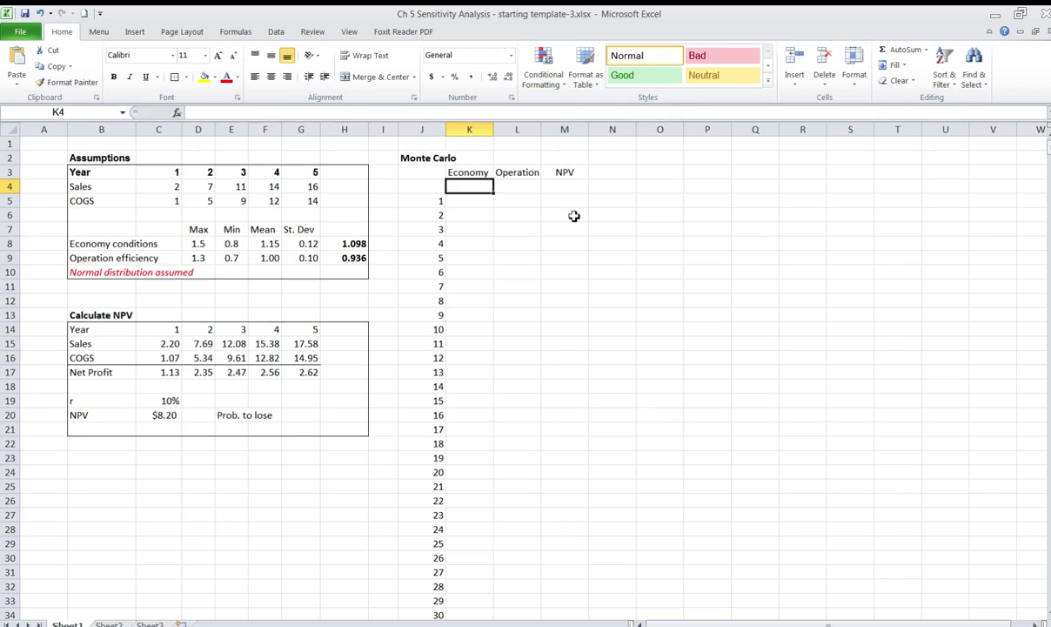
text(=)
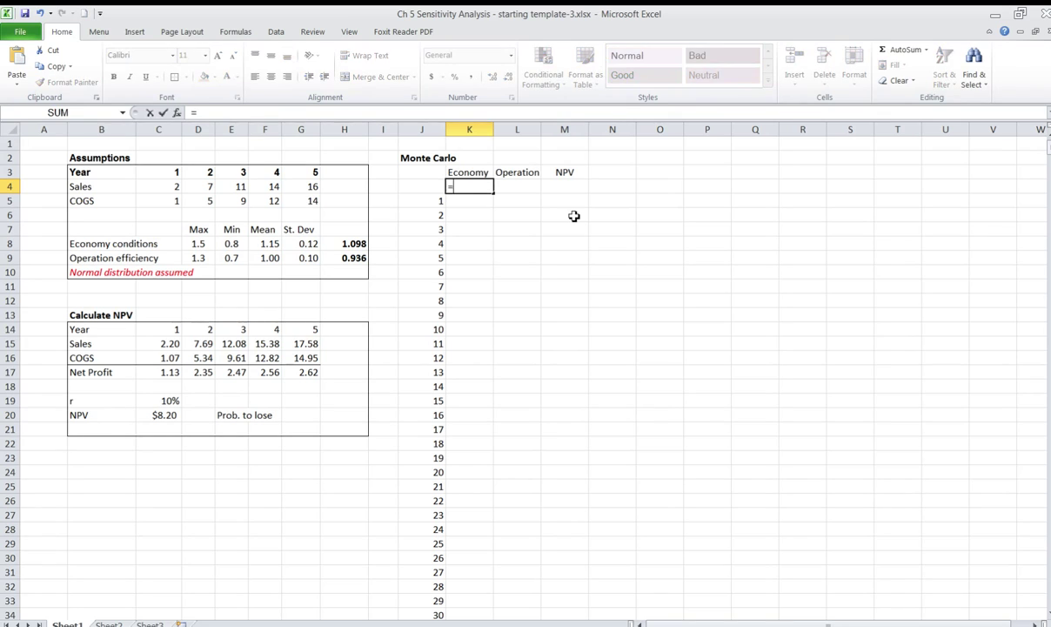
click(351, 247)
key(Return)
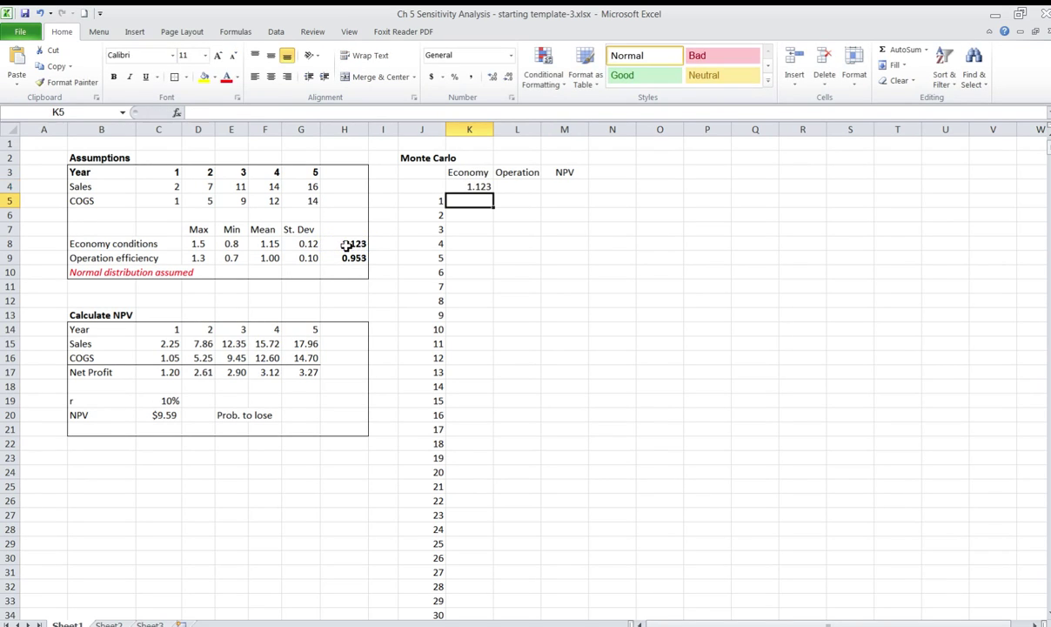
click(519, 185)
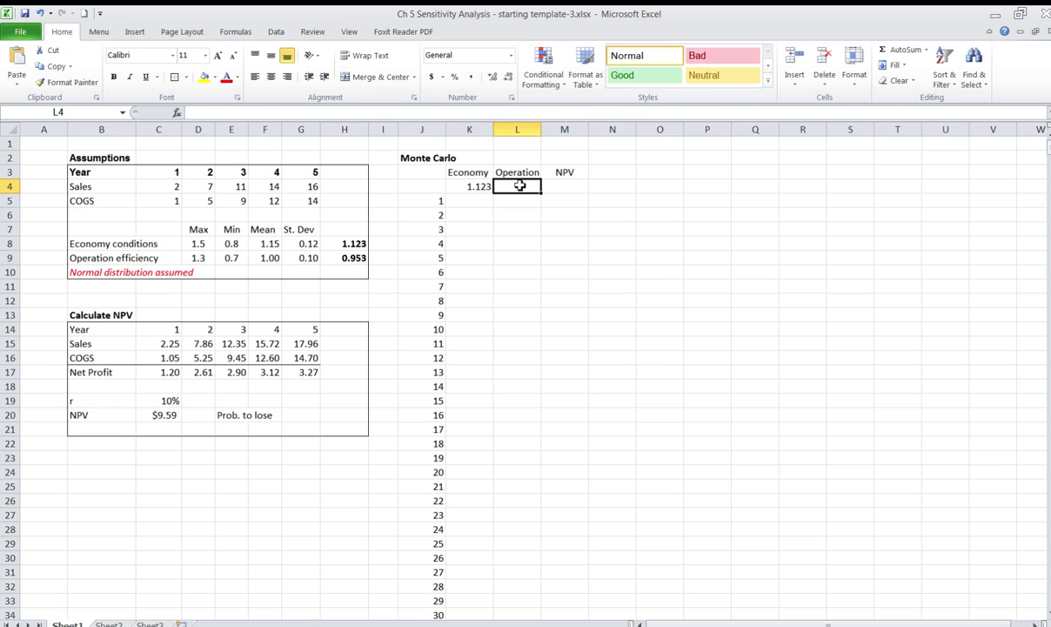
text(=)
click(352, 258)
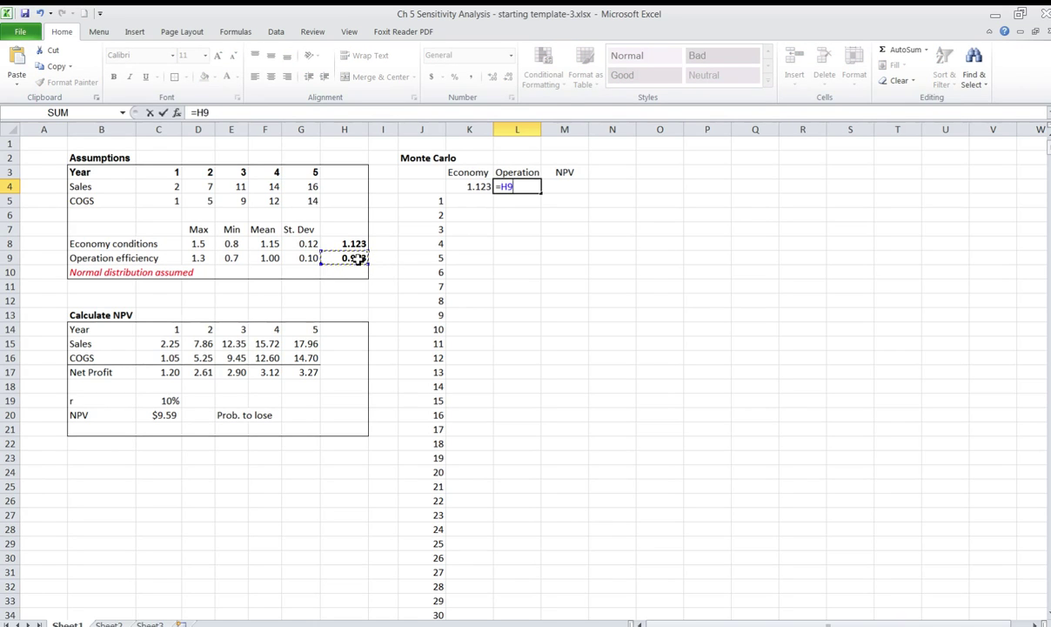
key(Return)
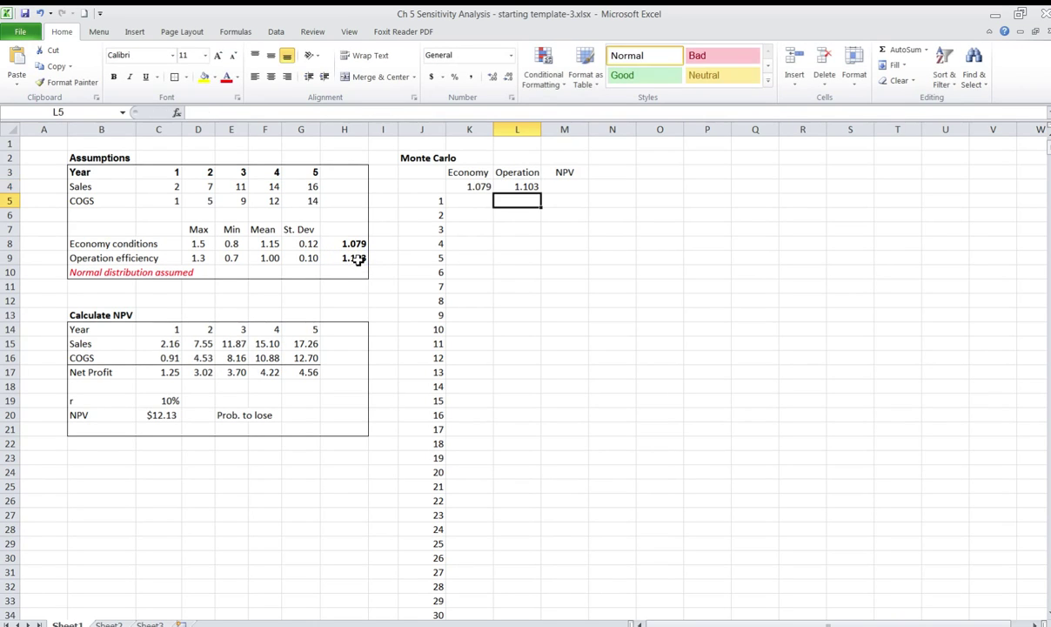
Link M4 under the NPV heading to the calculated NPV with =C20
click(564, 190)
text(=)
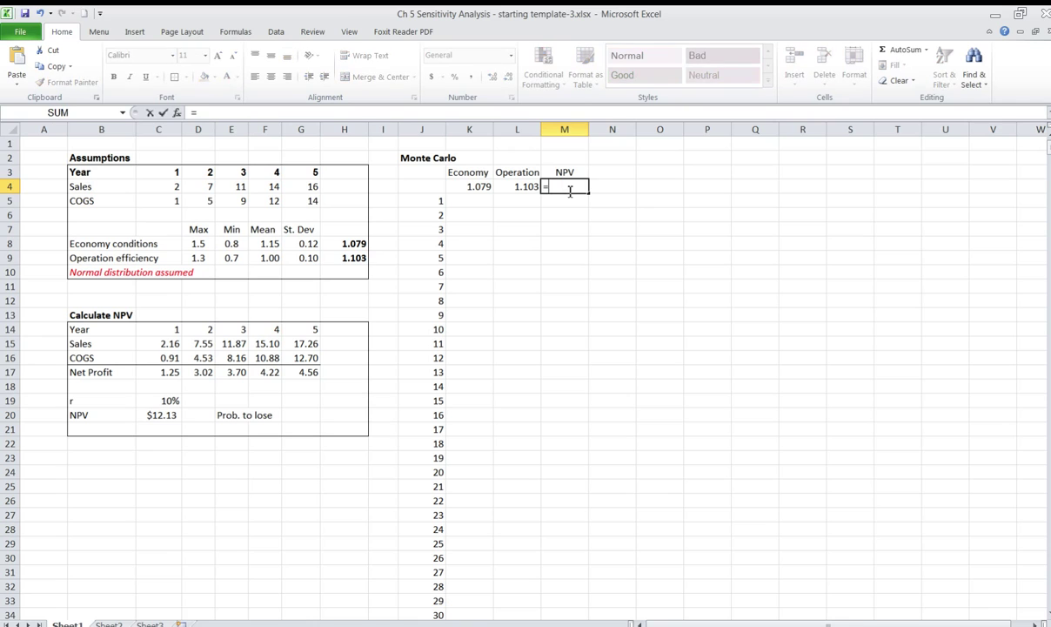
click(157, 416)
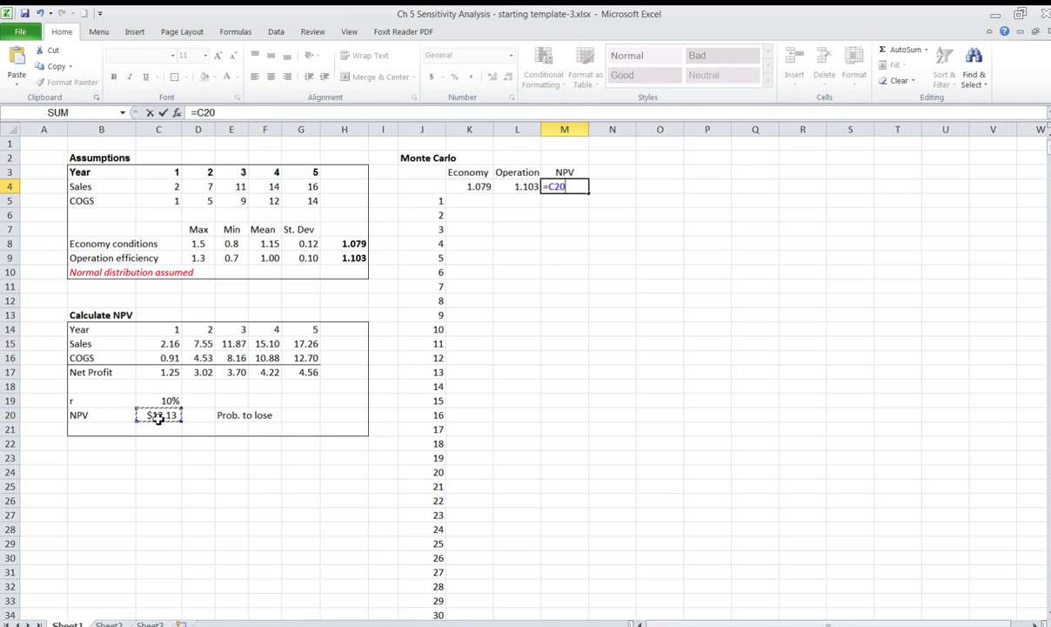
key(Return)
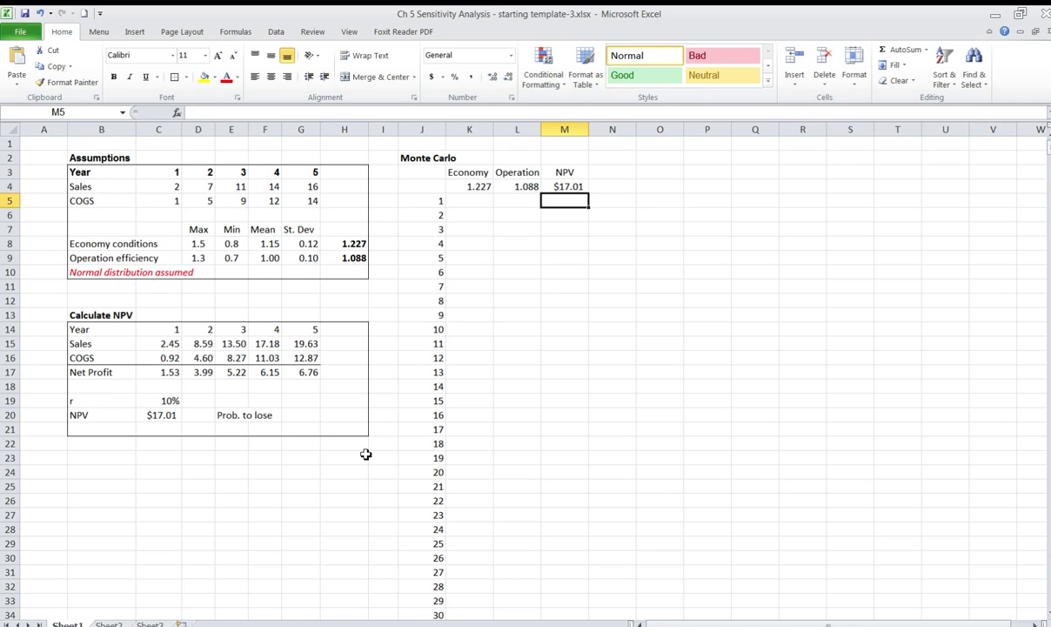
Create a what-if data table over J4:M1004, using the empty cell H12 as the column input cell and no row input
click(436, 185)
key(shift+Right)
key(shift+Right)
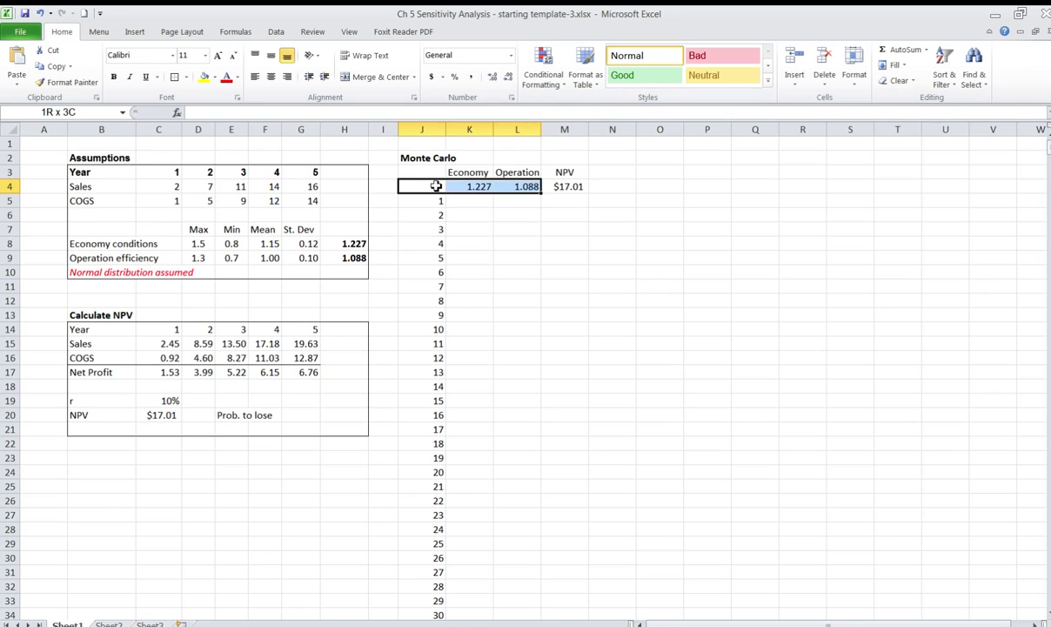
key(shift+Right)
key(shift+Down)
key(shift+Down)
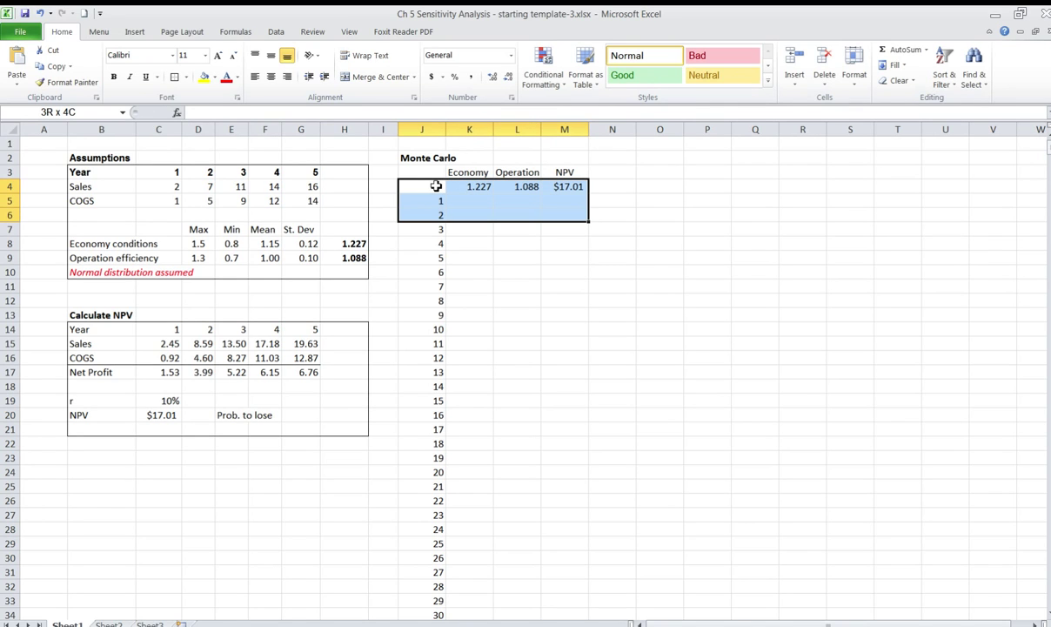
key(ctrl+shift+Down)
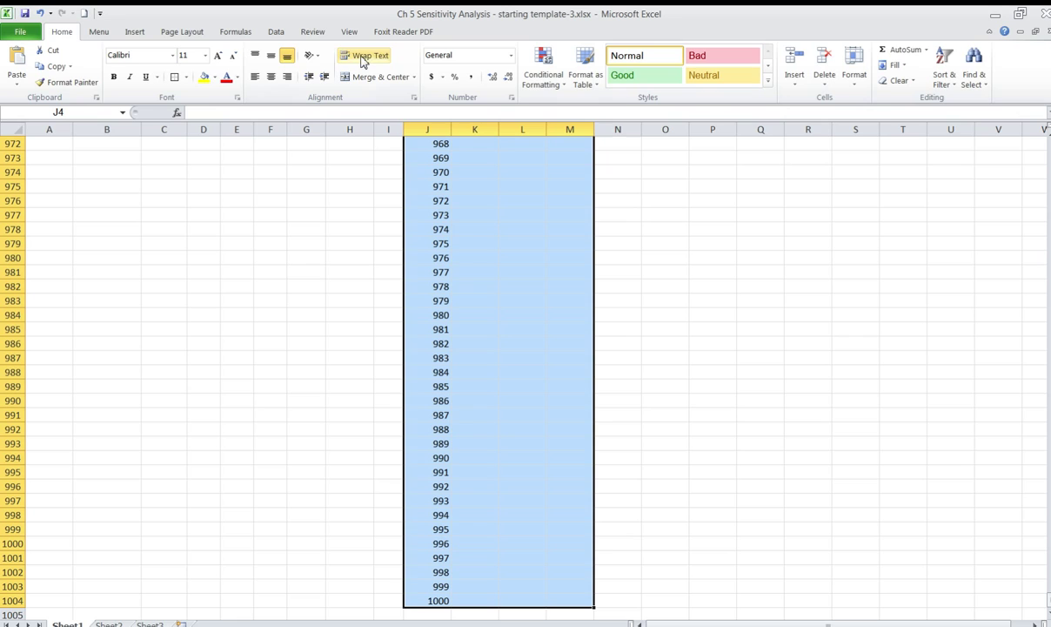
click(274, 33)
click(599, 86)
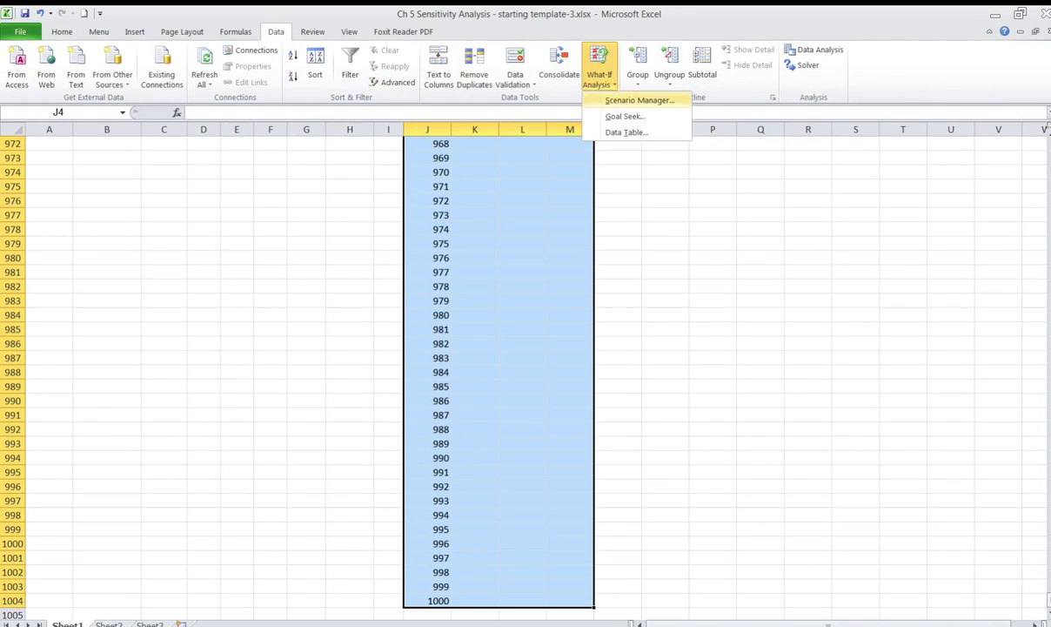
click(629, 132)
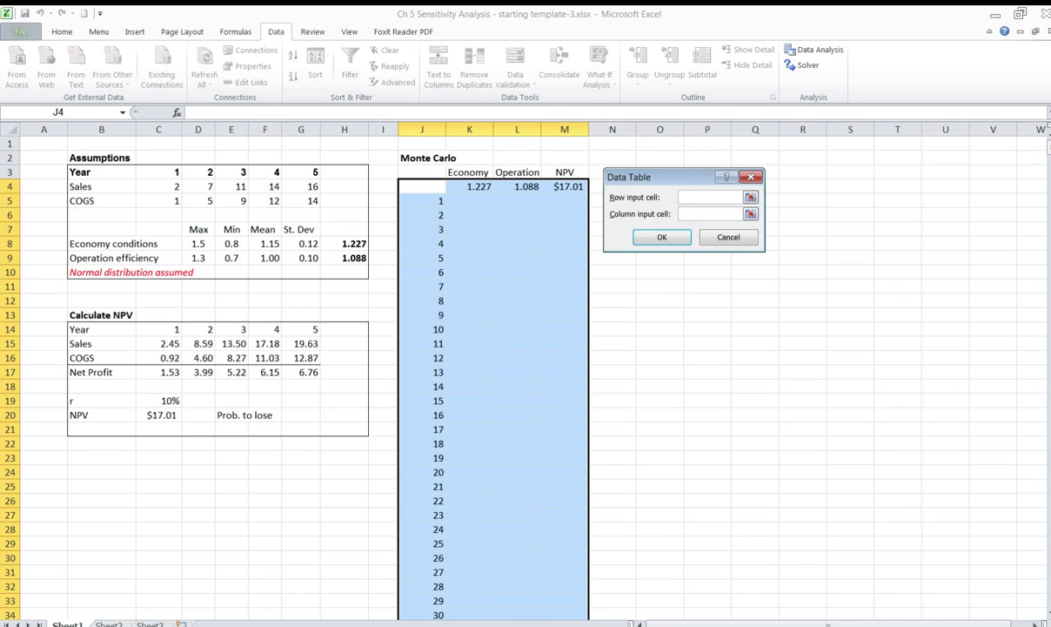
key(Tab)
click(345, 301)
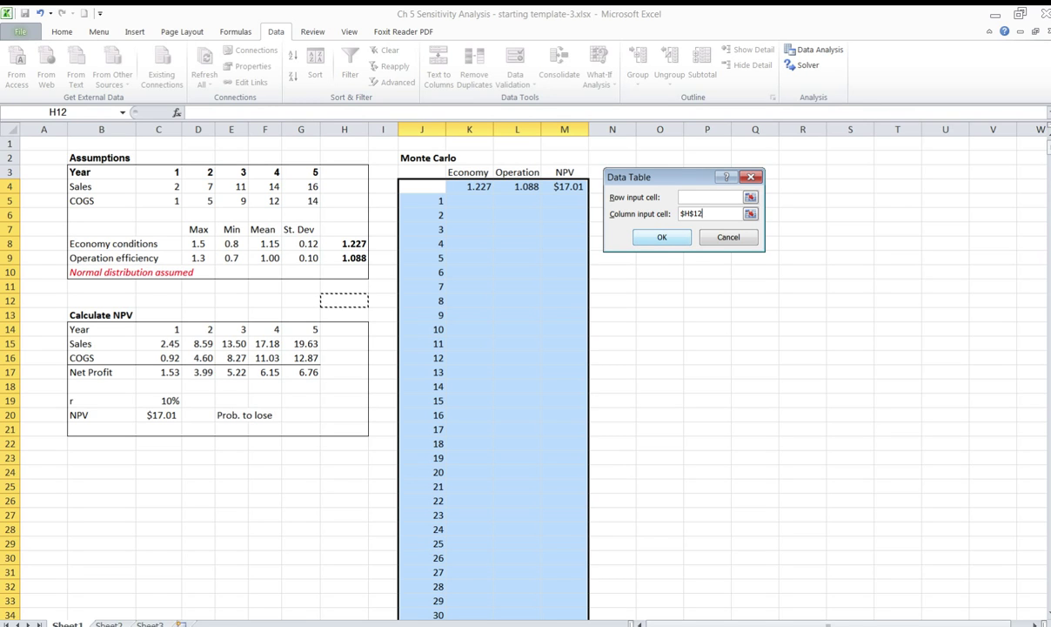
click(655, 236)
Format the simulated Economy and Operation values in K5:L1004 to three decimal places
click(470, 202)
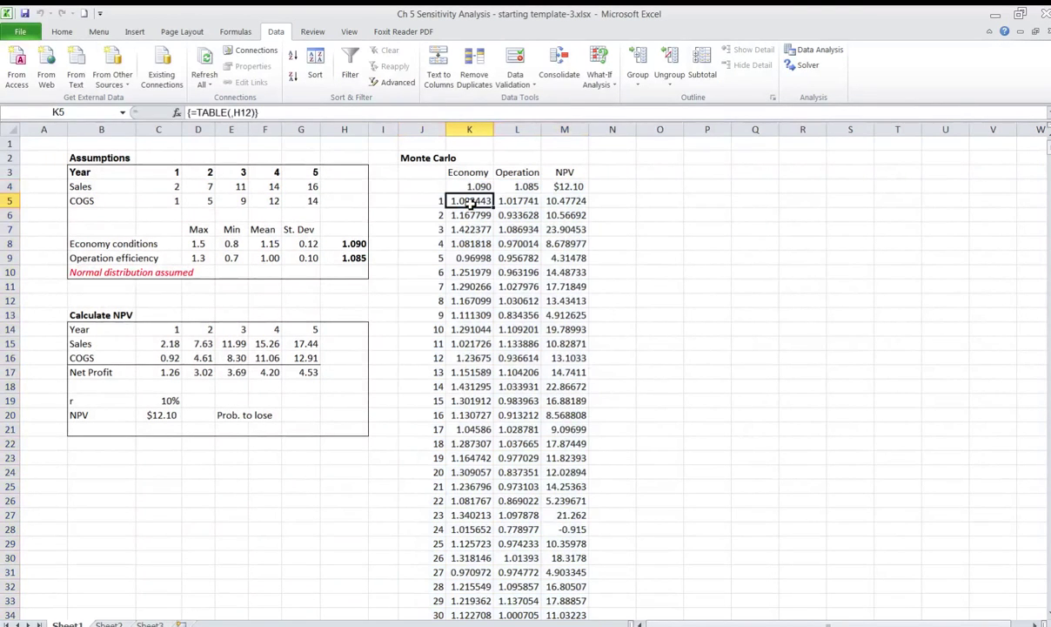
drag(470, 202, 517, 201)
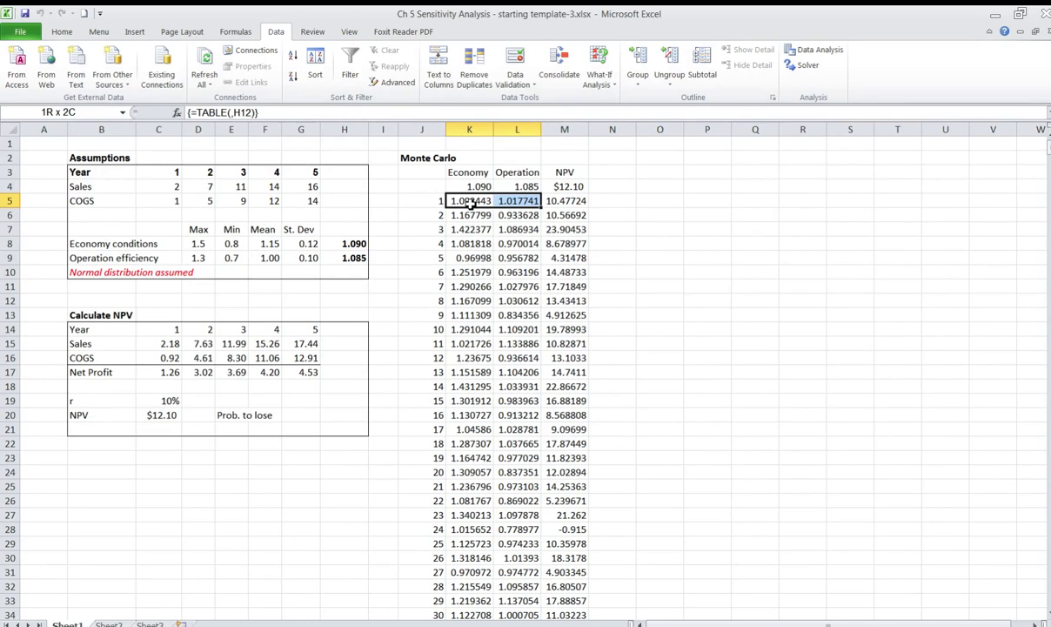
key(ctrl+shift+Down)
click(76, 37)
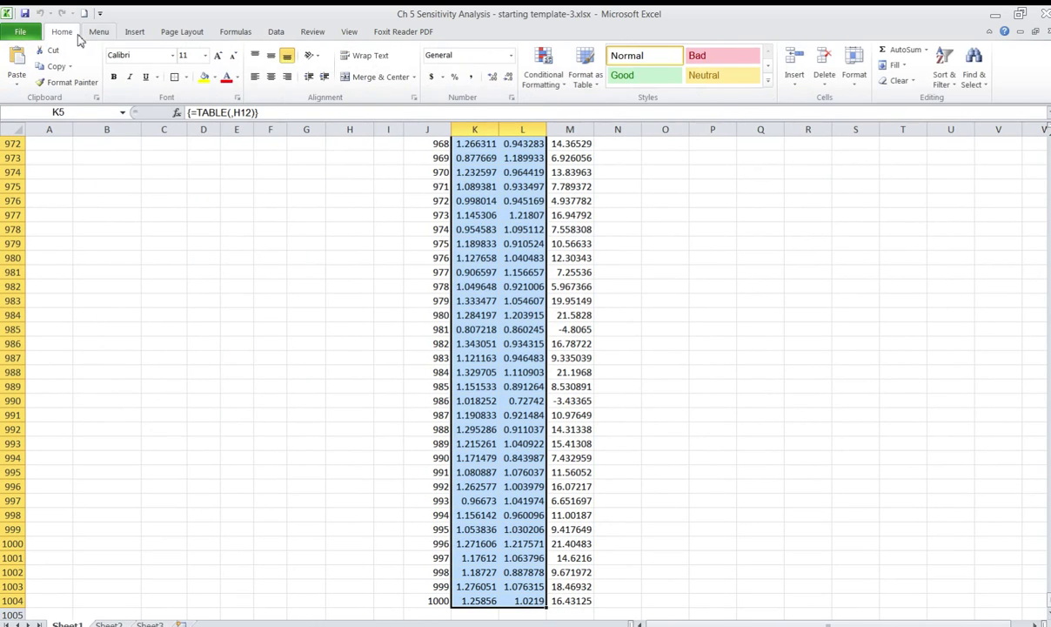
click(509, 77)
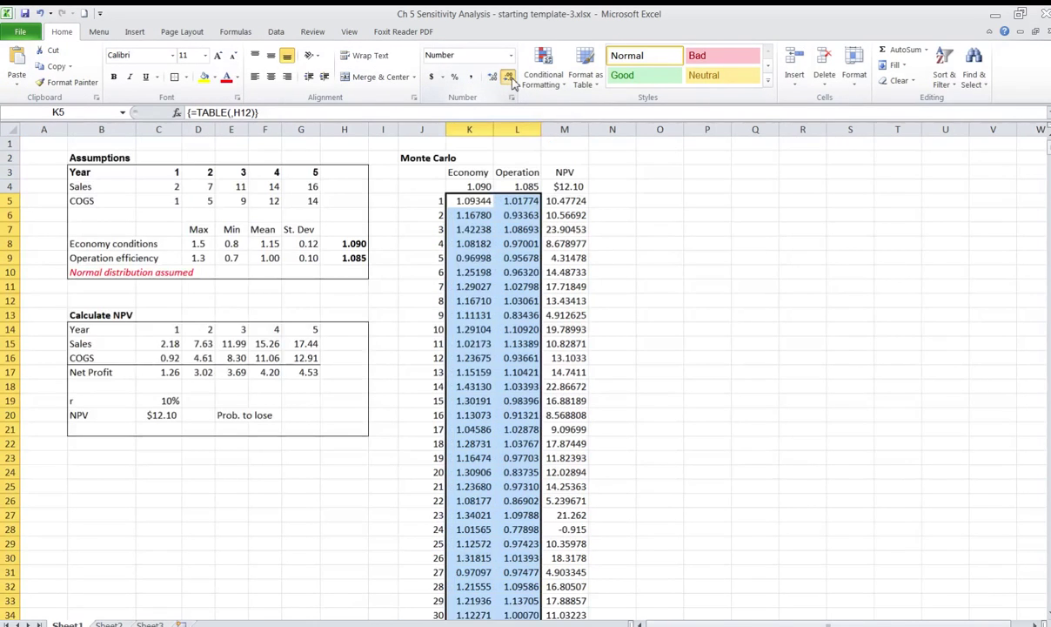
click(510, 77)
click(510, 77)
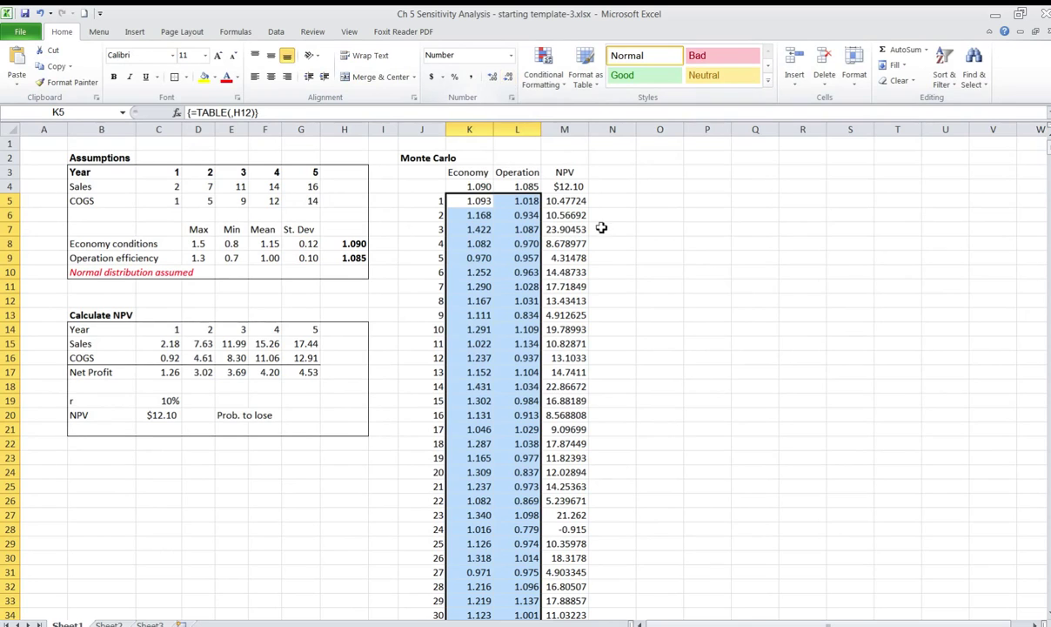
Apply the dollar accounting format to the simulated NPV values in M5:M1004
click(564, 200)
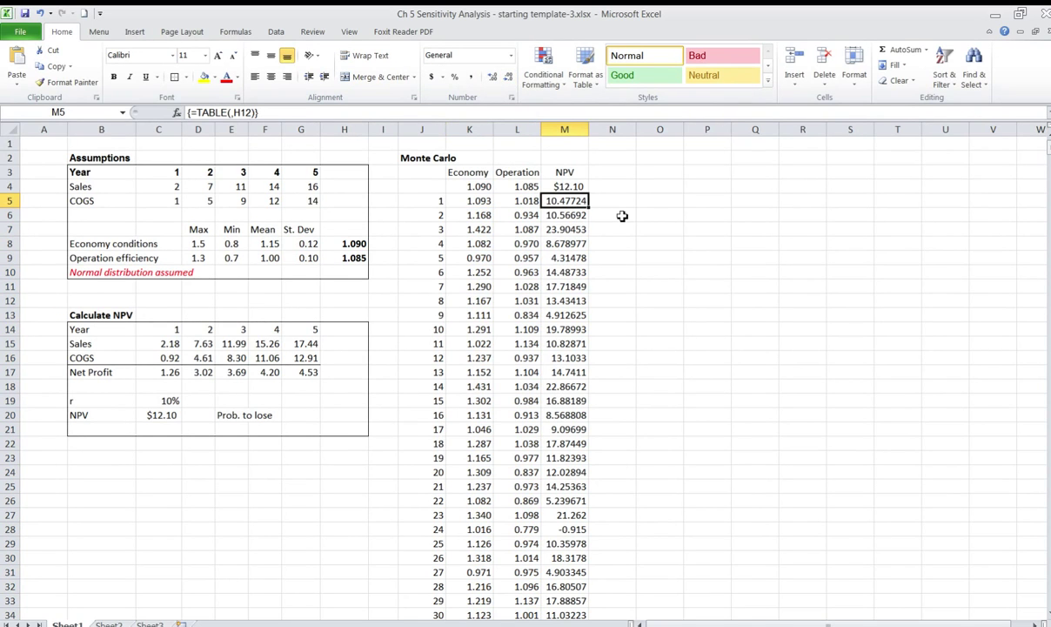
key(ctrl+shift+Down)
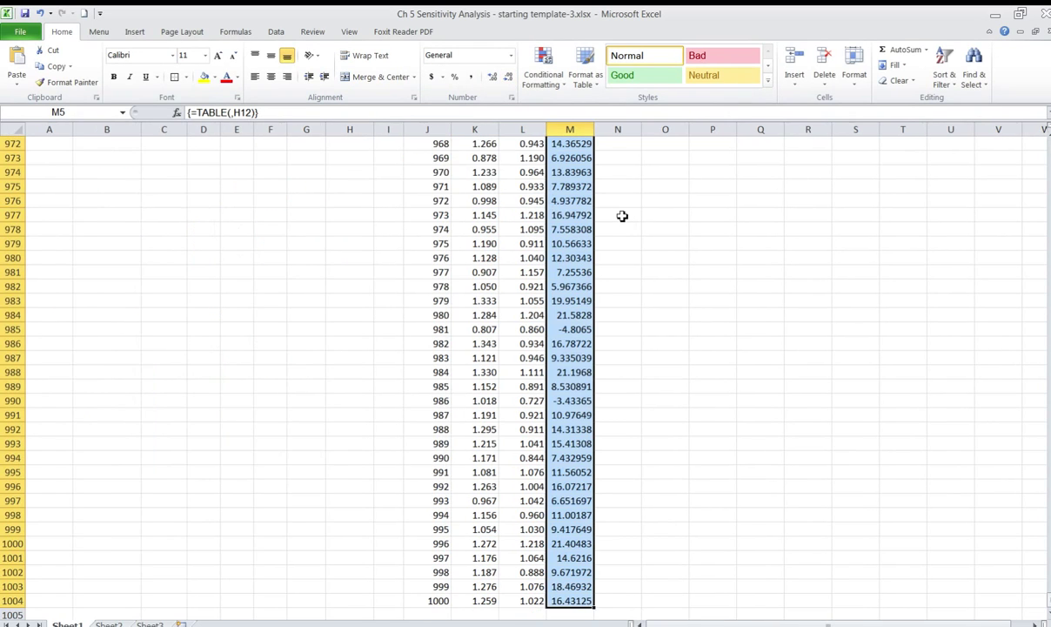
click(432, 76)
Add conditional formatting to M5:M1004 that gives NPVs greater than 0 a green fill with dark green text
click(542, 70)
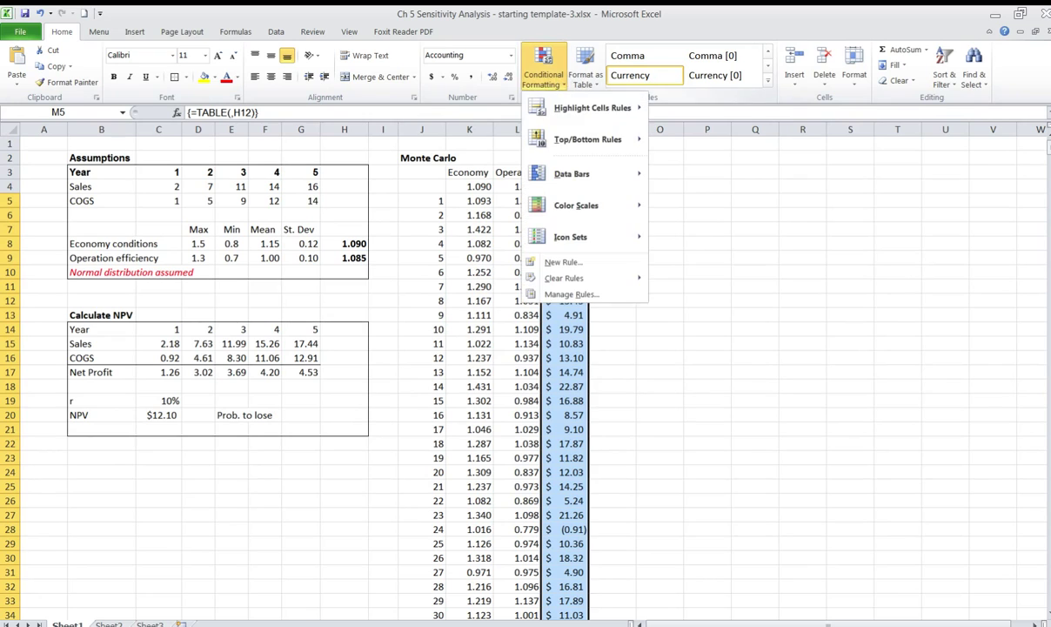
mouse_move(592, 108)
click(707, 109)
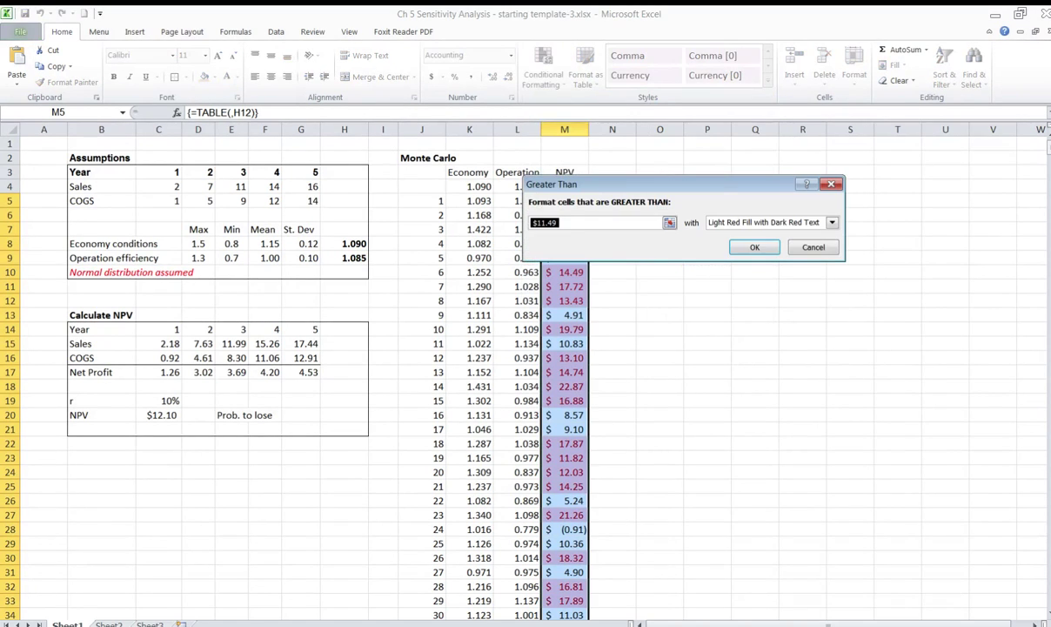
text(0)
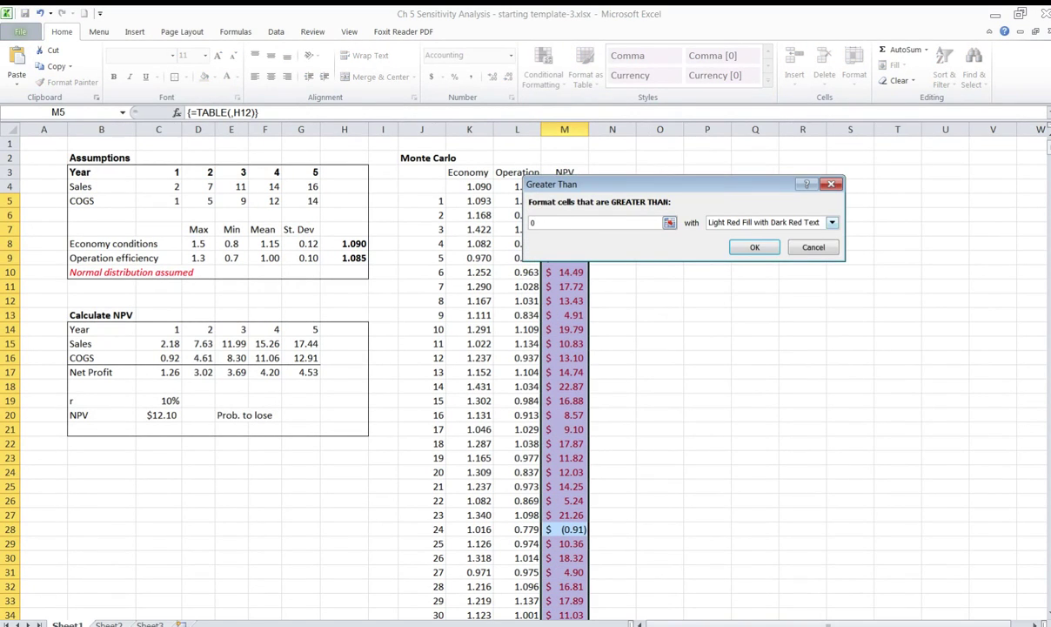
click(832, 222)
click(761, 254)
click(756, 246)
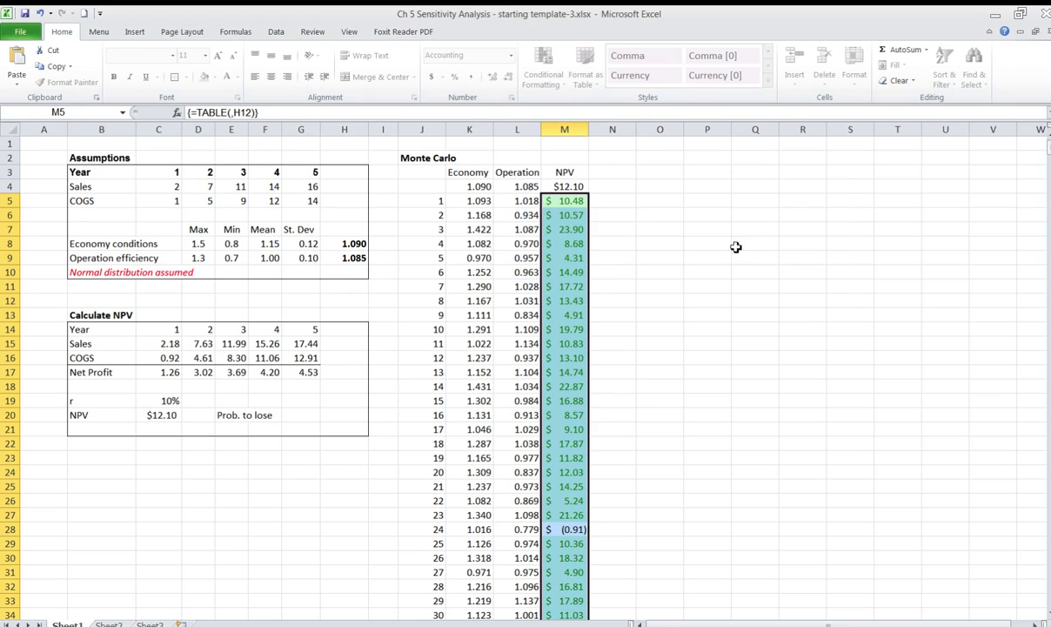
Add a second conditional format to M5:M1004 giving NPVs less than 0 a light red fill with dark red text
click(543, 68)
mouse_move(591, 108)
click(702, 140)
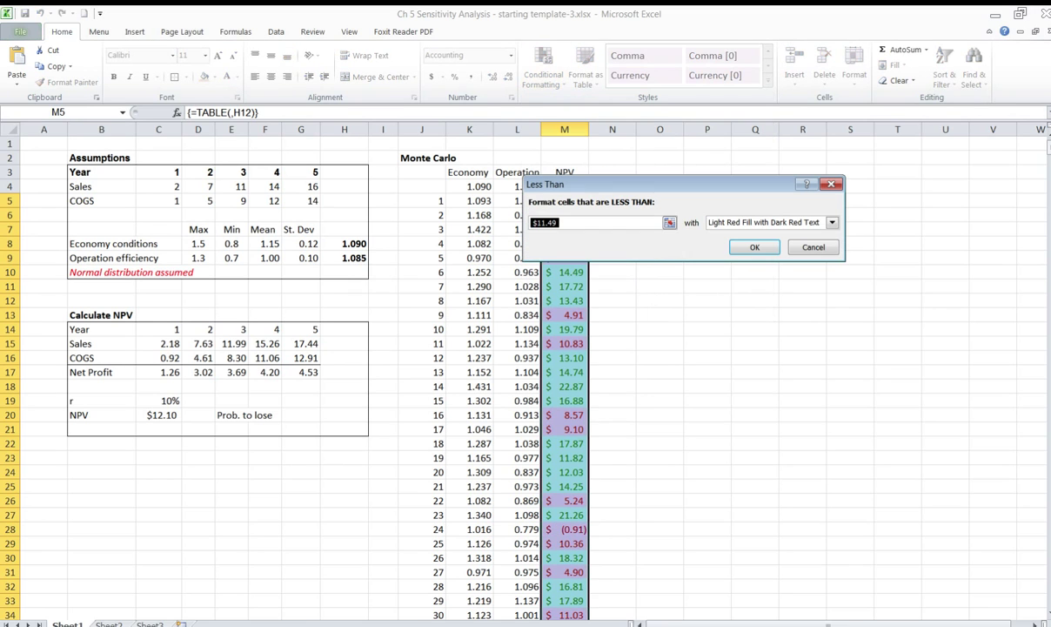
text(0)
click(754, 247)
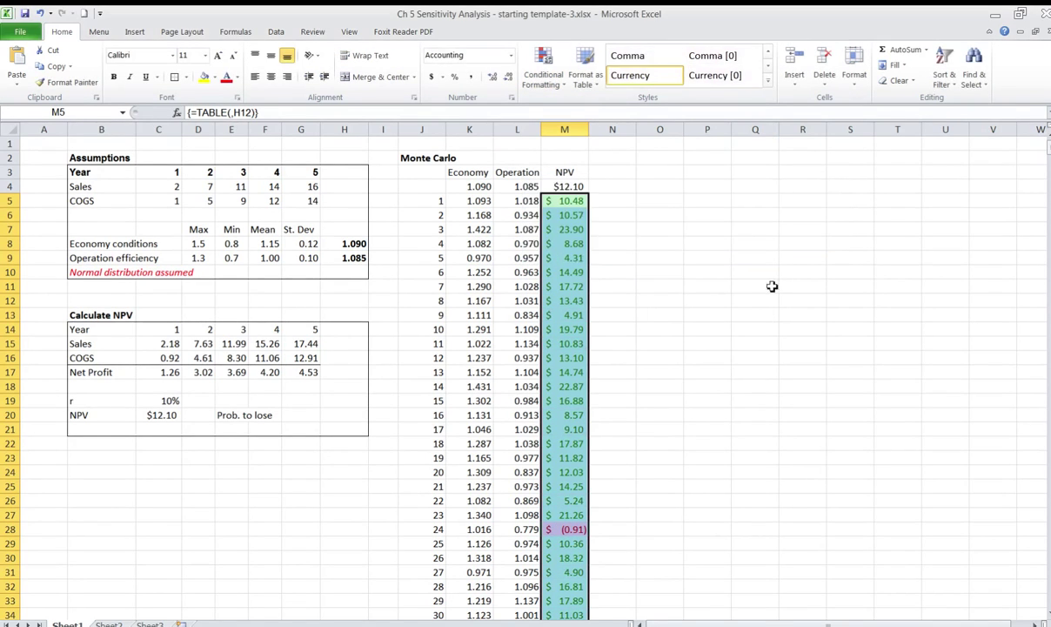
click(784, 316)
Recalculate the simulation several times and examine how the random factors and highlighted NPVs change
scroll(690, 404, down, 2)
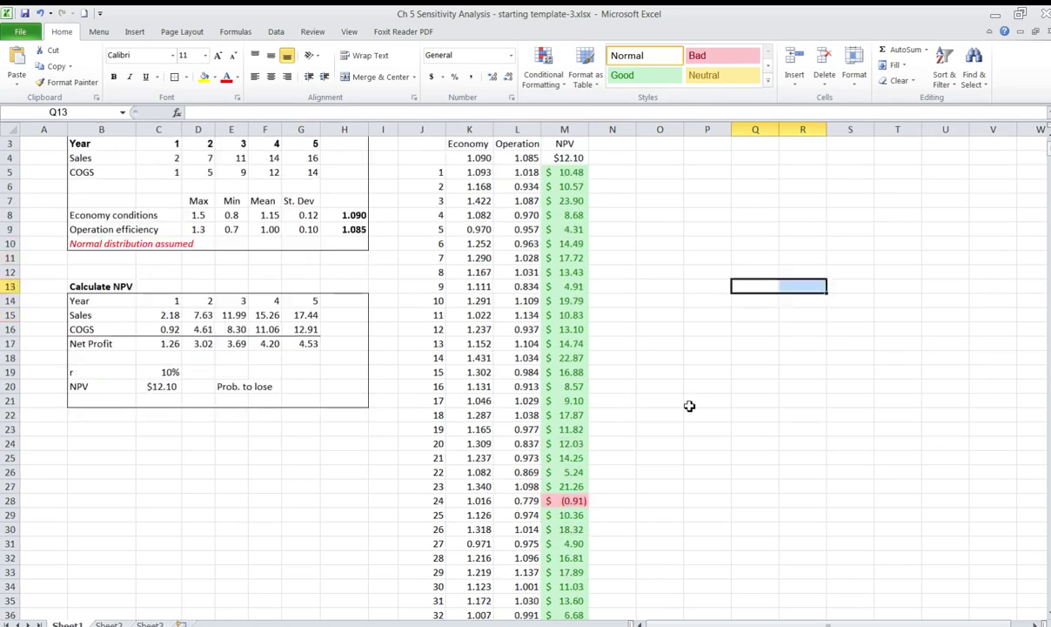
scroll(690, 404, up, 2)
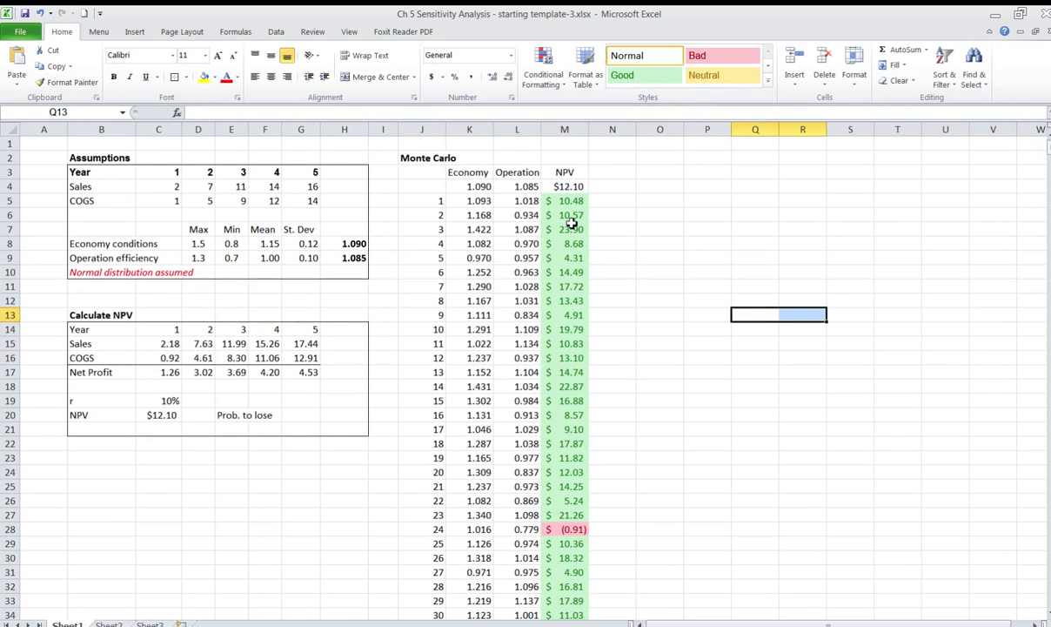
key(F9)
key(F9)
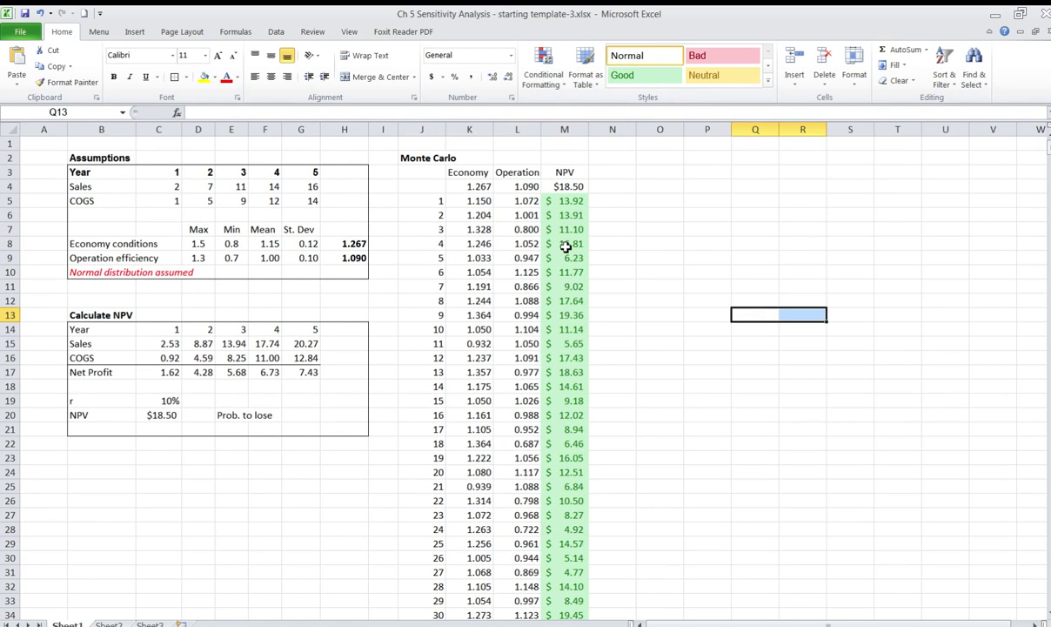
key(F9)
key(F9)
key(F9)
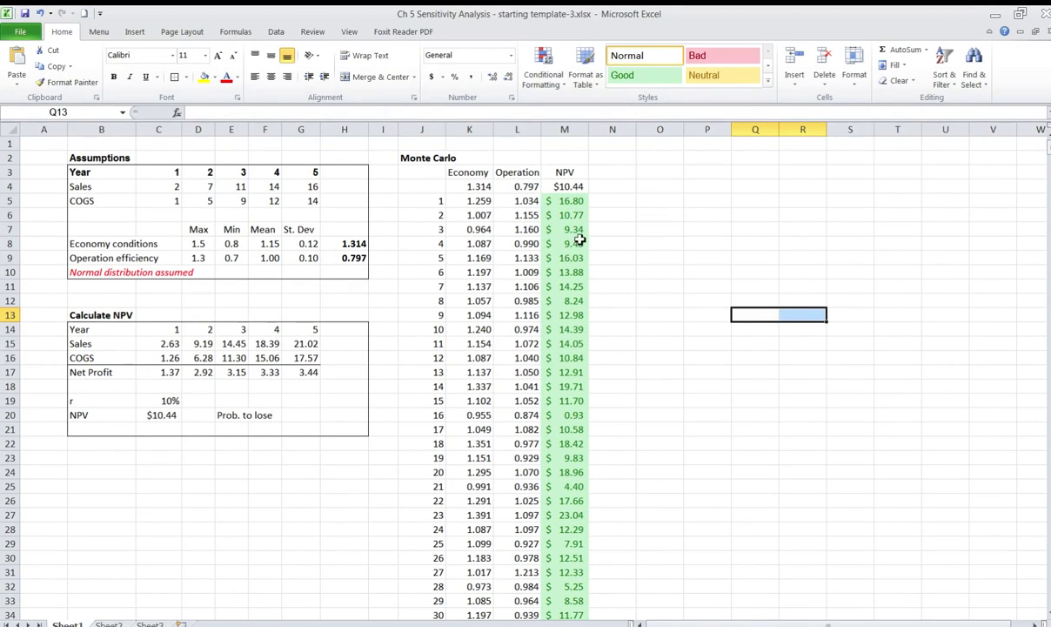
scroll(639, 388, down, 5)
scroll(638, 388, up, 5)
Name the simulated NPV range M5:M1004 NPVrandom
click(564, 201)
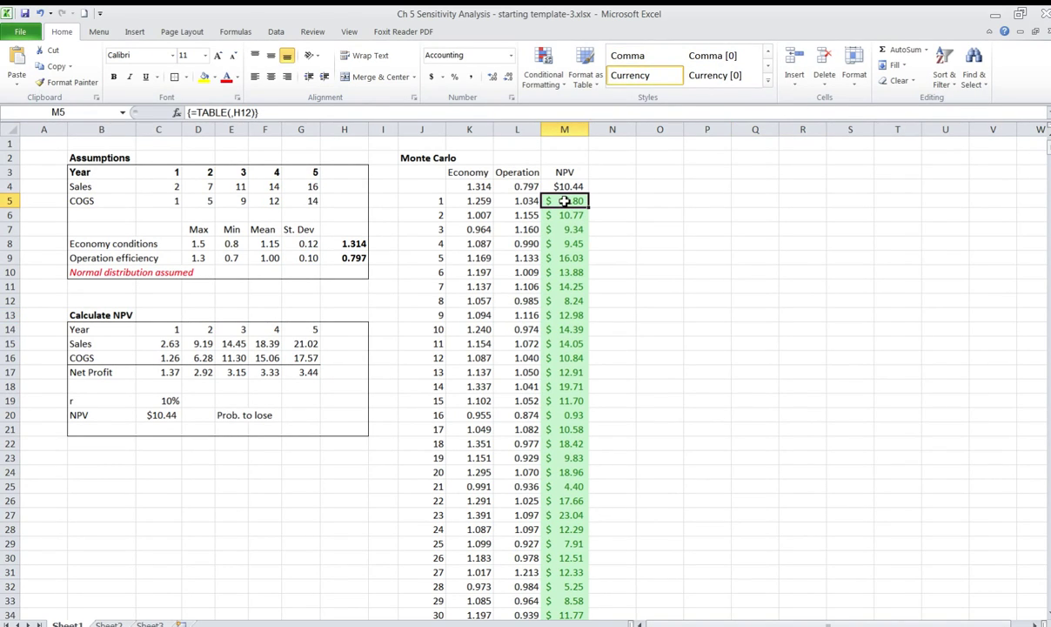
drag(564, 201, 564, 215)
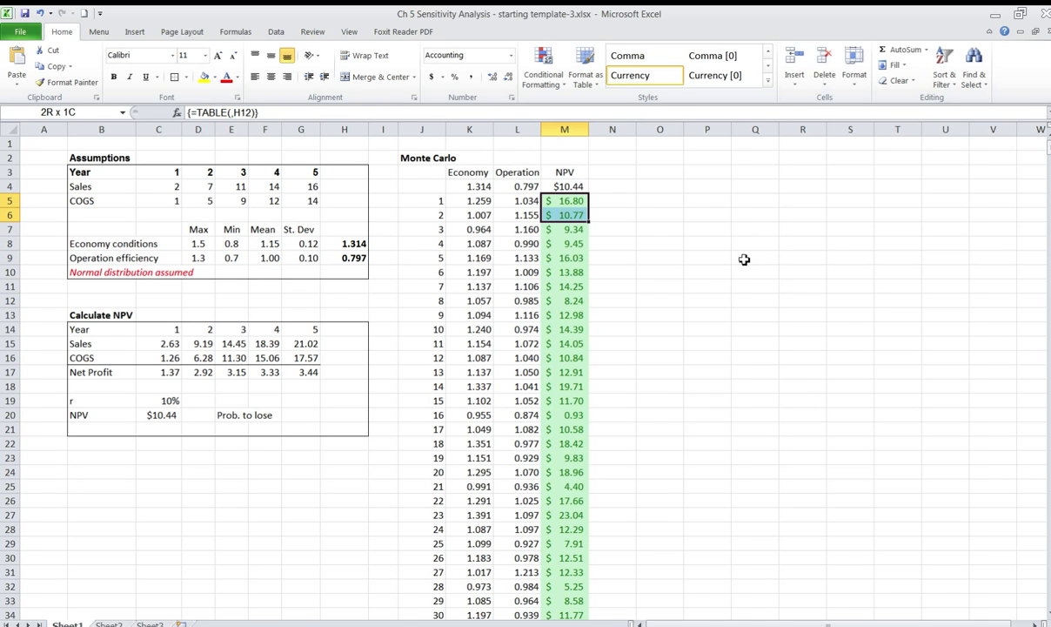
key(ctrl+shift+Down)
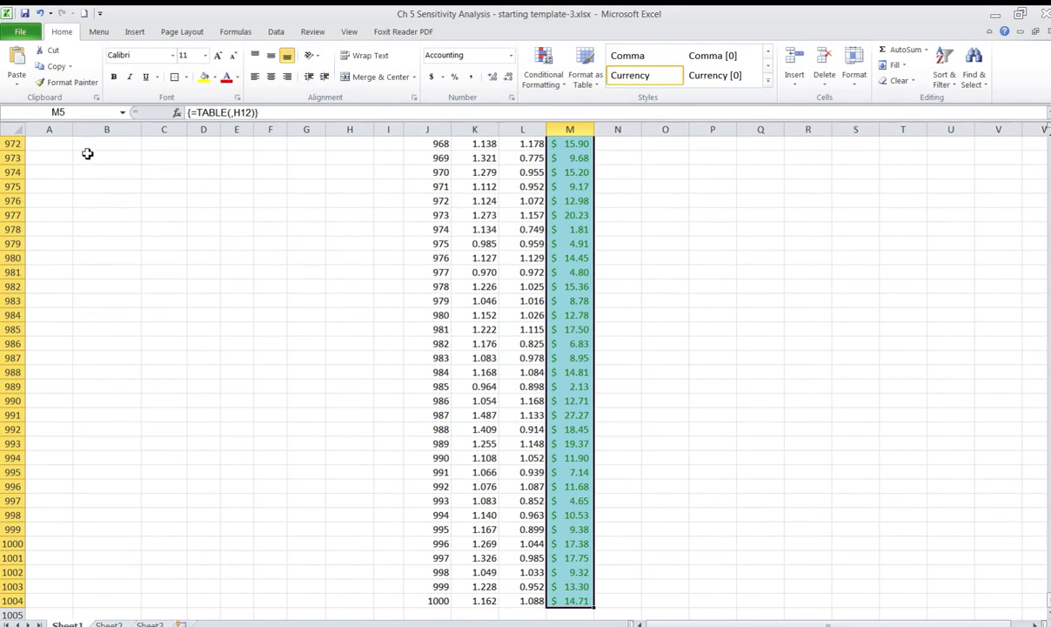
click(61, 112)
text(NPVrandom)
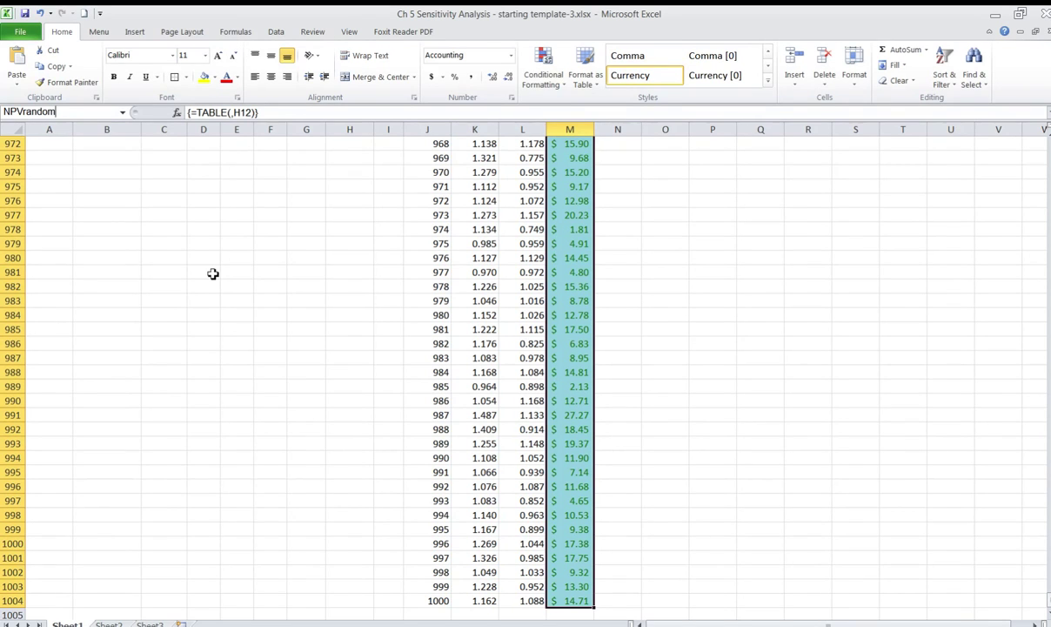
key(ctrl+BackSpace)
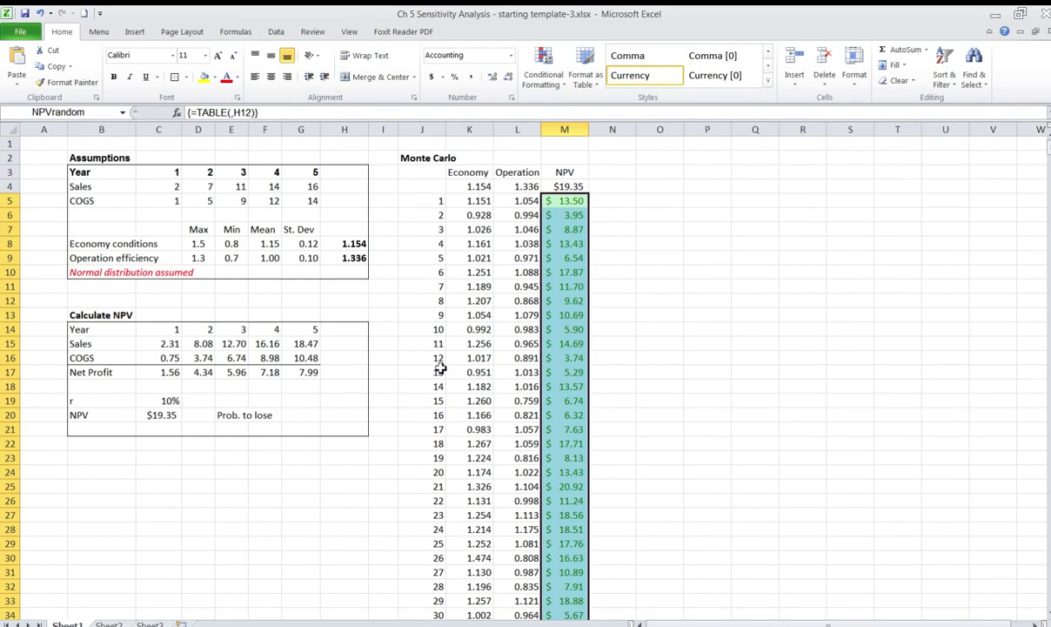
click(707, 357)
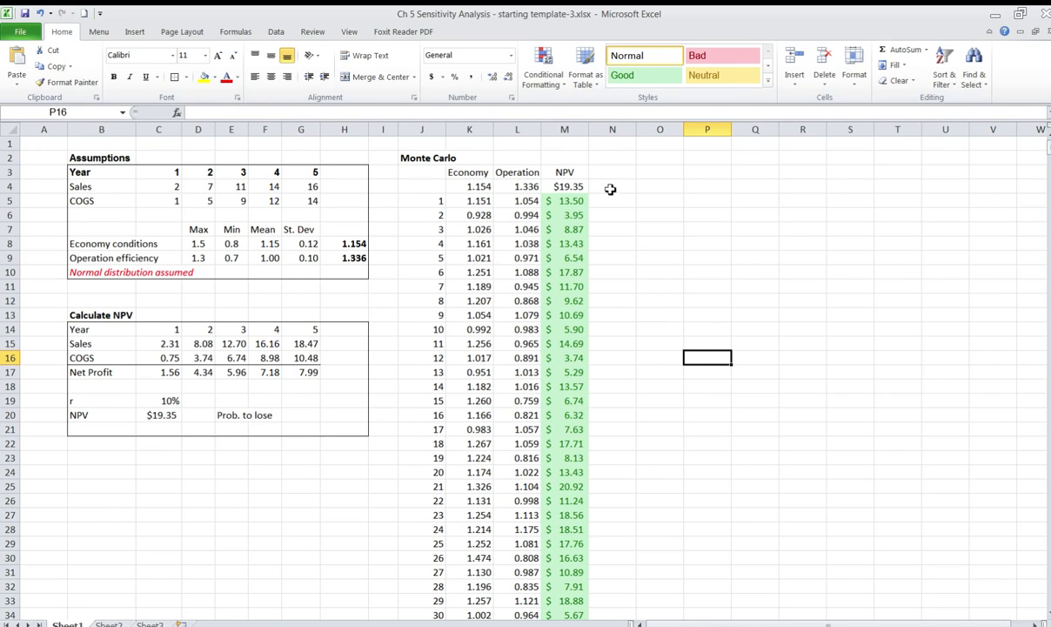
Enter the summary labels Max, Min, Average and St. Dev. in cells N5 to N8
click(617, 202)
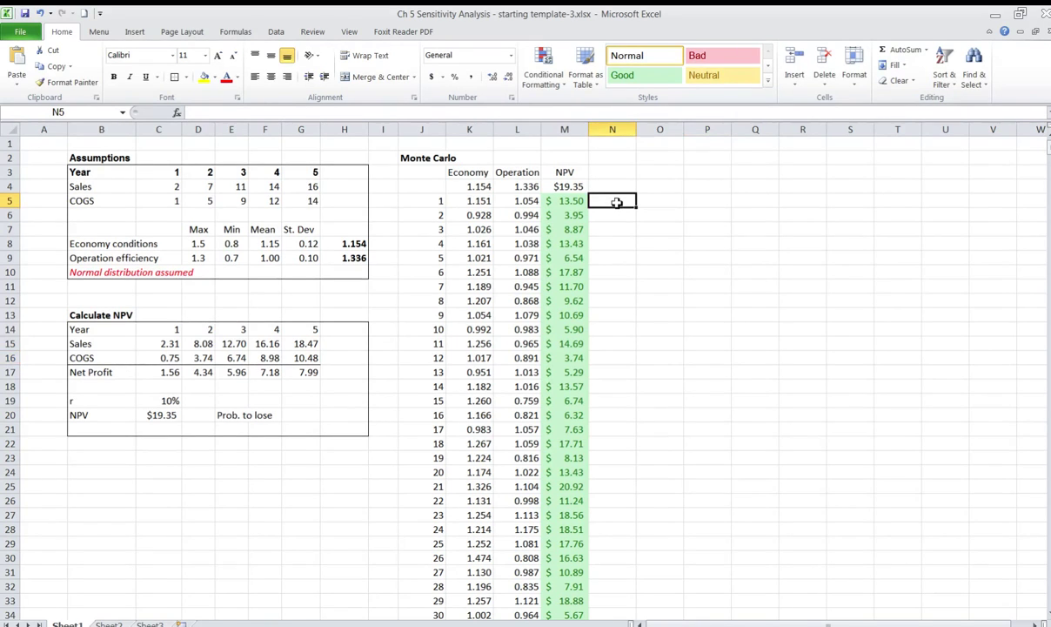
text(Max)
key(Return)
text(Mi)
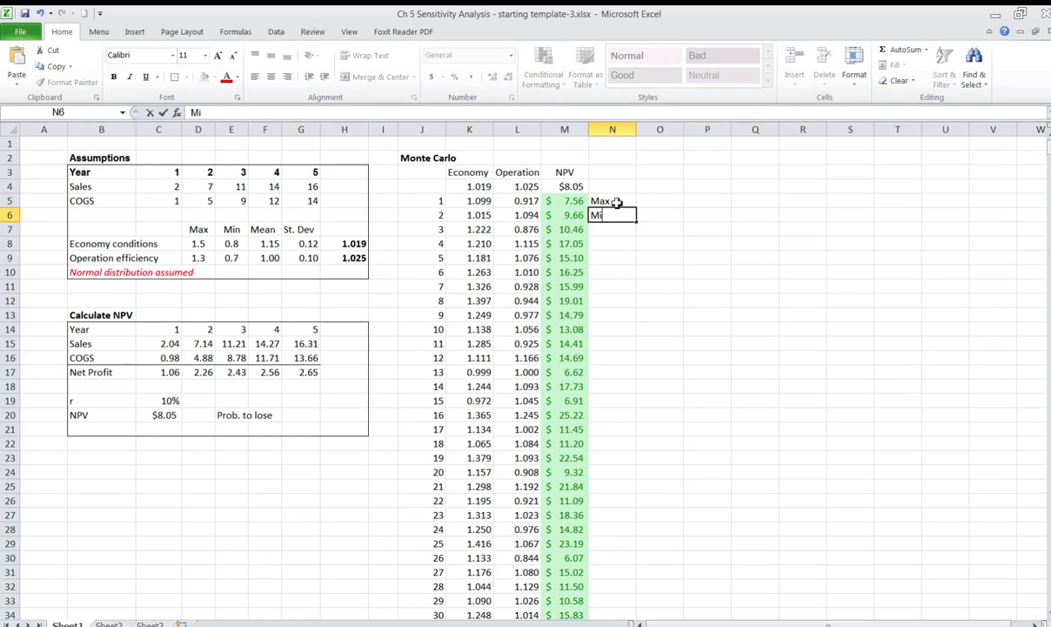
text(n)
key(Return)
text(Average)
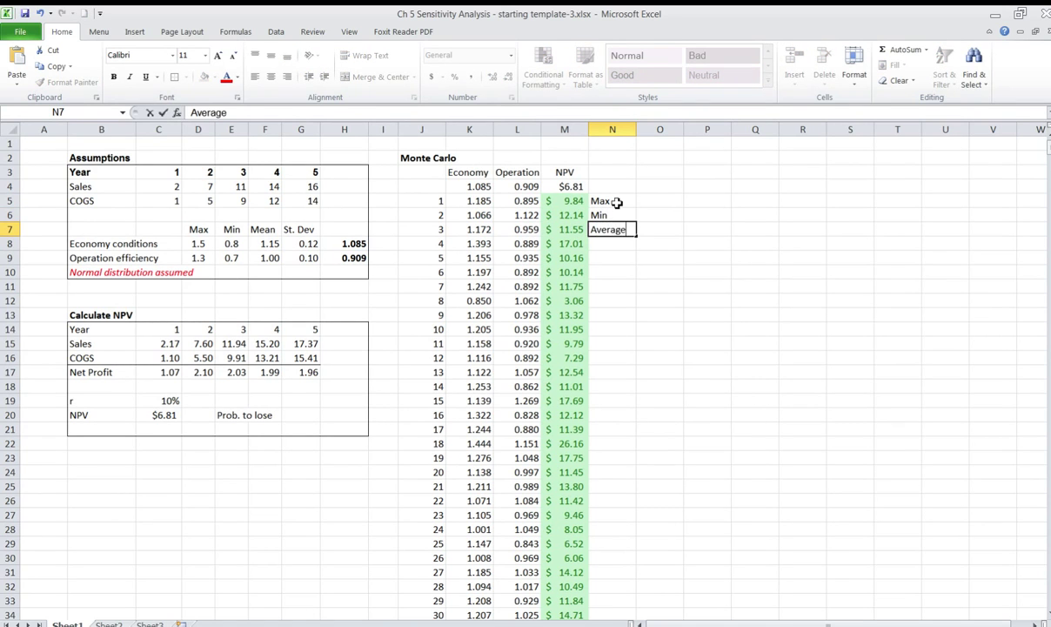
key(Return)
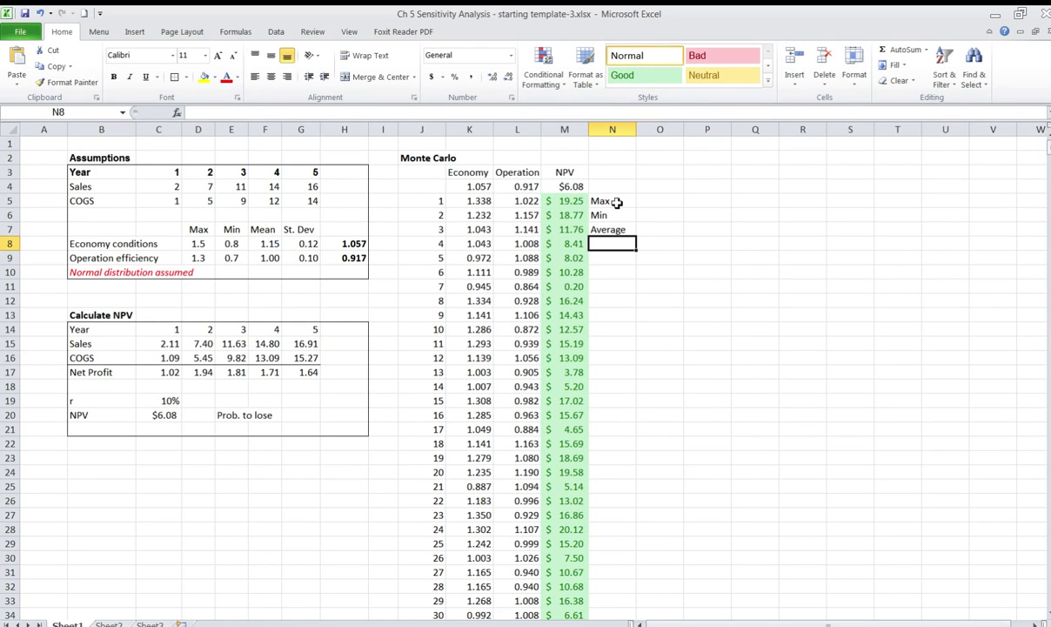
text(St. De)
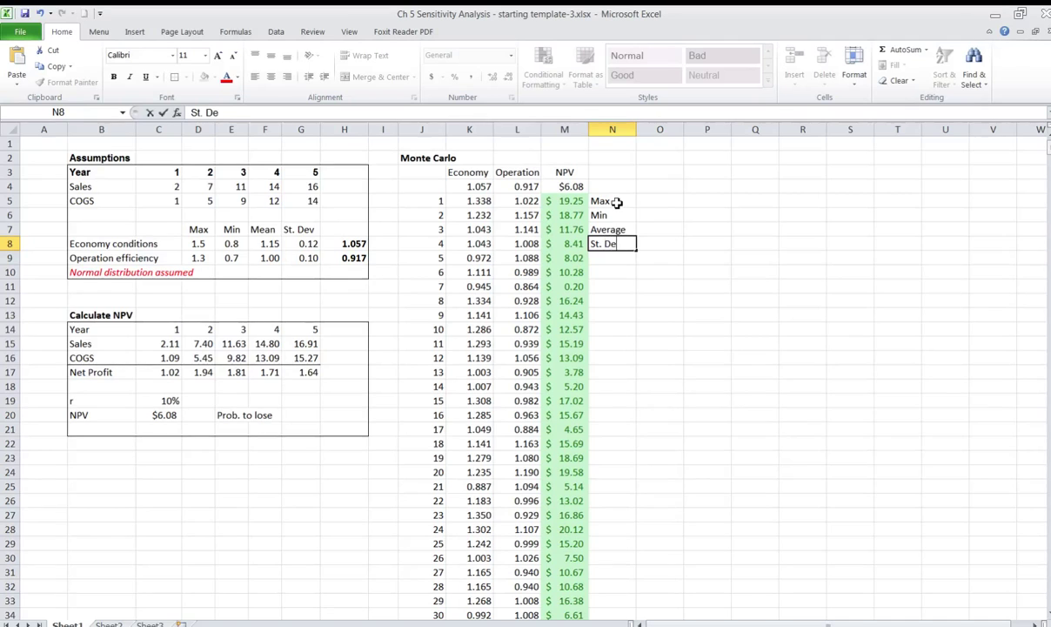
text(v.)
key(Return)
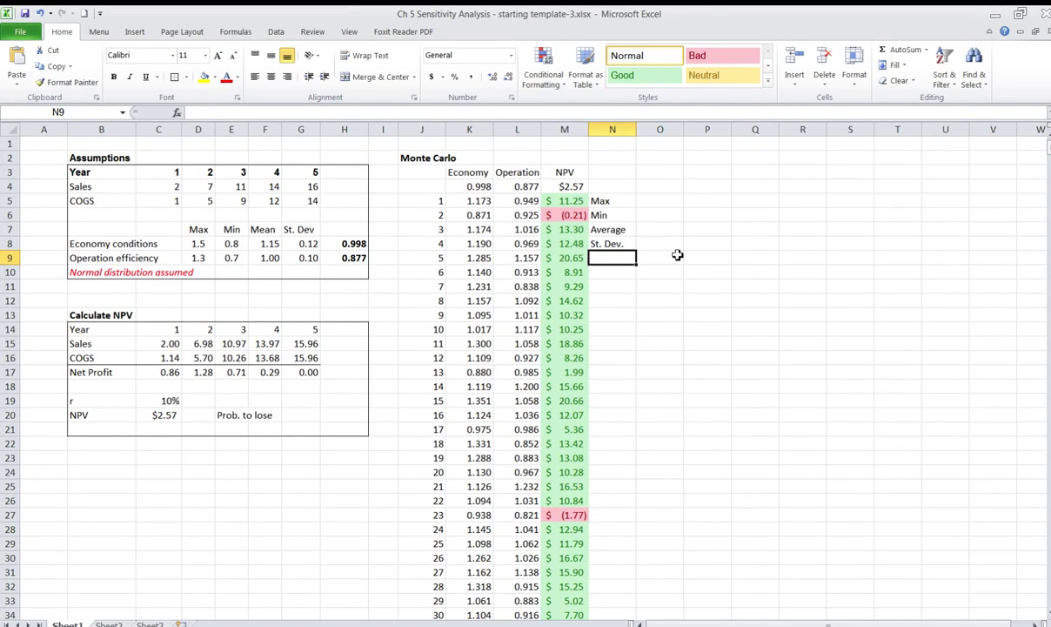
Calculate the maximum simulated NPV in O5 with =MAX(NPVrandom)
click(659, 201)
text(=)
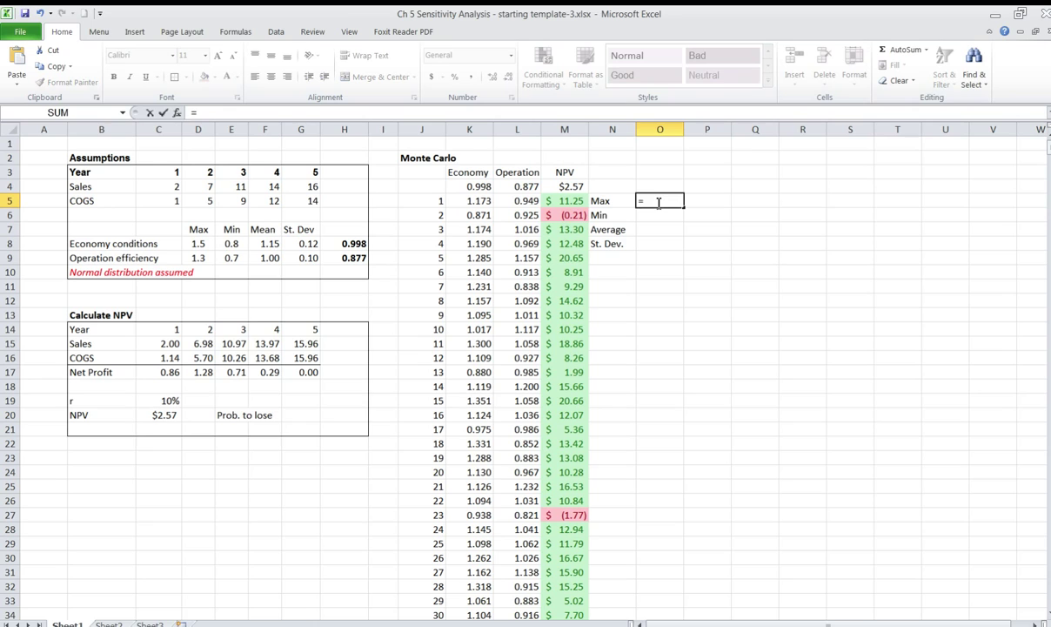
text(max()
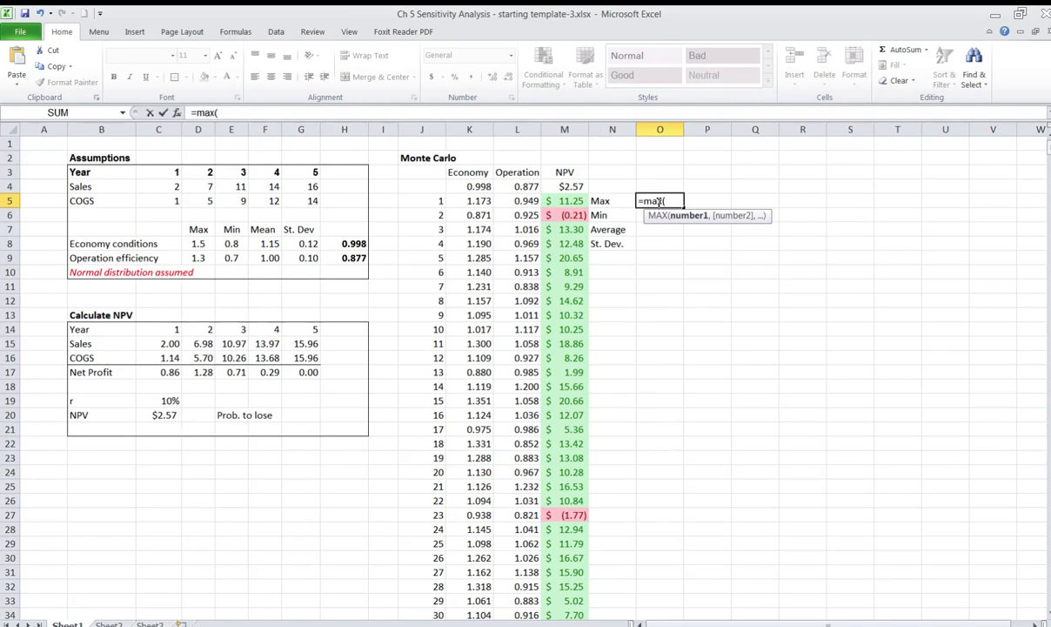
text(npv)
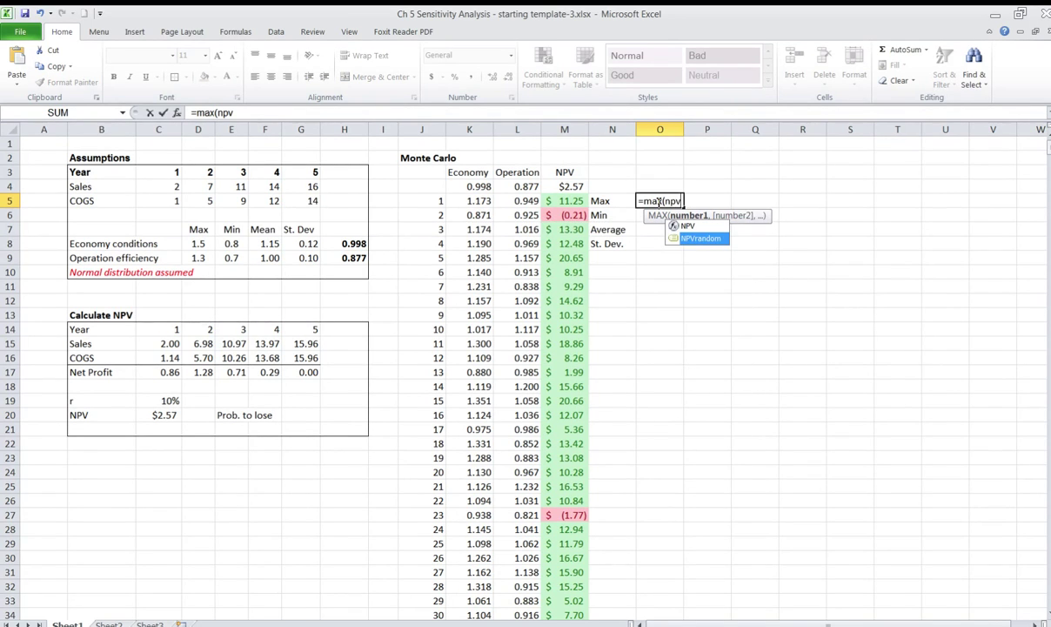
double_click(707, 240)
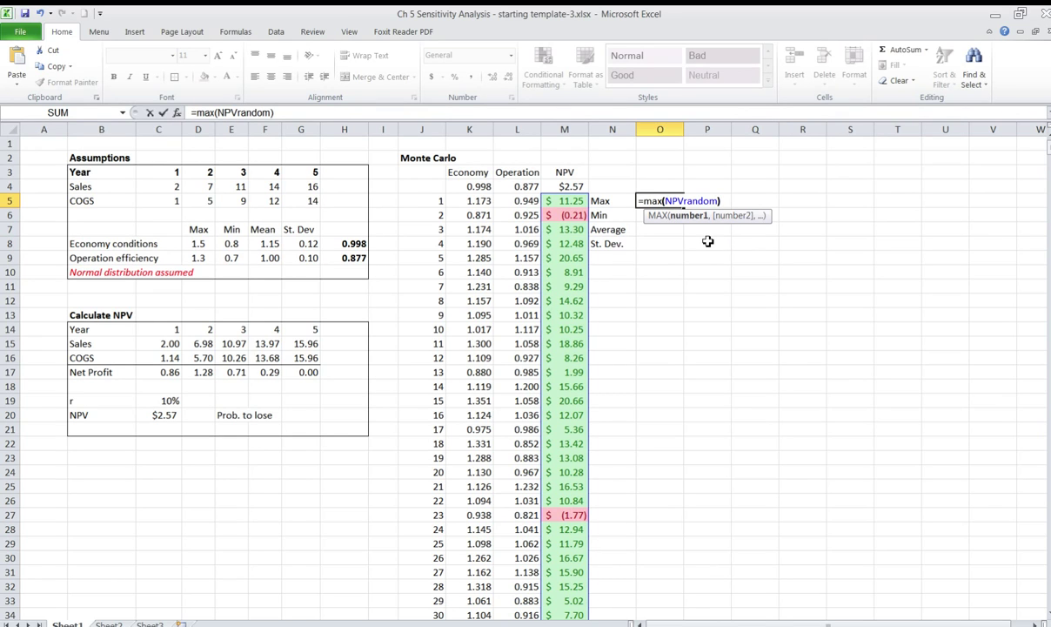
text())
key(Return)
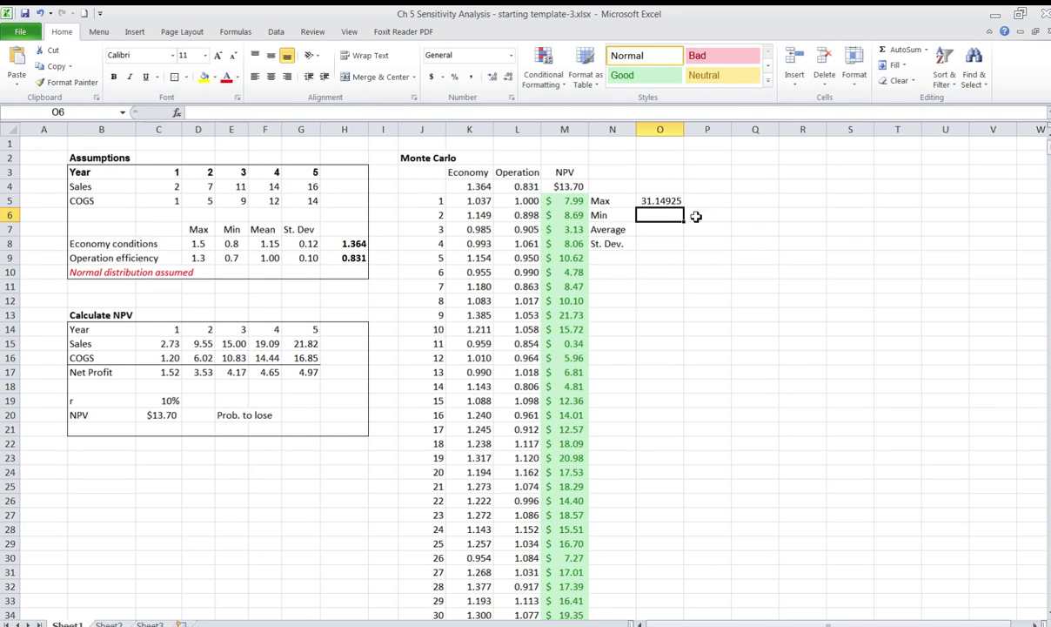
Calculate the minimum simulated NPV in O6 with =MIN(NPVrandom)
text(=)
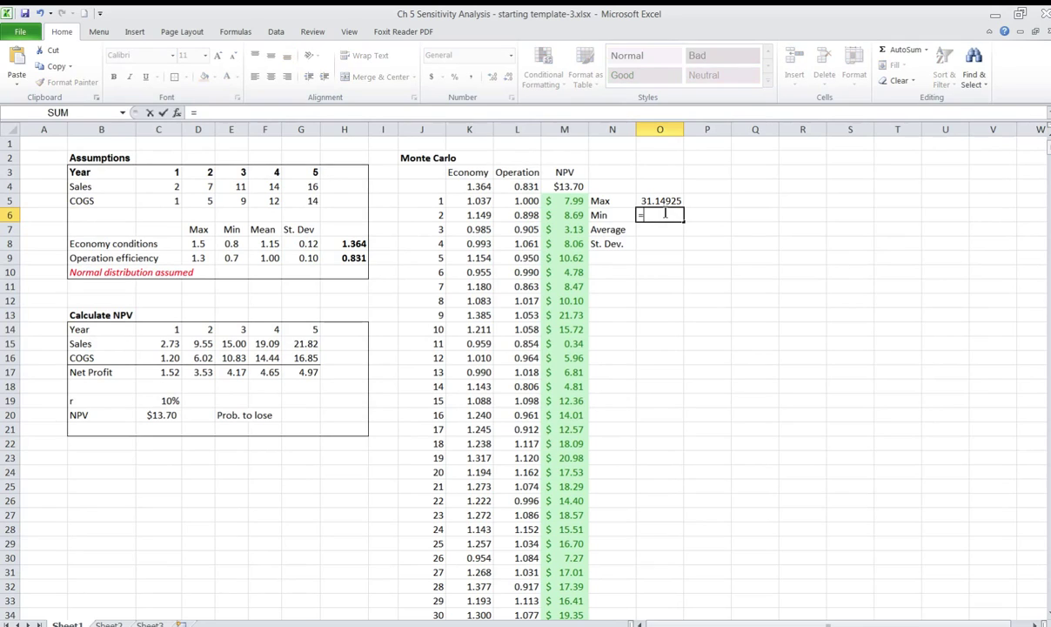
text(mi)
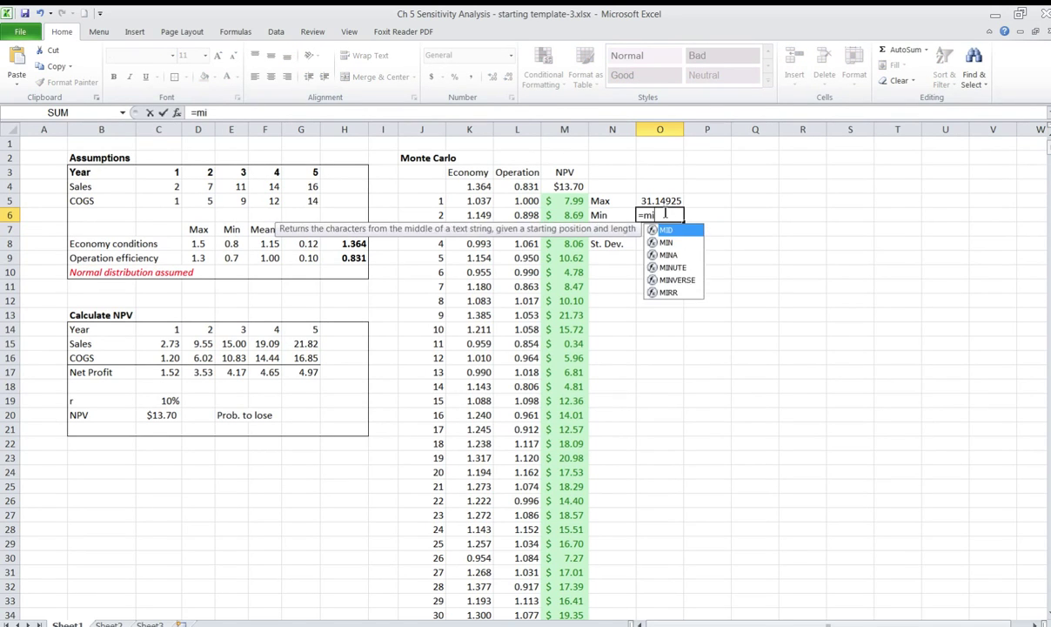
text(n(npv)
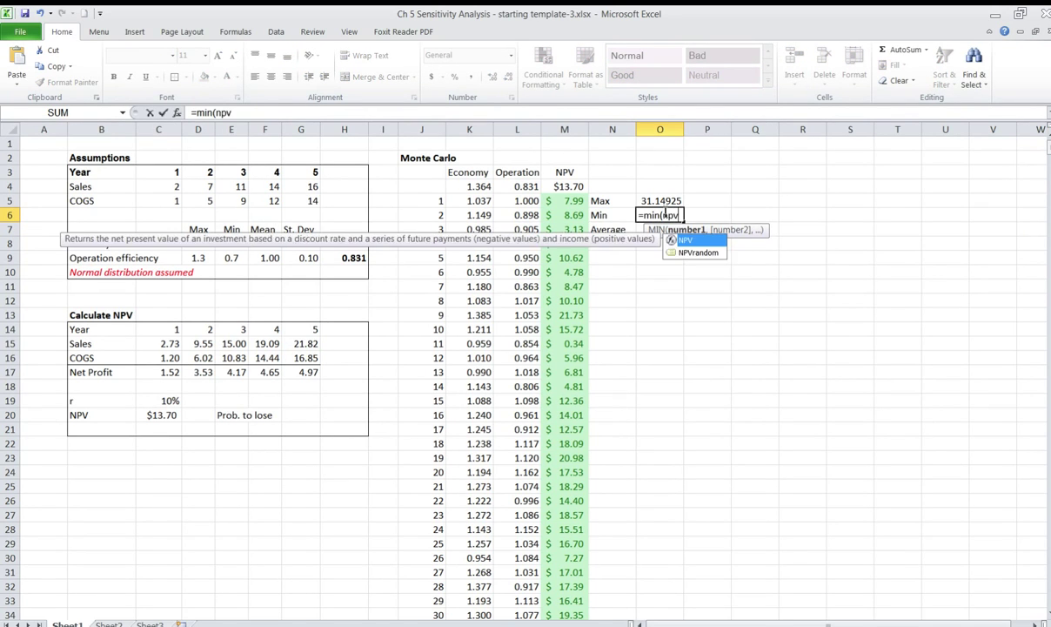
key(Down)
key(Tab)
text())
key(Return)
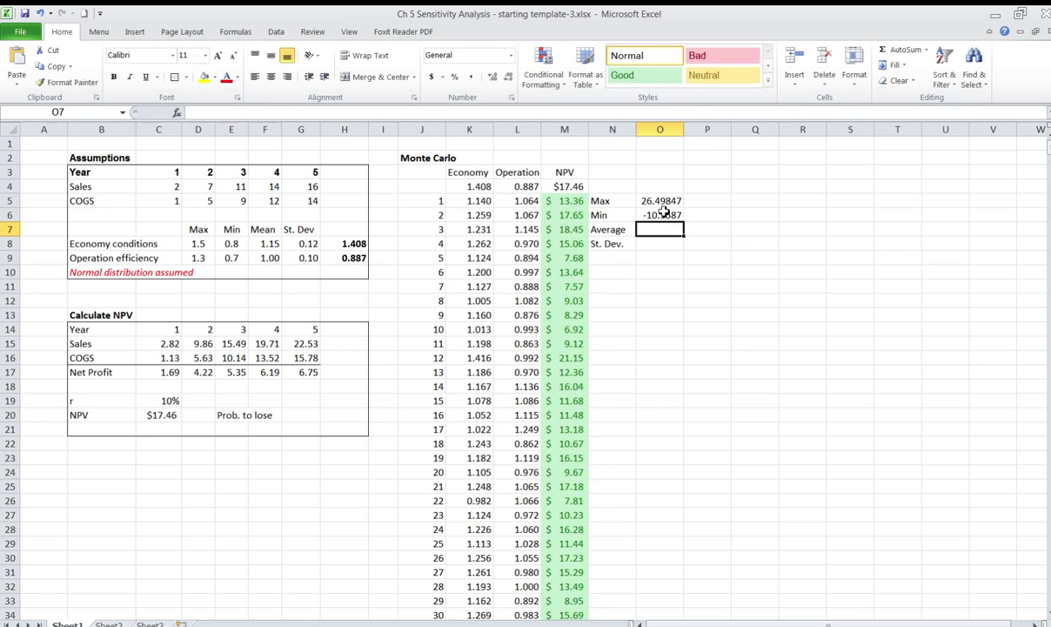
Calculate the average simulated NPV in O7 with =AVERAGE(NPVrandom)
text(=avera)
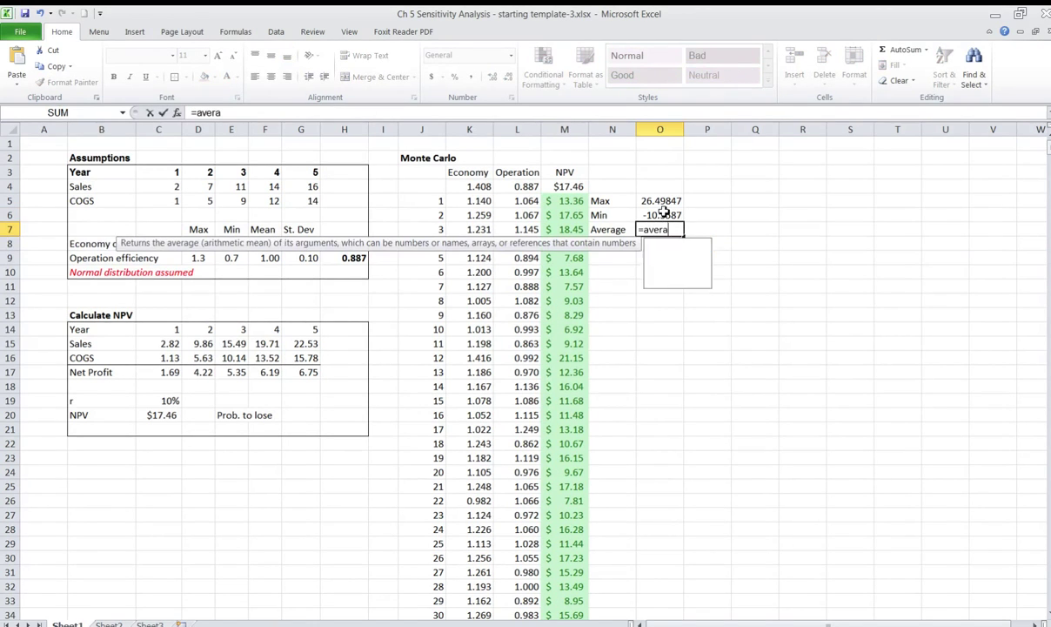
text(ge(npv)
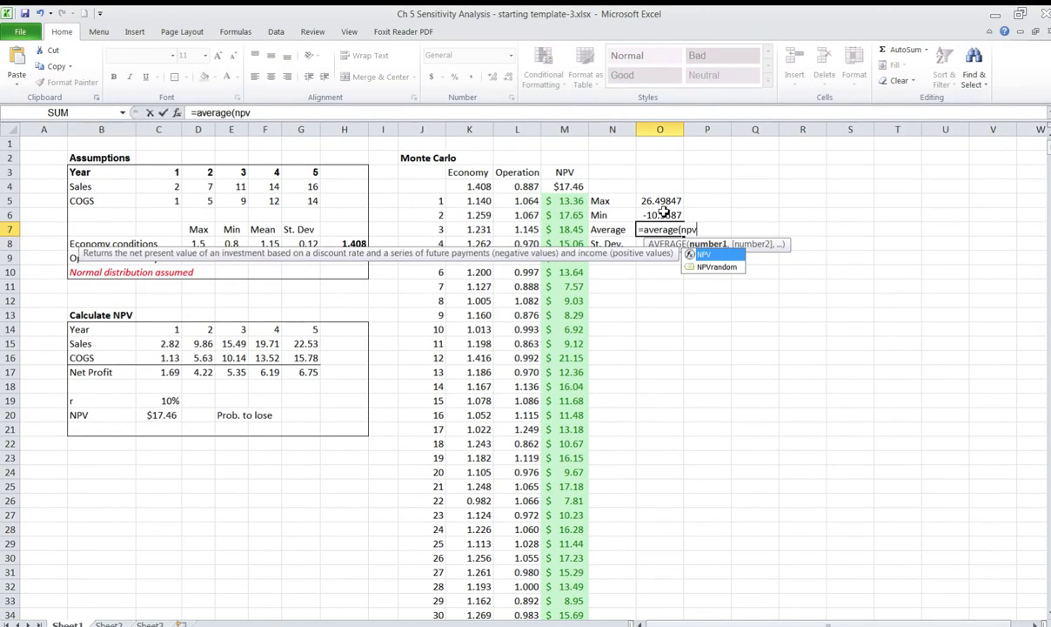
key(Tab)
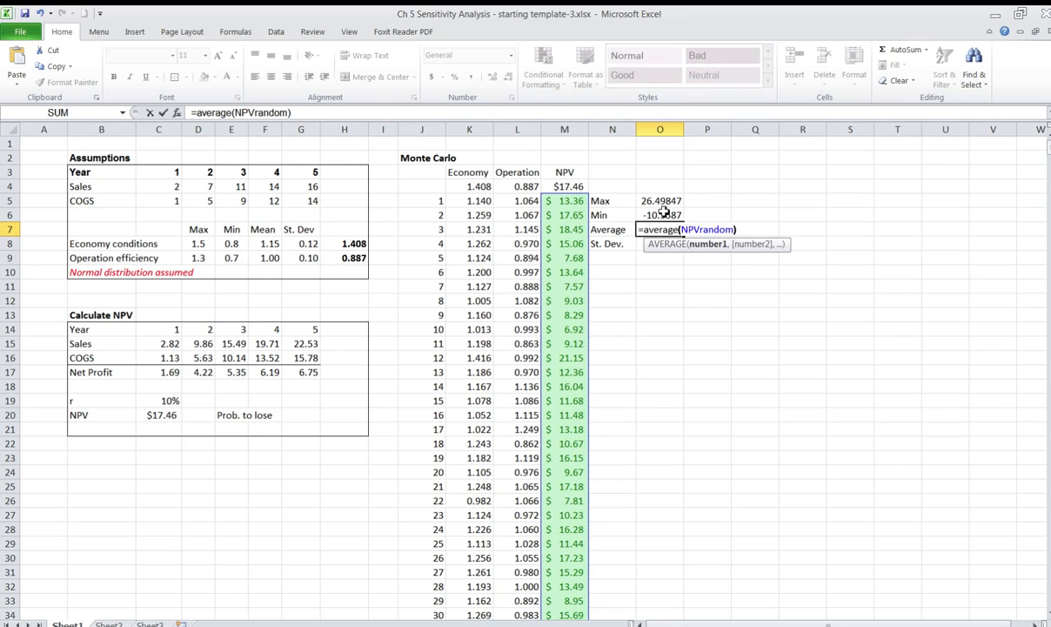
key(Return)
Calculate the standard deviation of the simulated NPVs in O8 with =STDEV(NPVrandom)
text(=sete)
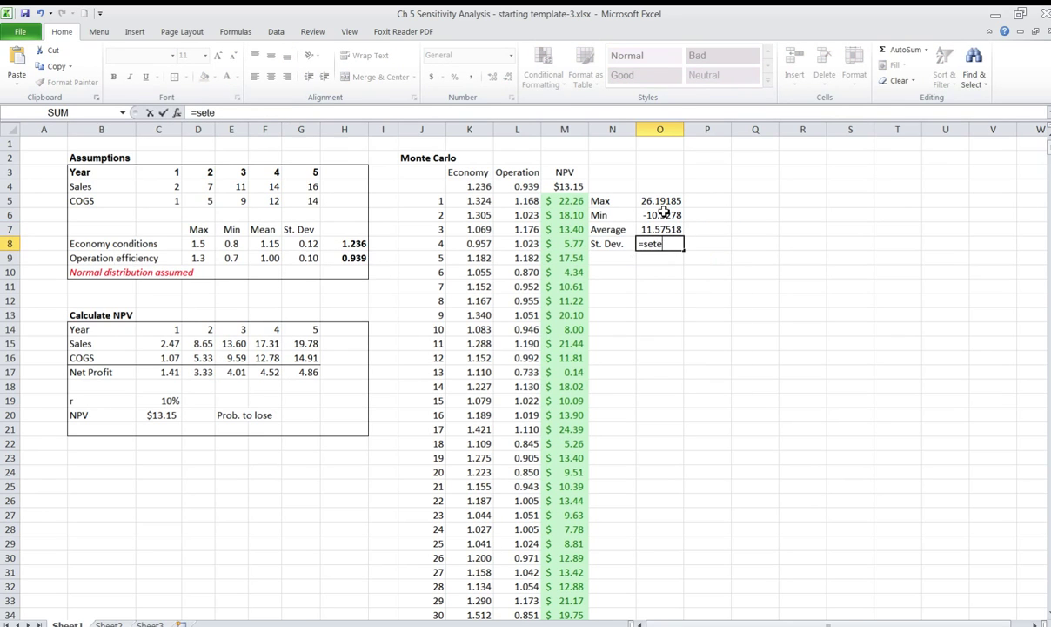
key(BackSpace)
key(BackSpace)
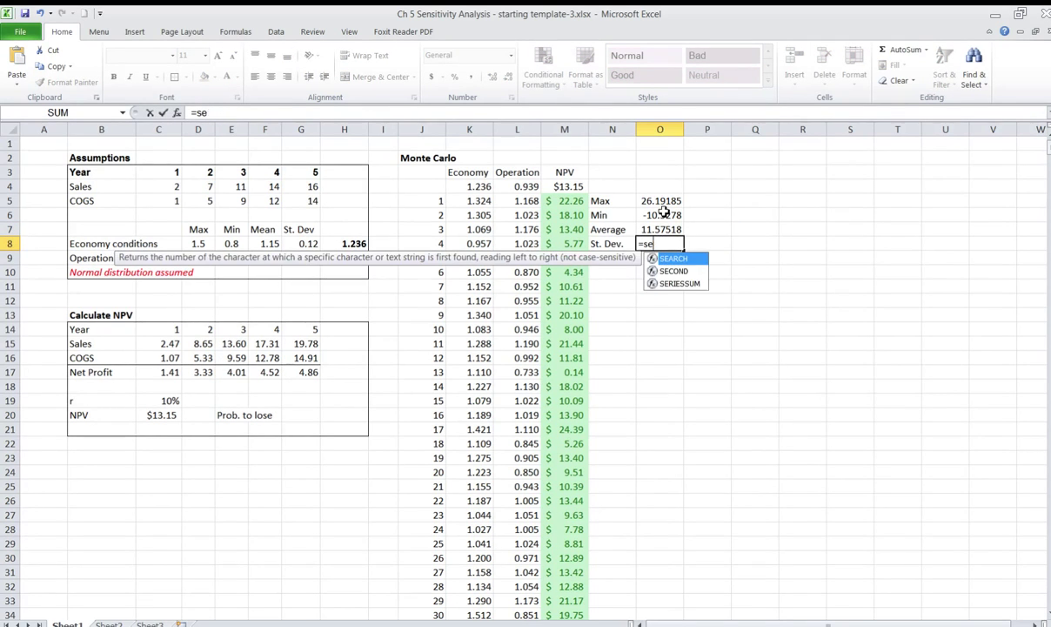
text(tde)
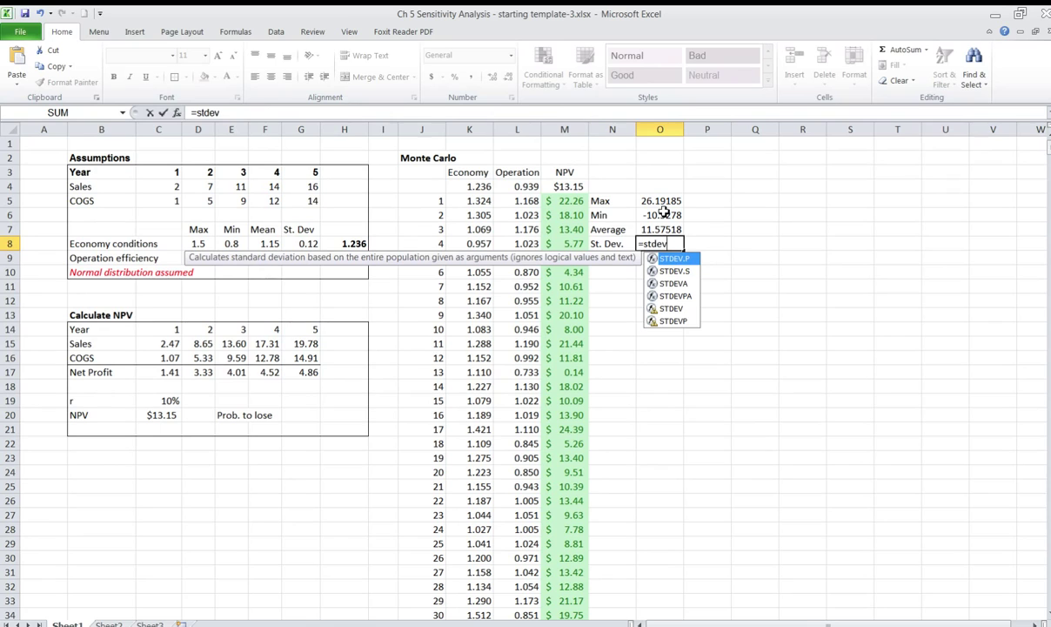
text(v)
key(Down)
key(Down)
key(Down)
key(Down)
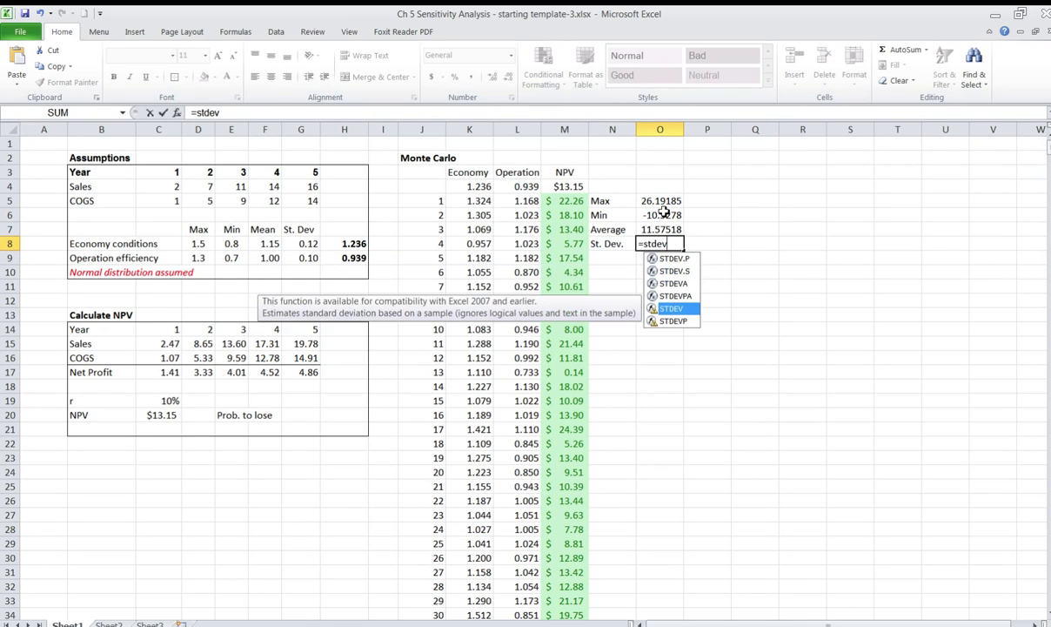
key(Tab)
text(npv)
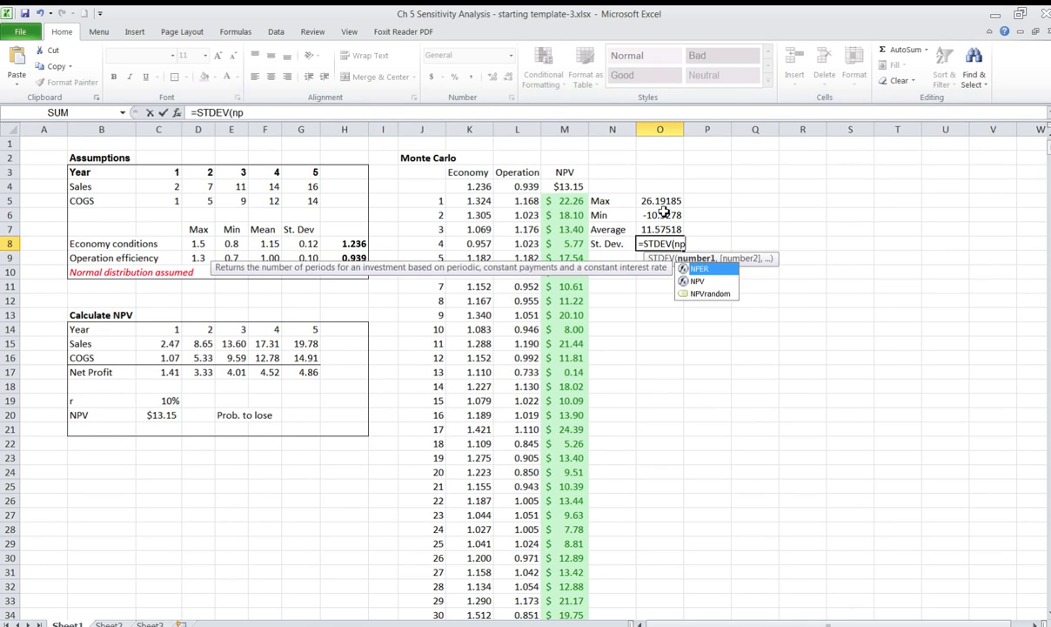
key(Down)
key(Tab)
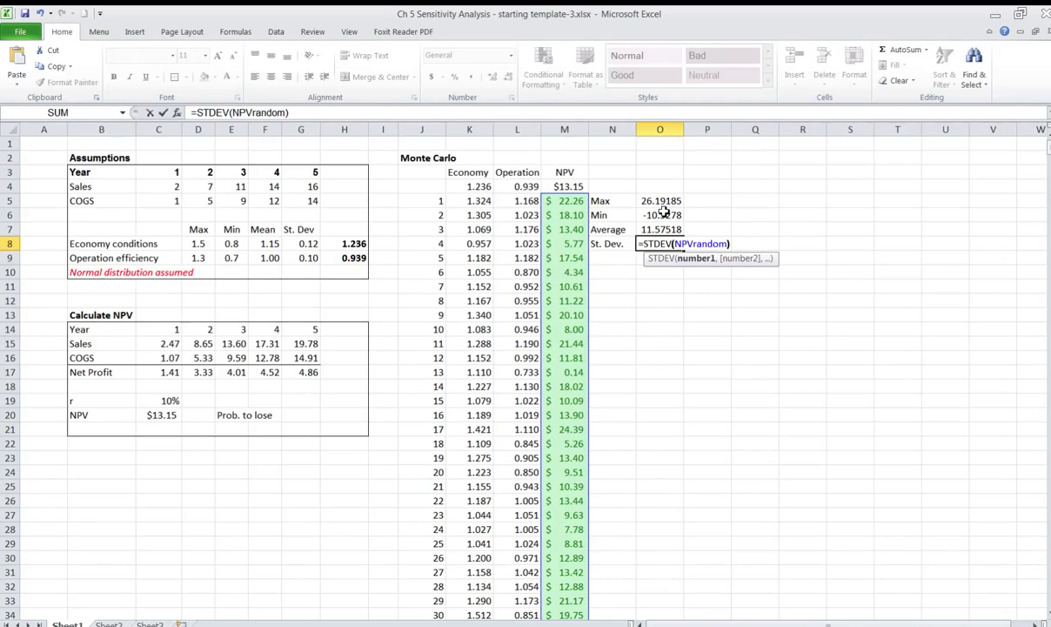
text())
key(Return)
Format O5:O7 in dollar accounting format and reduce the standard deviation in O8 to two decimals
drag(661, 200, 662, 228)
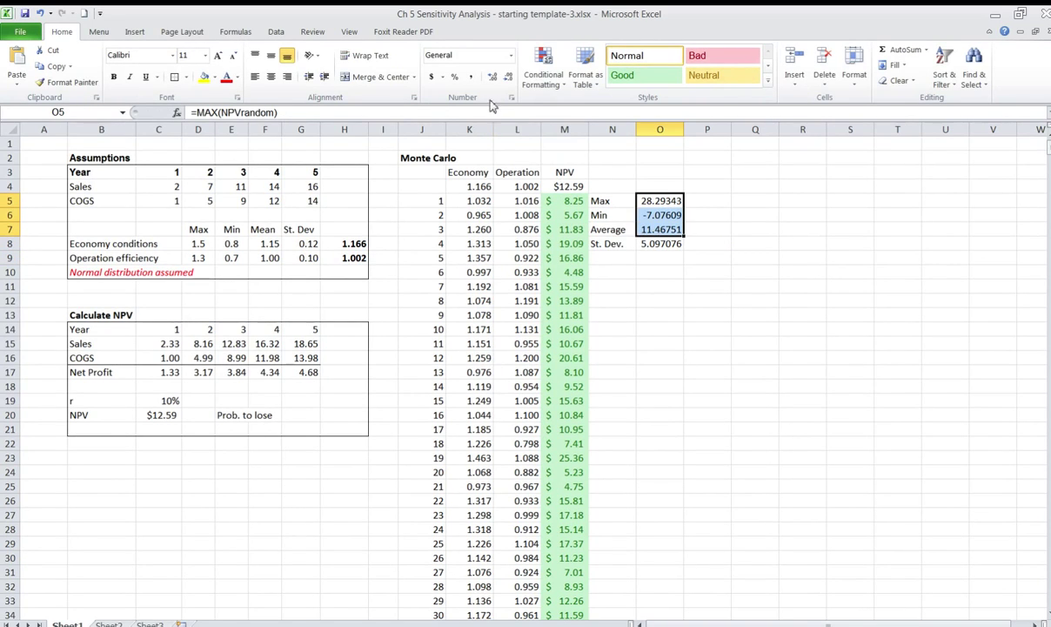
click(431, 77)
click(657, 244)
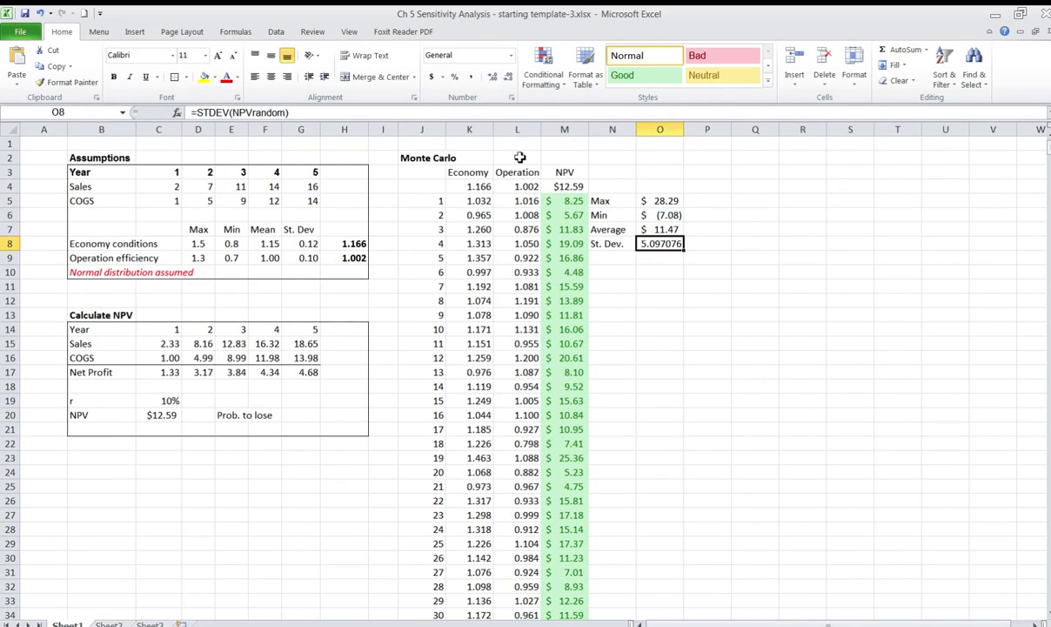
click(509, 77)
click(510, 78)
click(510, 78)
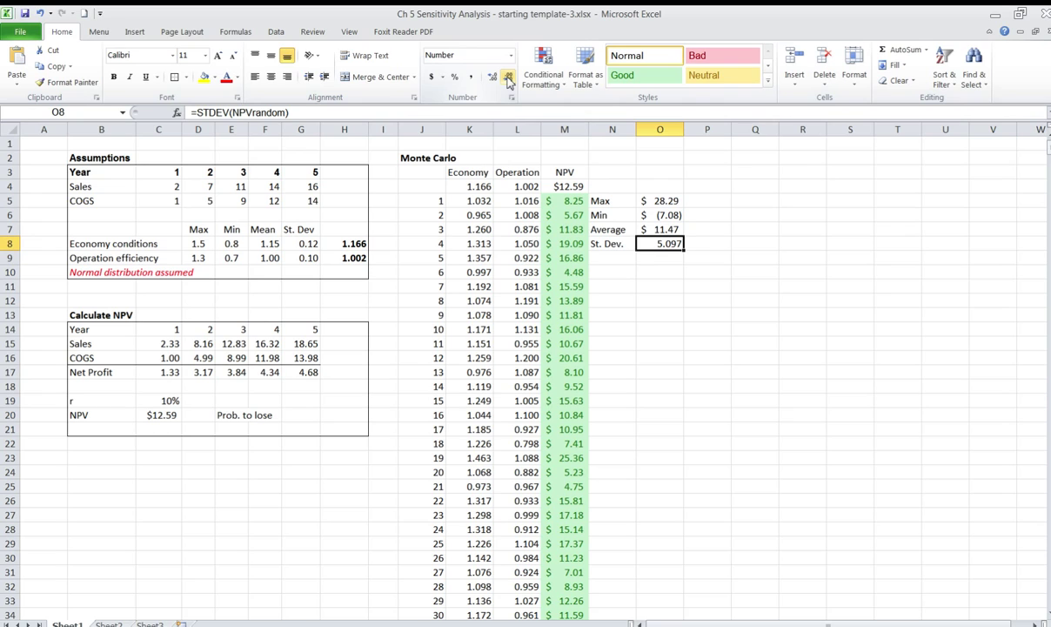
click(509, 78)
click(638, 346)
Recalculate the simulation repeatedly to examine how the maximum, minimum, average and standard deviation vary between runs
click(662, 200)
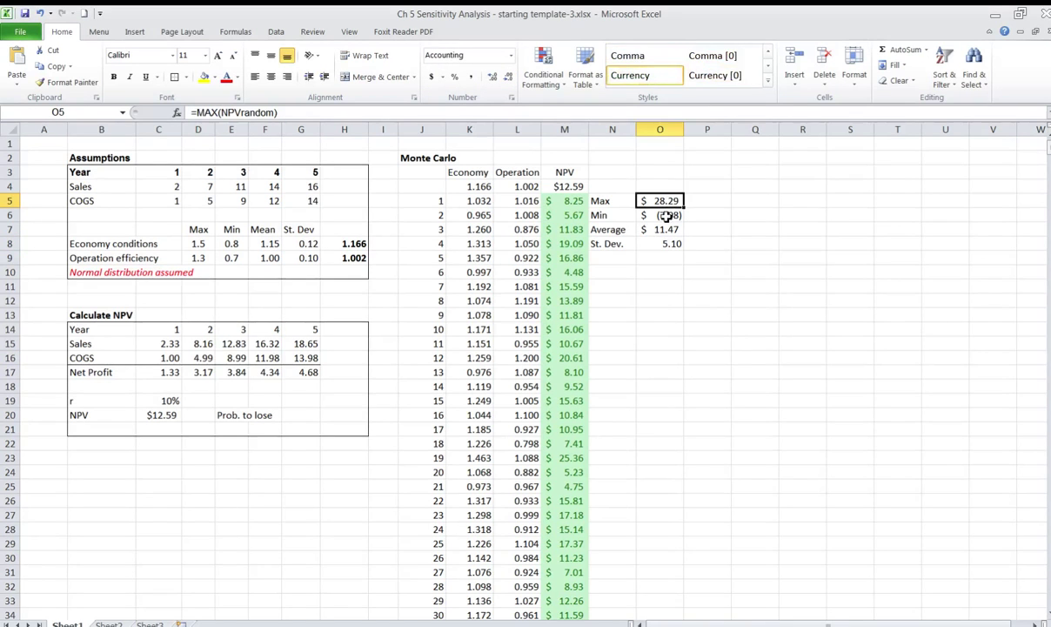
click(662, 228)
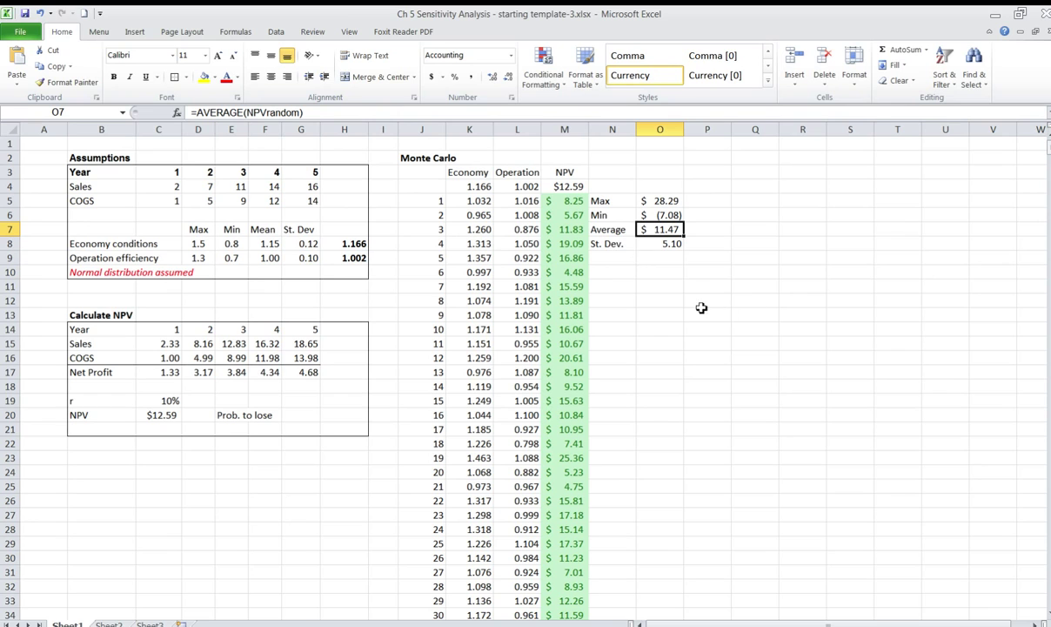
key(F9)
key(F9)
key(F9)
key(F9)
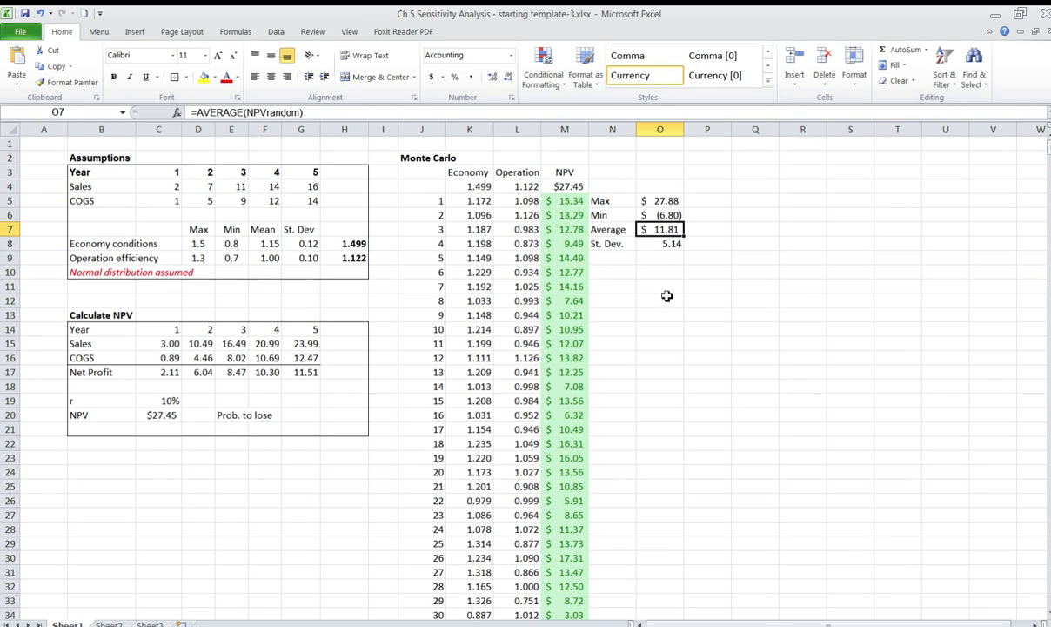
key(F9)
key(F9)
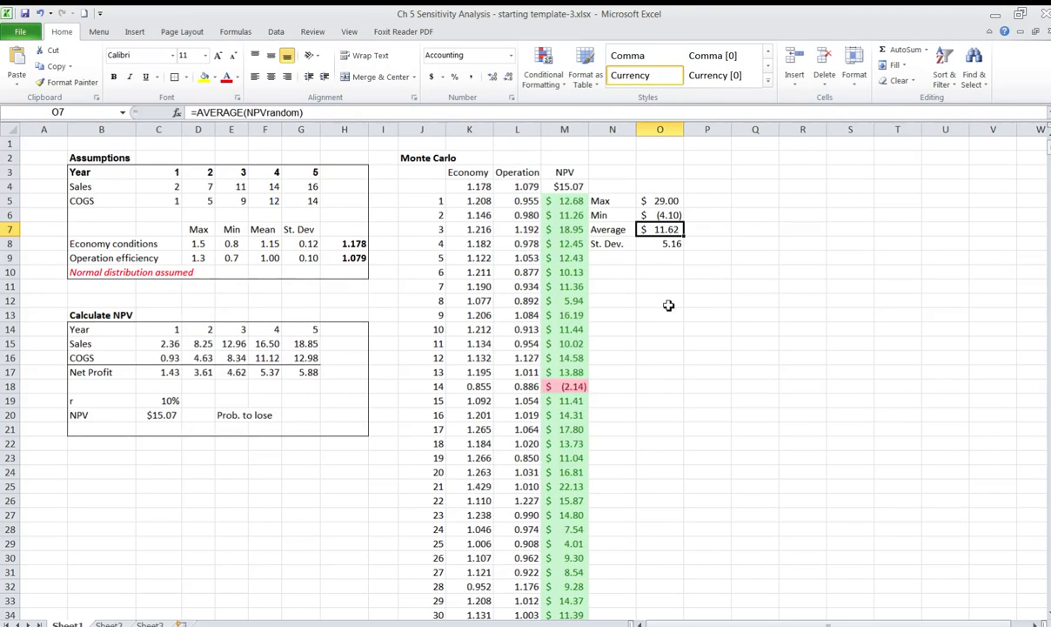
key(F9)
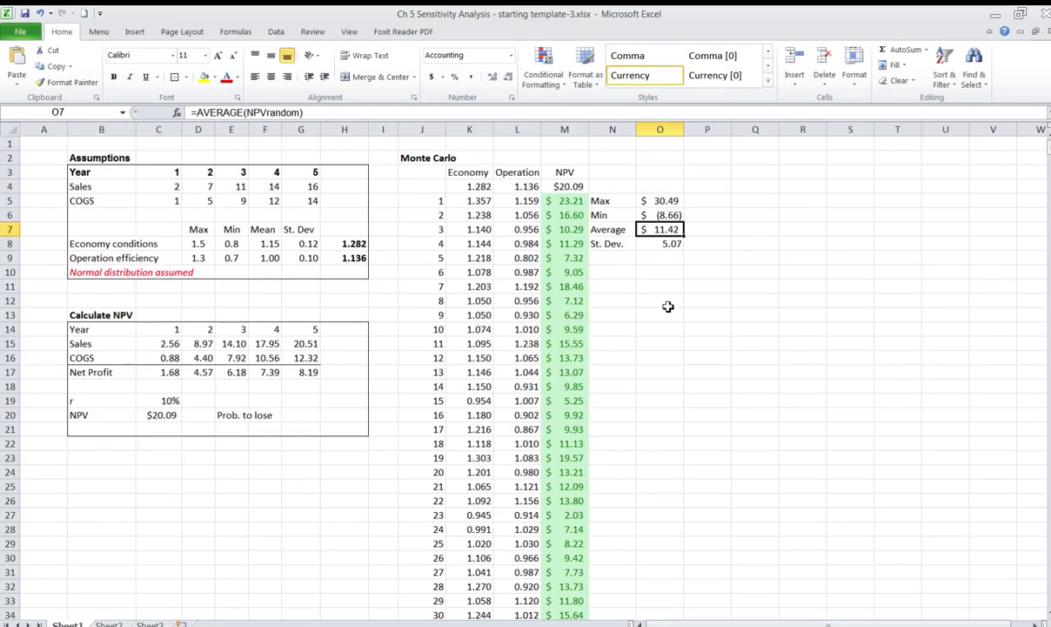
key(F9)
key(F9)
key(F9)
key(F9)
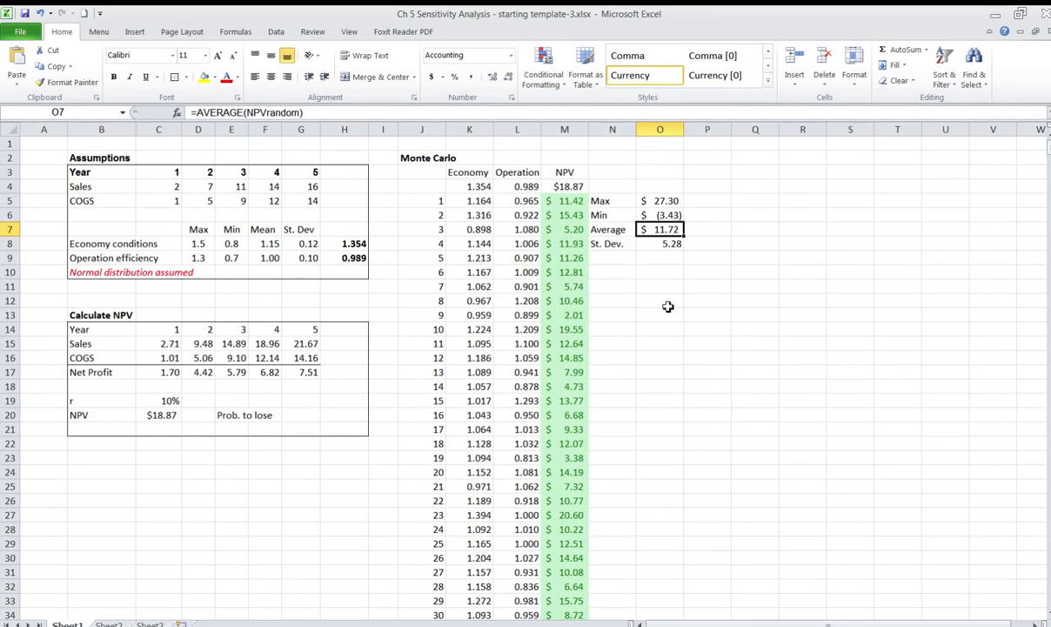
key(F9)
key(F9)
key(F9)
key(F9)
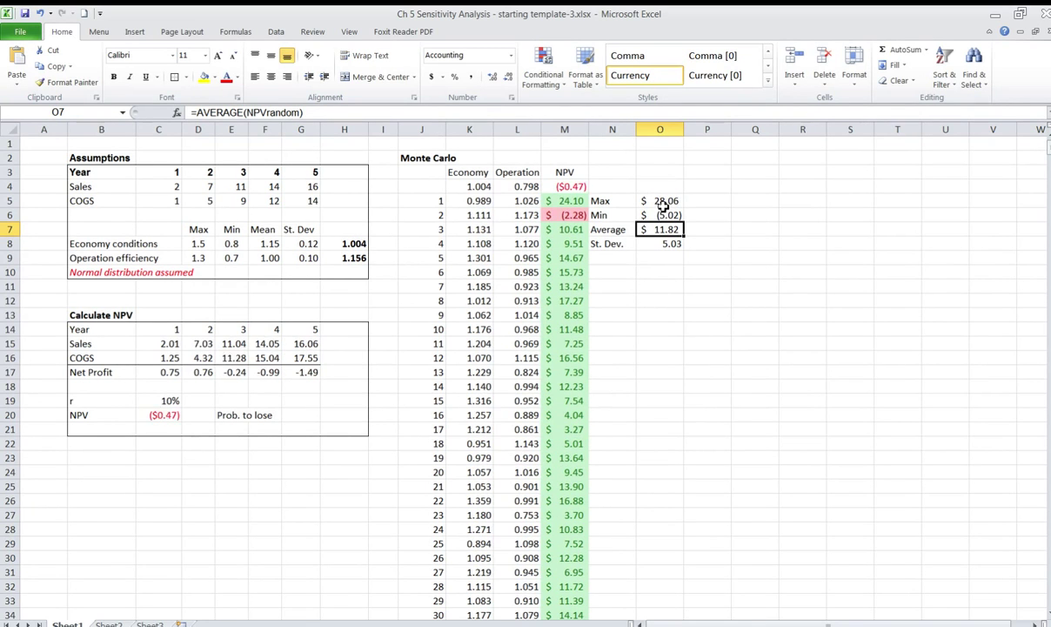
key(F9)
key(F9)
key(F9)
key(F9)
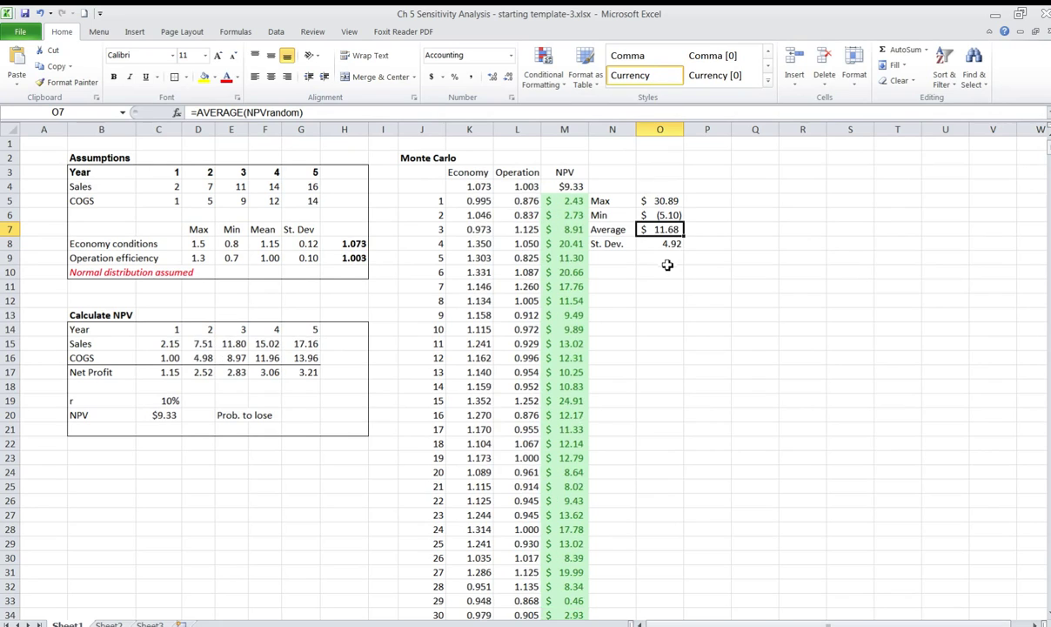
key(F9)
key(F9)
key(F9)
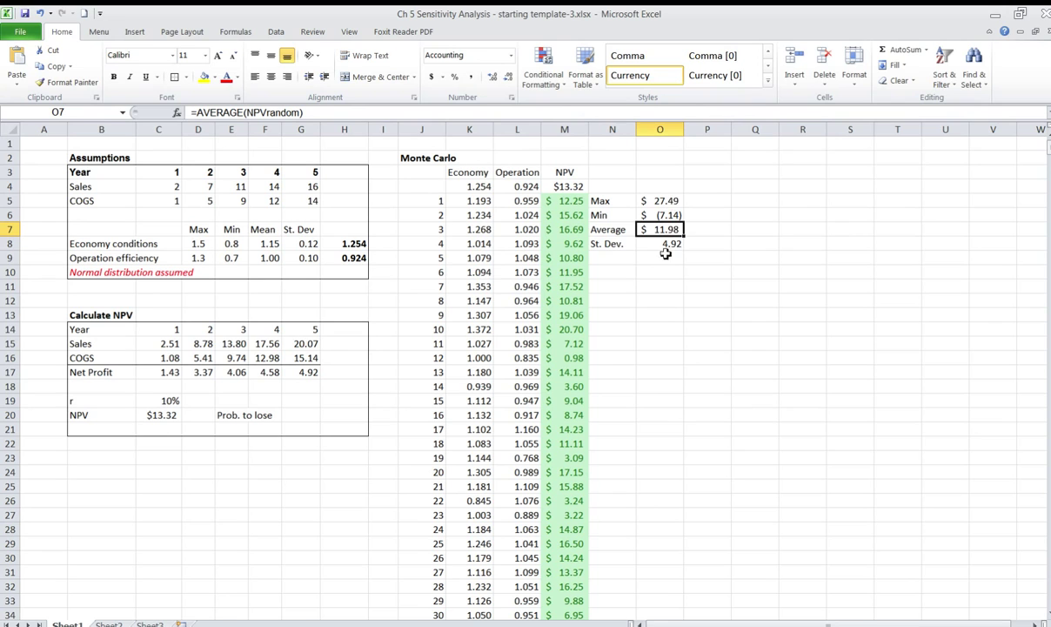
key(F9)
key(F9)
key(F9)
key(F9)
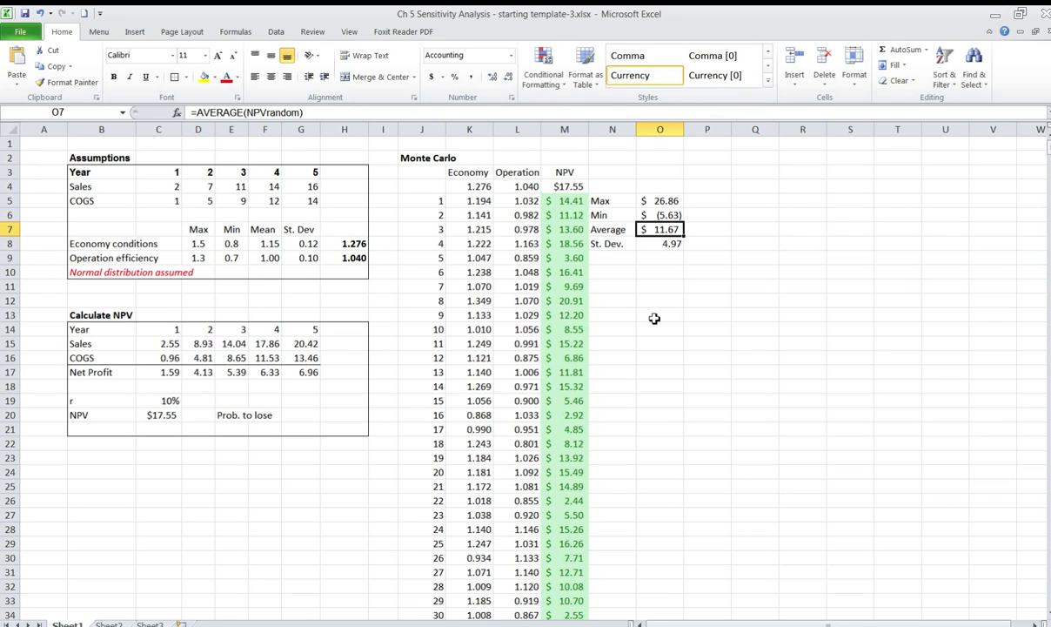
key(F9)
key(F9)
key(F9)
key(F9)
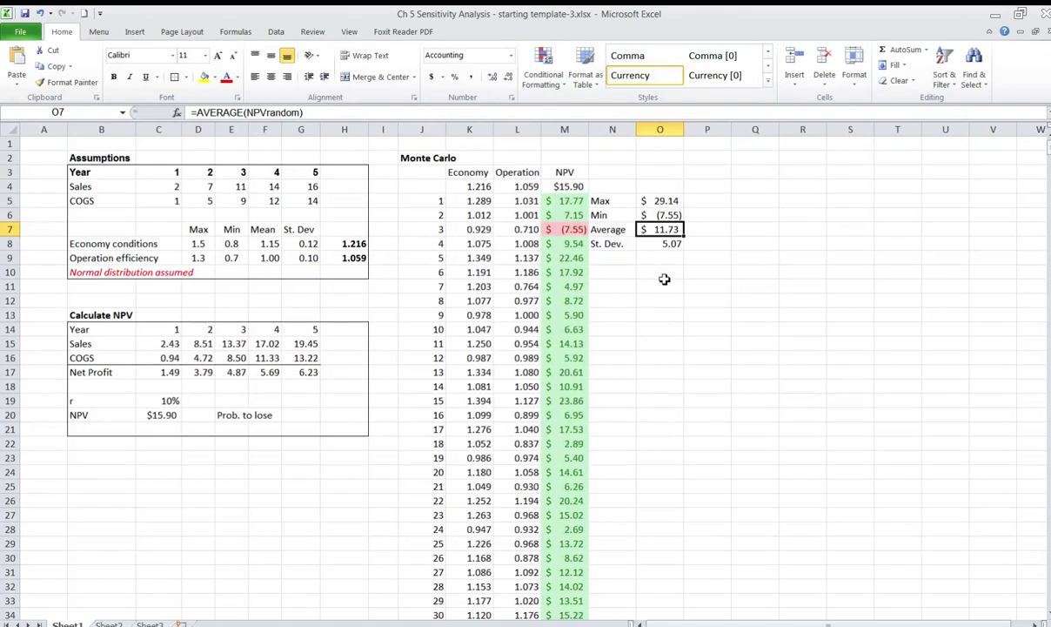
key(F9)
key(F9)
key(F9)
key(F9)
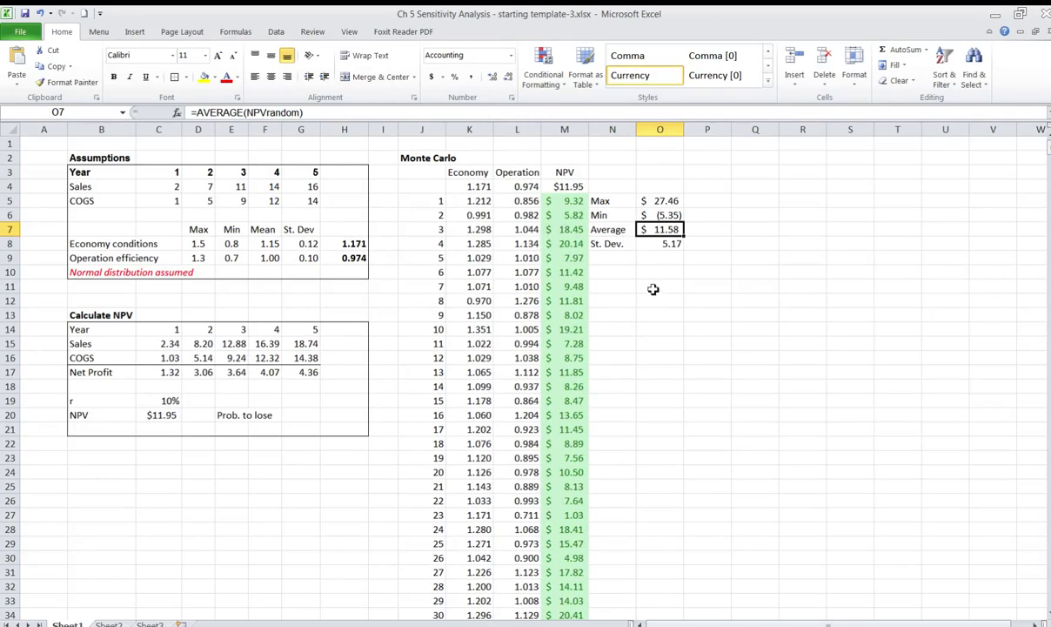
key(F9)
key(F9)
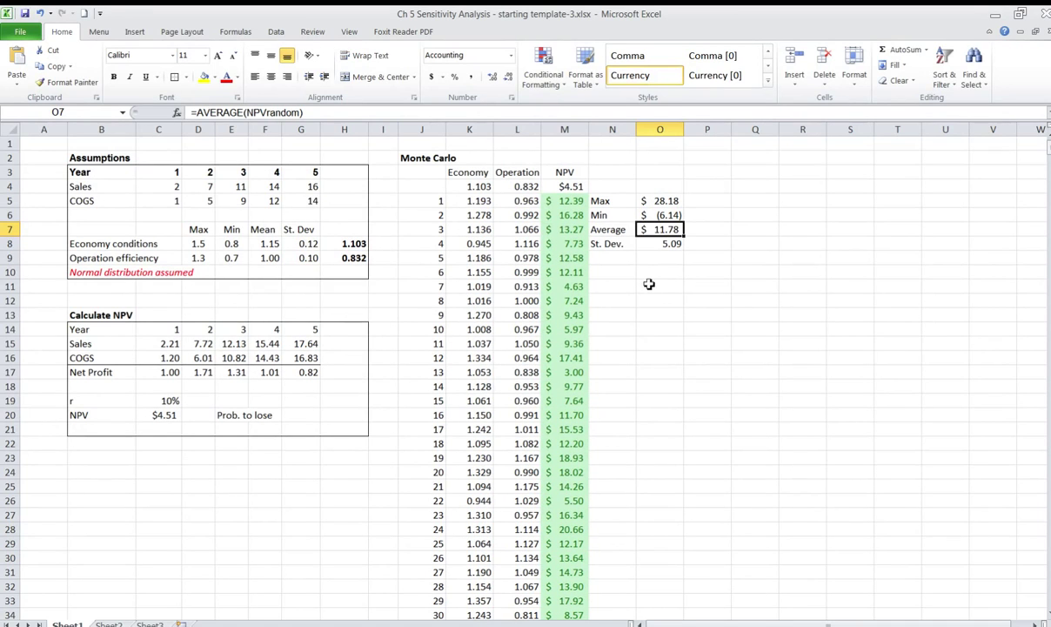
Add an outside border around the summary statistics in N5:O8
drag(599, 201, 641, 246)
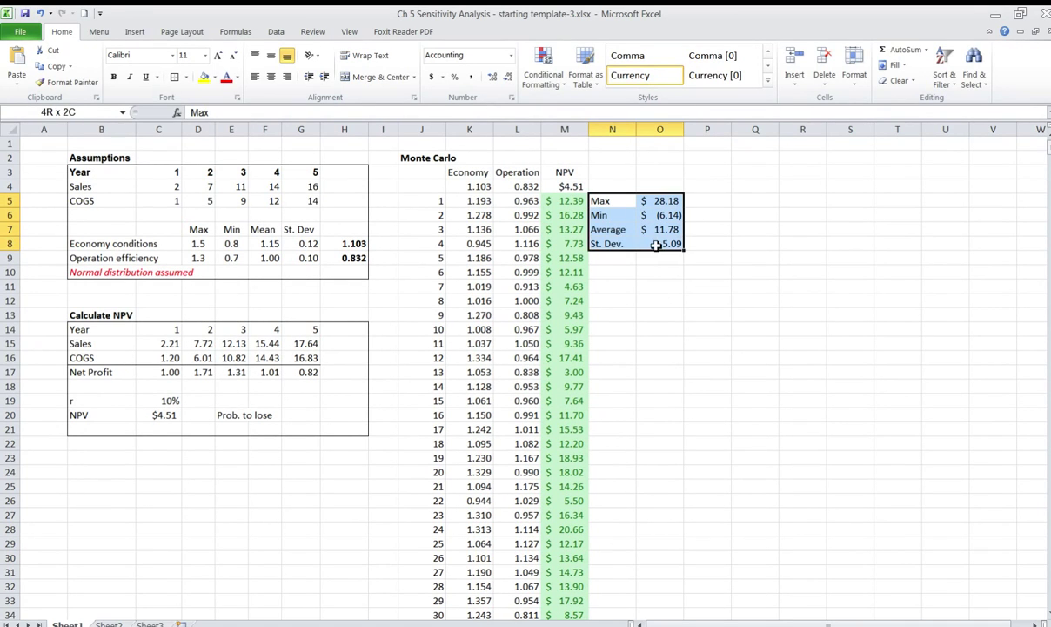
click(175, 78)
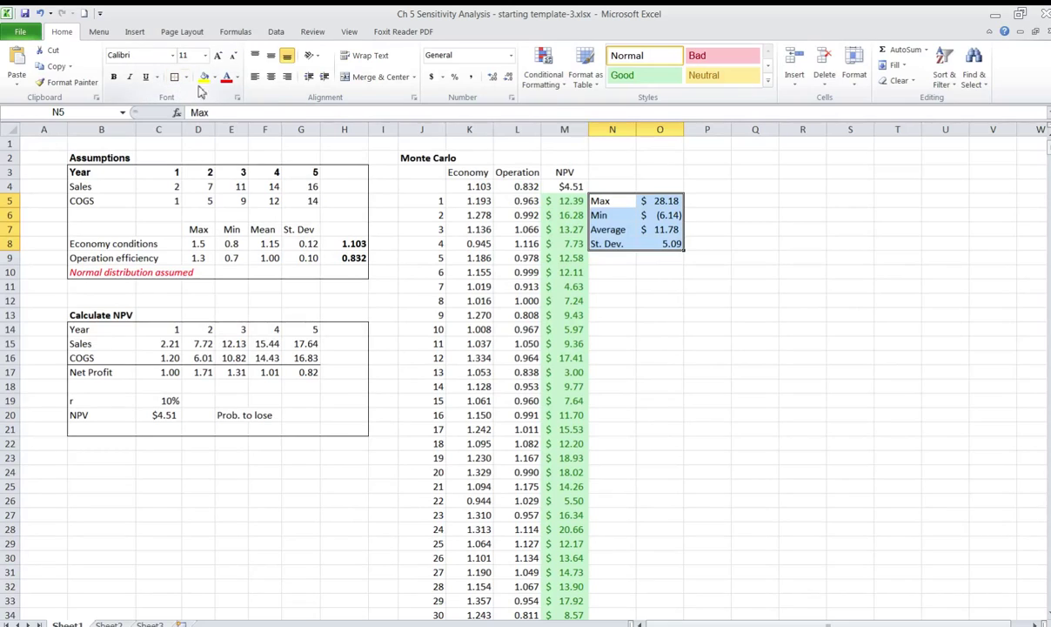
click(659, 343)
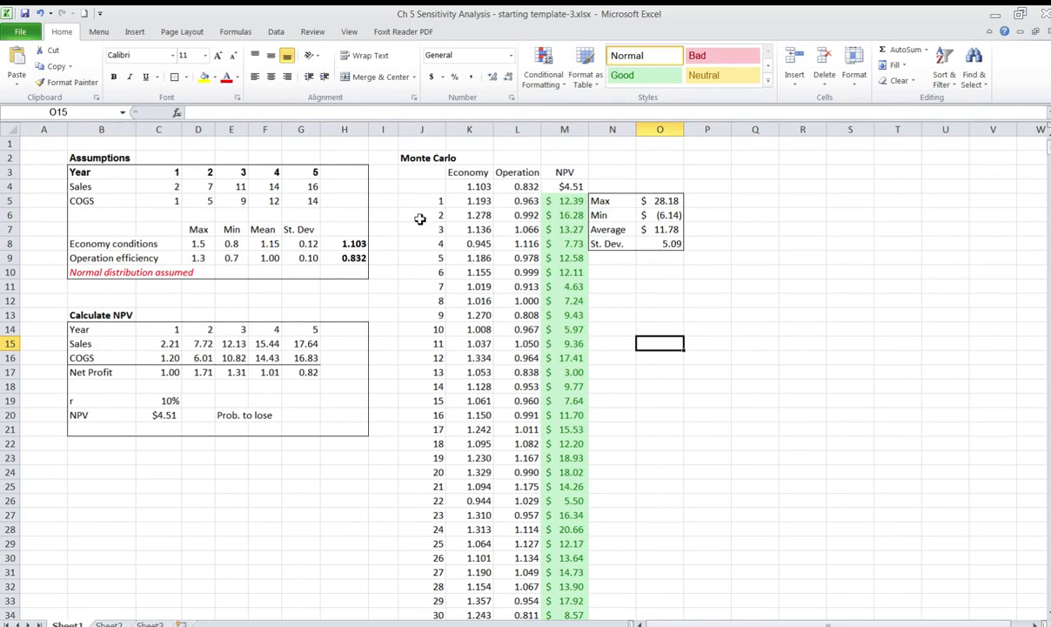
Add an outside border around the whole Monte Carlo table, J3:O1004
click(430, 172)
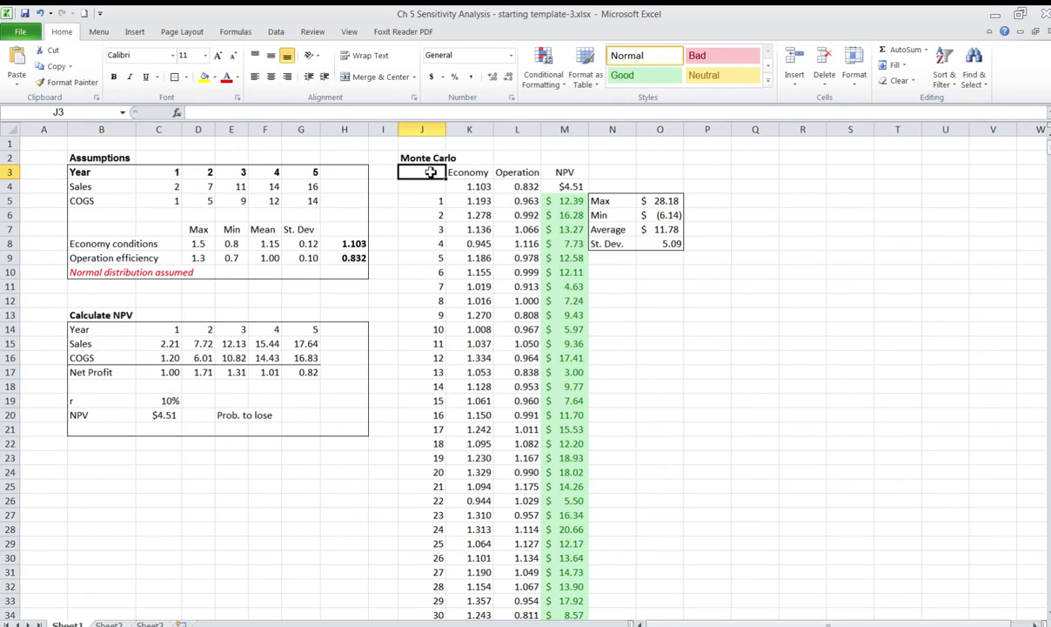
key(shift+Right)
key(shift+Right)
key(shift+Right)
key(shift+Right)
key(shift+Right)
key(shift+Down)
key(shift+Down)
key(shift+Down)
key(shift+Down)
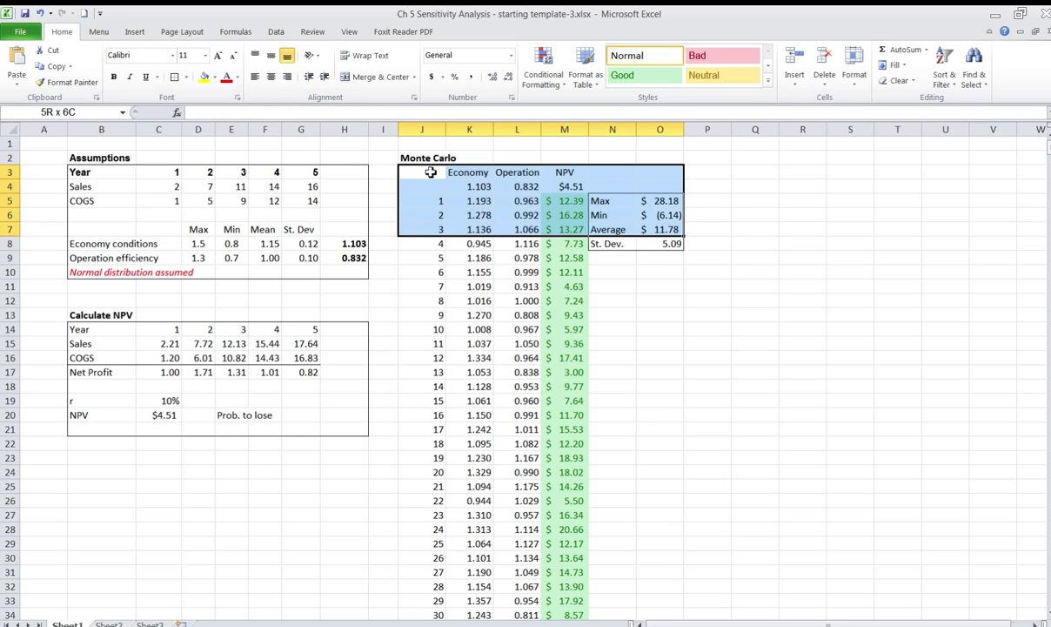
key(ctrl+shift+Down)
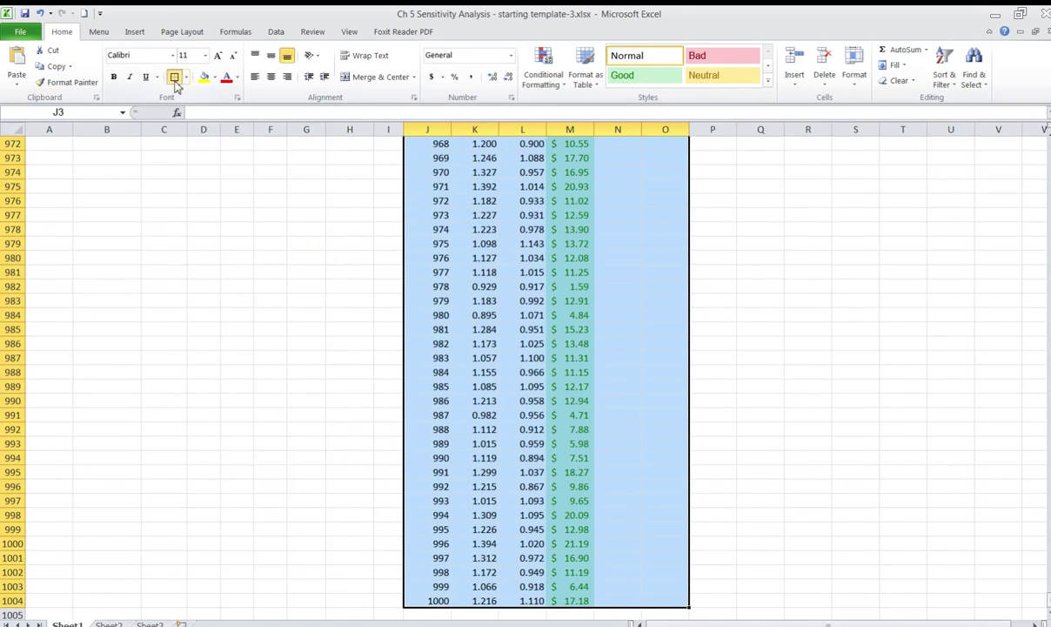
click(174, 77)
key(ctrl+BackSpace)
click(753, 344)
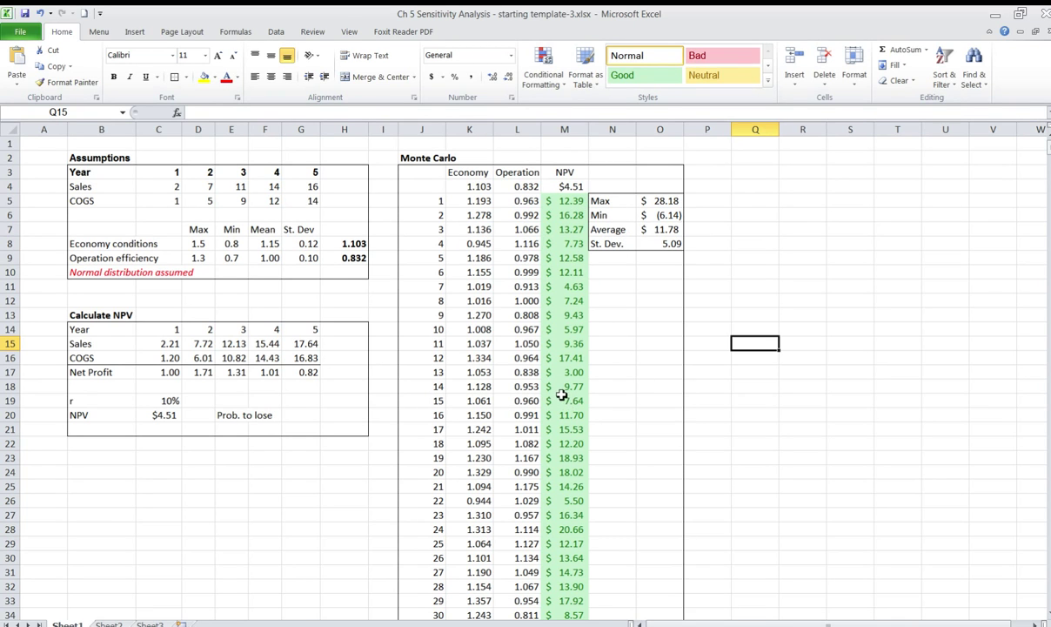
Look through the simulated trials further down the Monte Carlo table while recalculating them to check for negative NPVs
scroll(532, 383, down, 6)
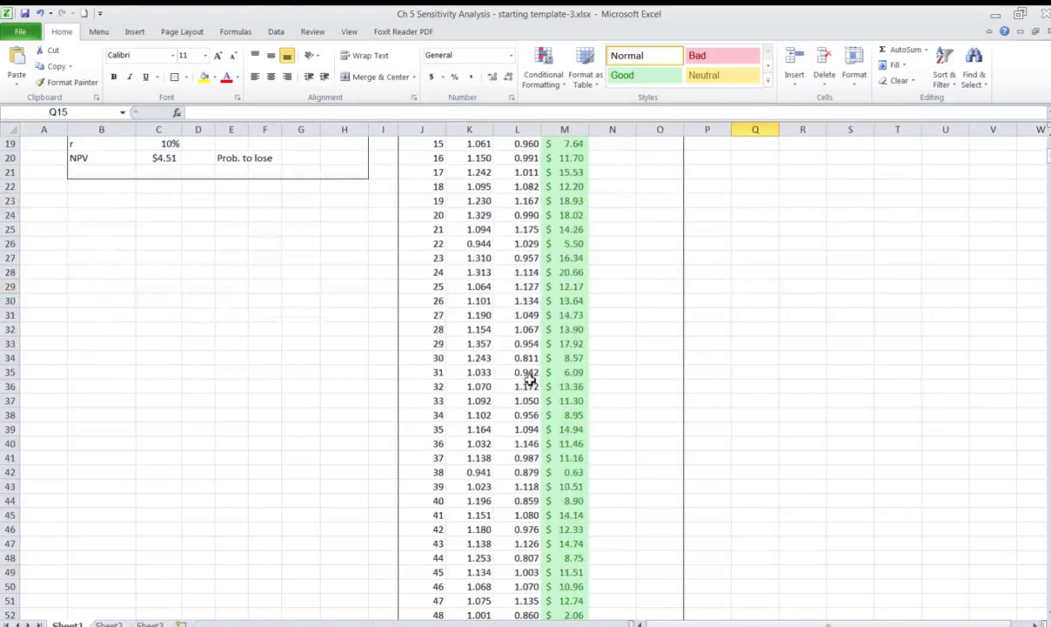
scroll(533, 383, up, 6)
scroll(531, 380, down, 11)
scroll(531, 380, down, 1)
key(F9)
key(F9)
key(F9)
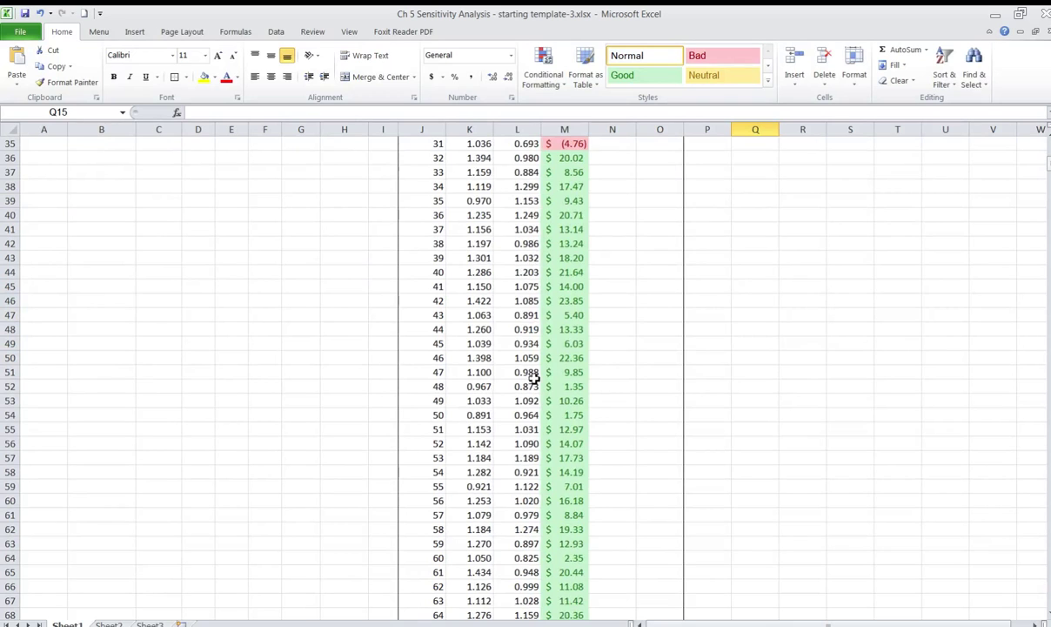
key(F9)
key(F9)
key(F9)
key(F9)
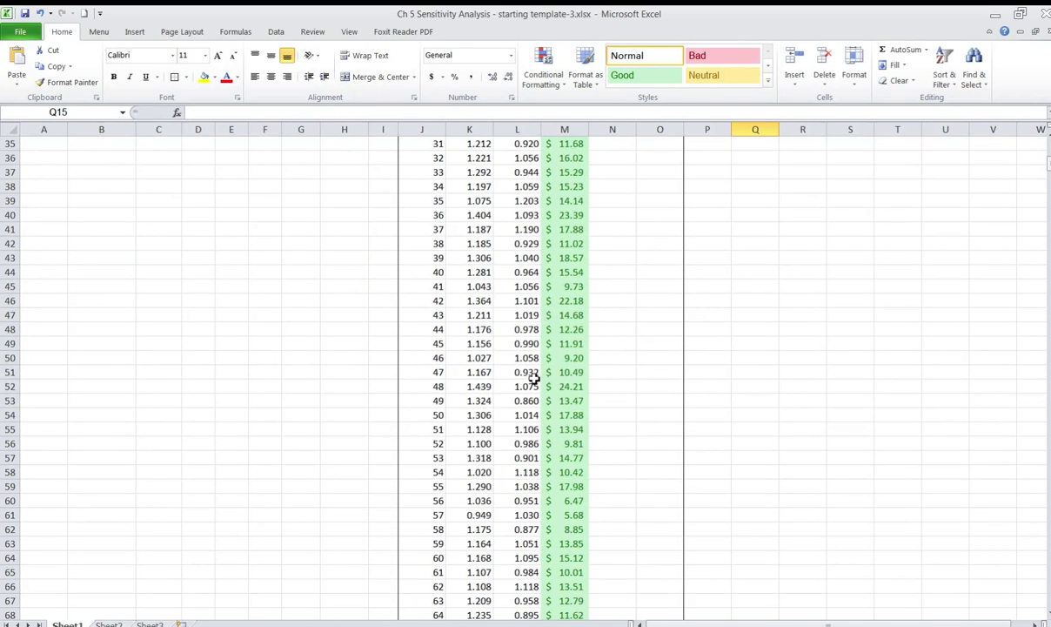
Recalculate the simulation several more times while moving back up the Monte Carlo table to spot trials with negative NPVs
key(F9)
scroll(636, 401, up, 7)
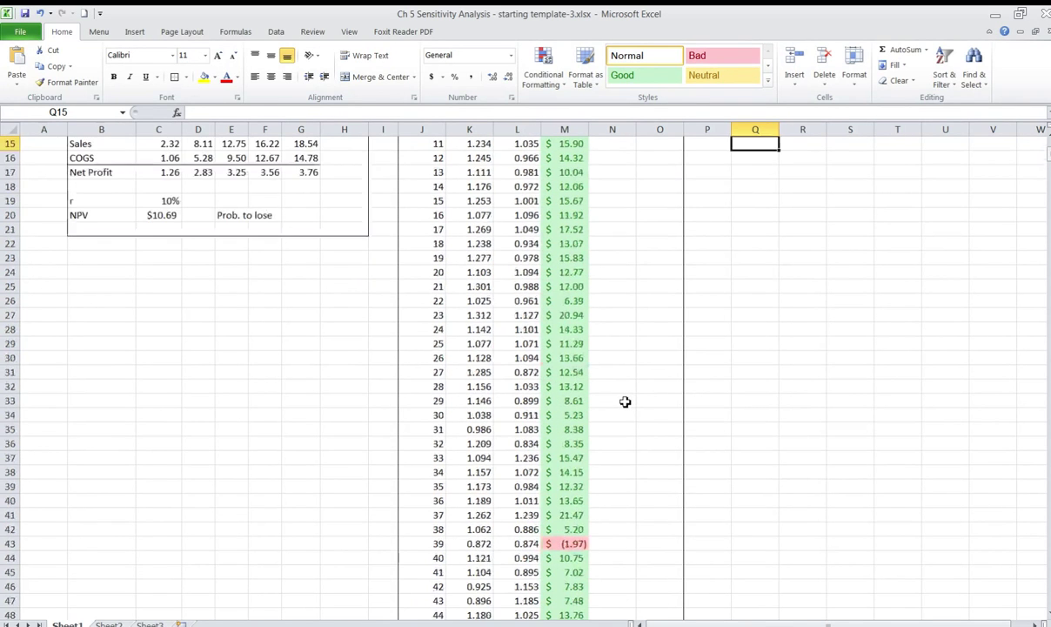
key(F9)
key(F9)
key(F9)
key(F9)
key(F9)
key(F9)
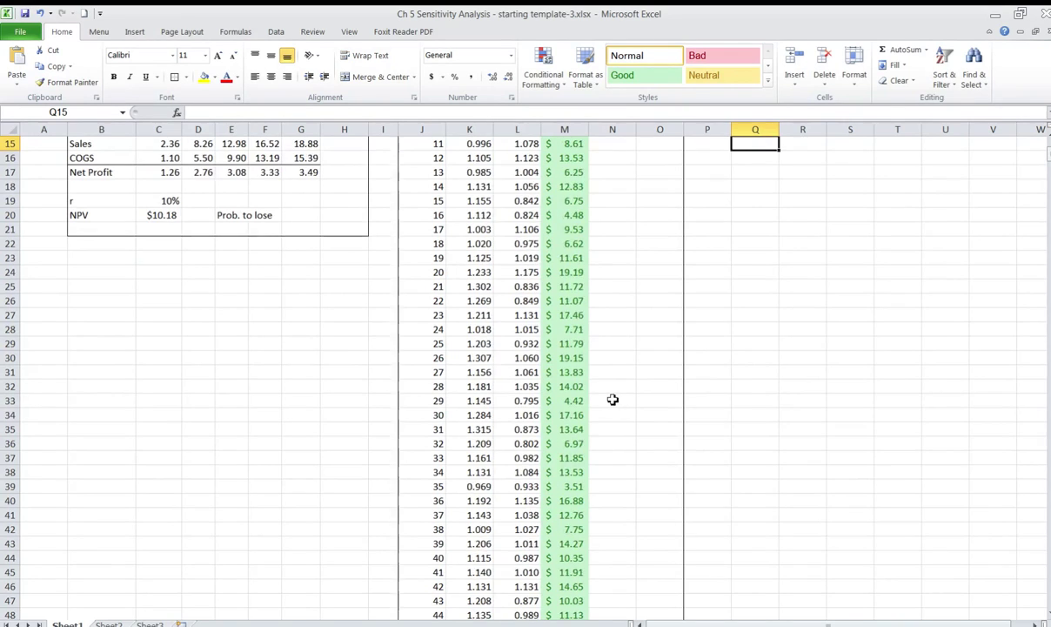
scroll(626, 384, up, 3)
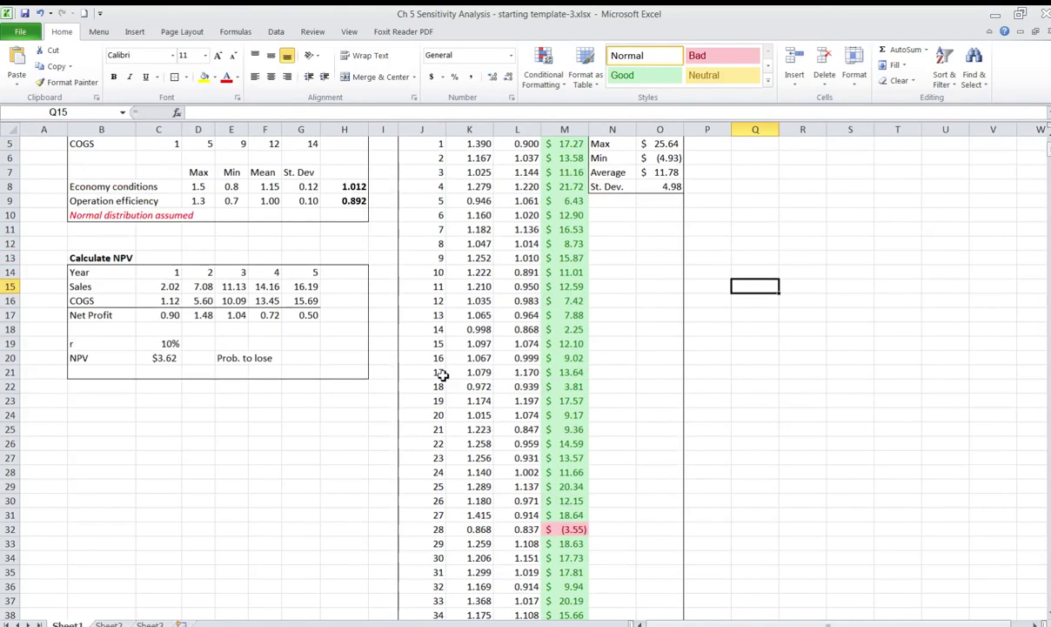
Calculate the probability to lose in G20 with the formula =COUNTIF(NPVrandom,"<0")/COUNT(NPVrandom)
click(304, 357)
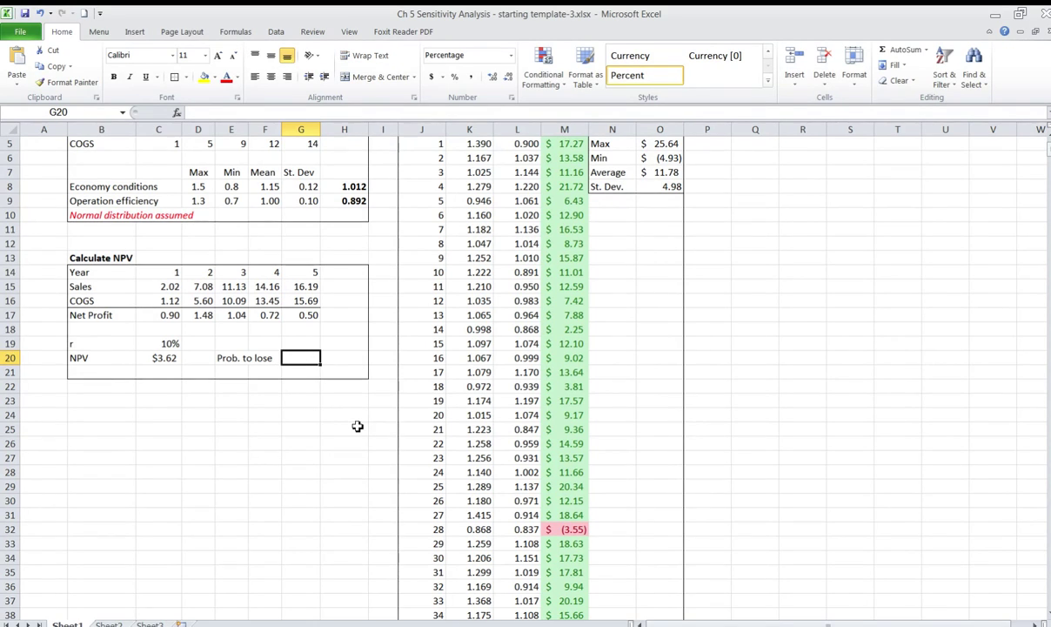
text(=)
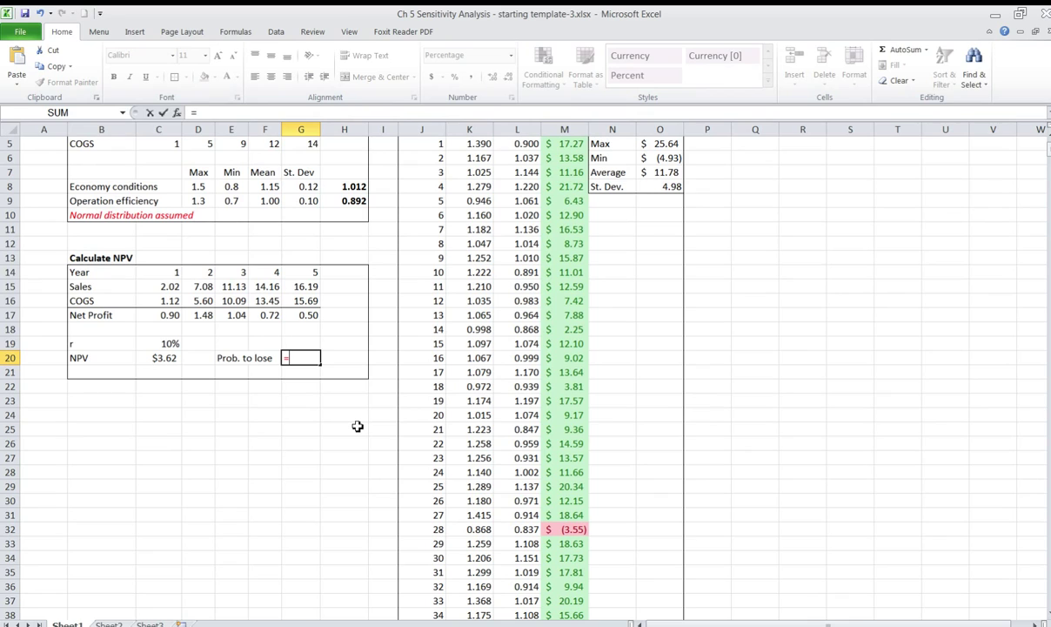
text(count)
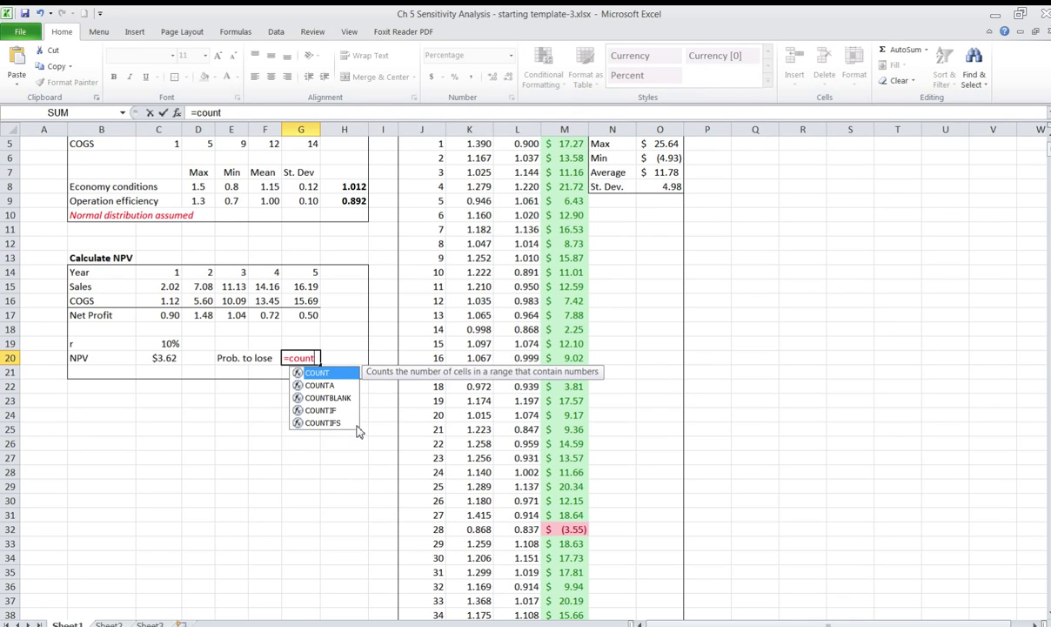
text(if()
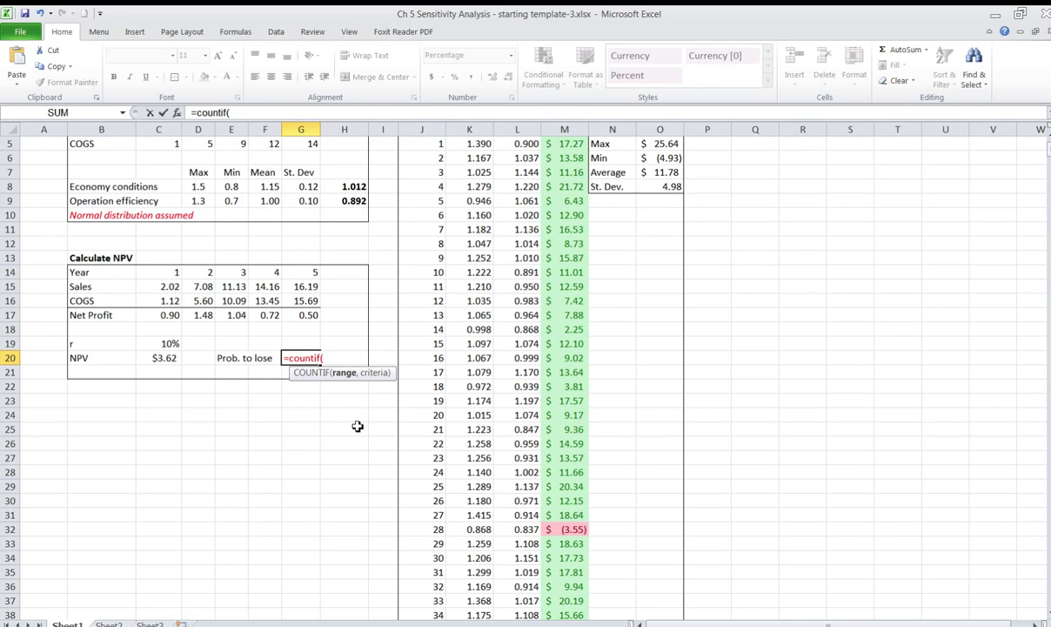
text(npv)
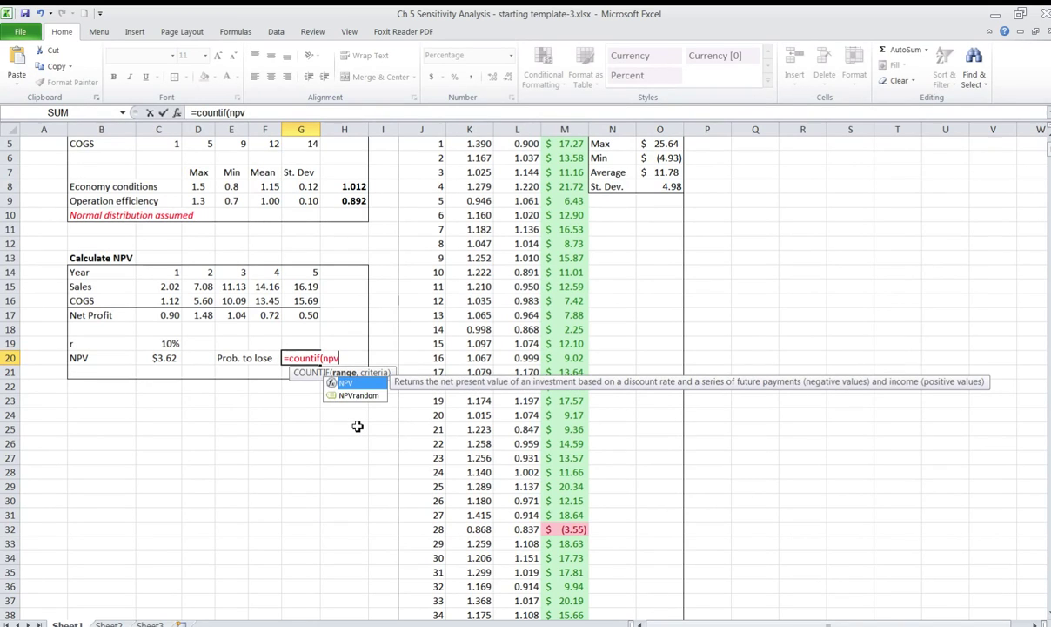
key(Down)
key(Tab)
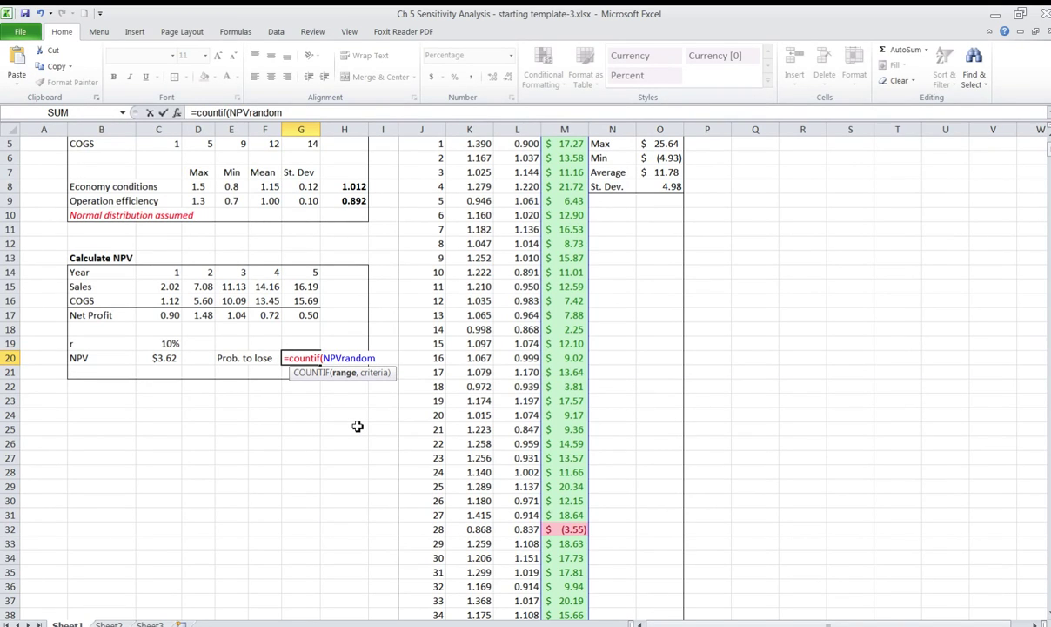
text(,"<0")/)
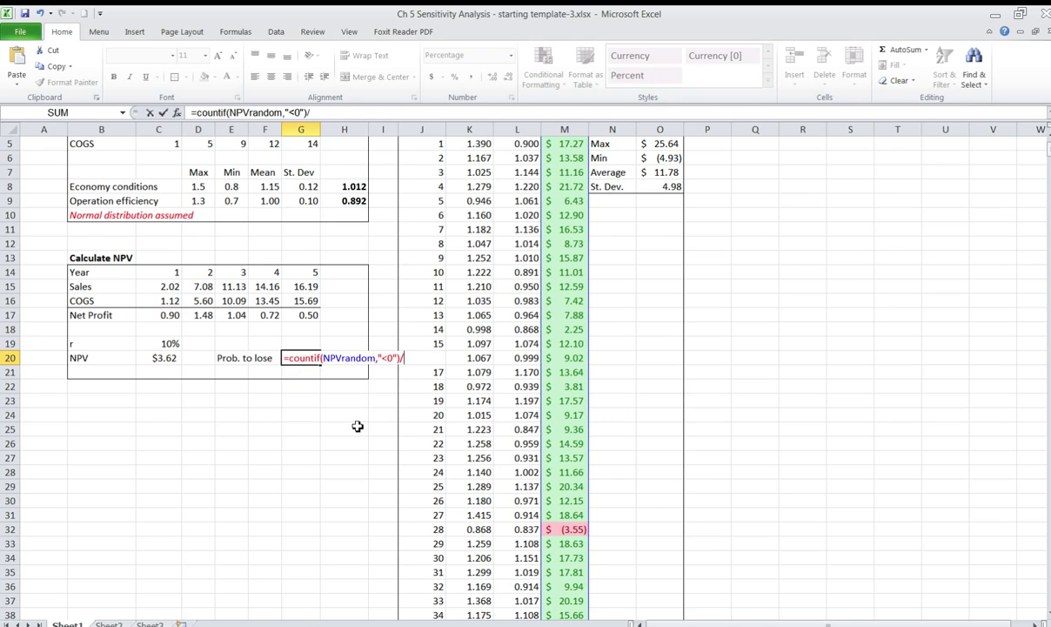
text(count)
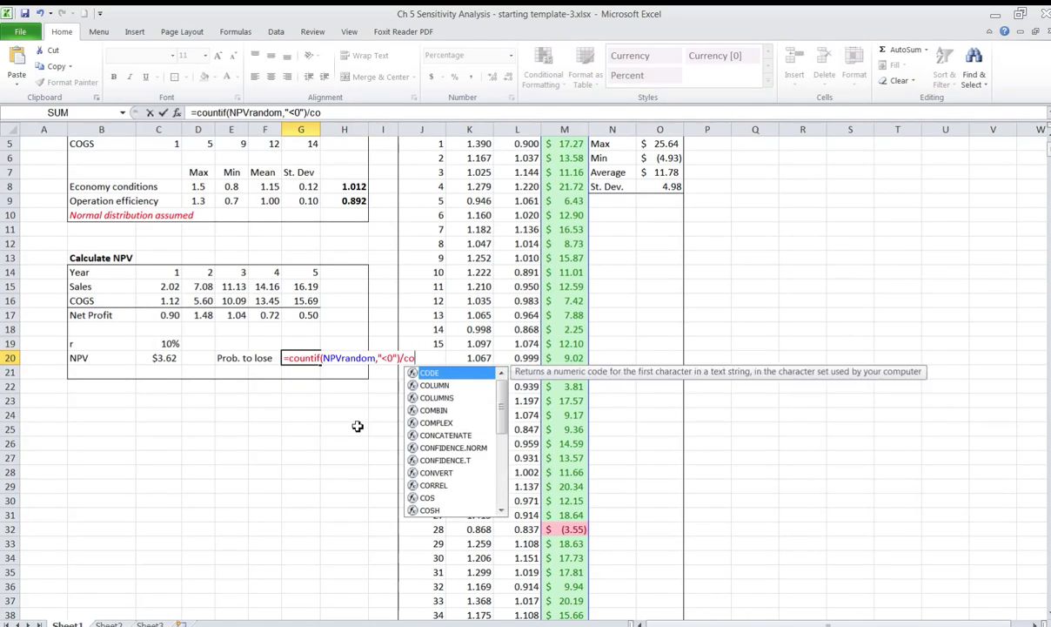
text((npv)
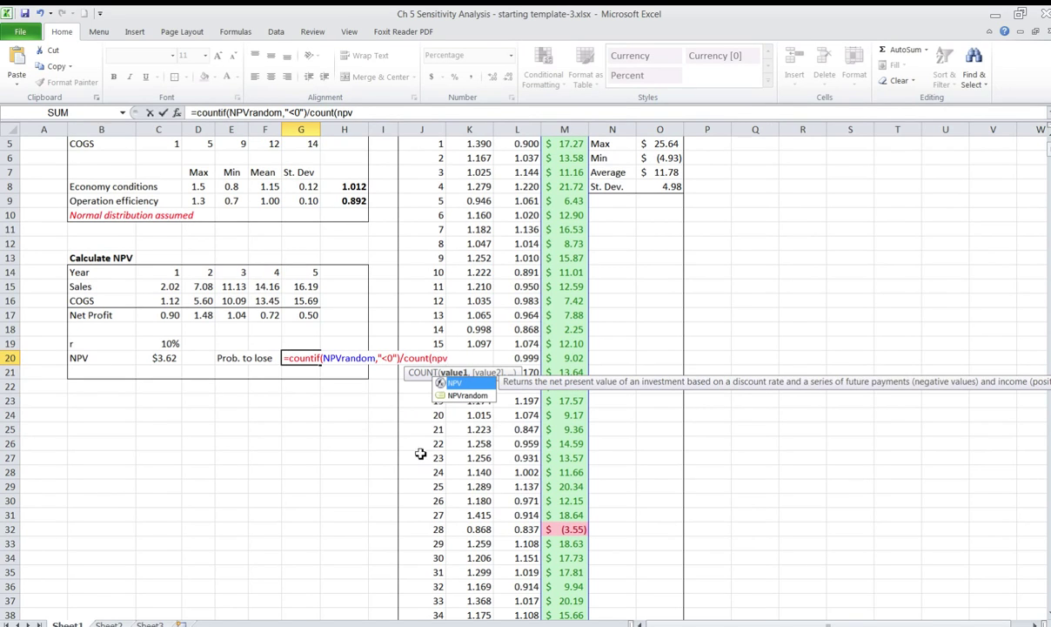
click(461, 395)
double_click(450, 394)
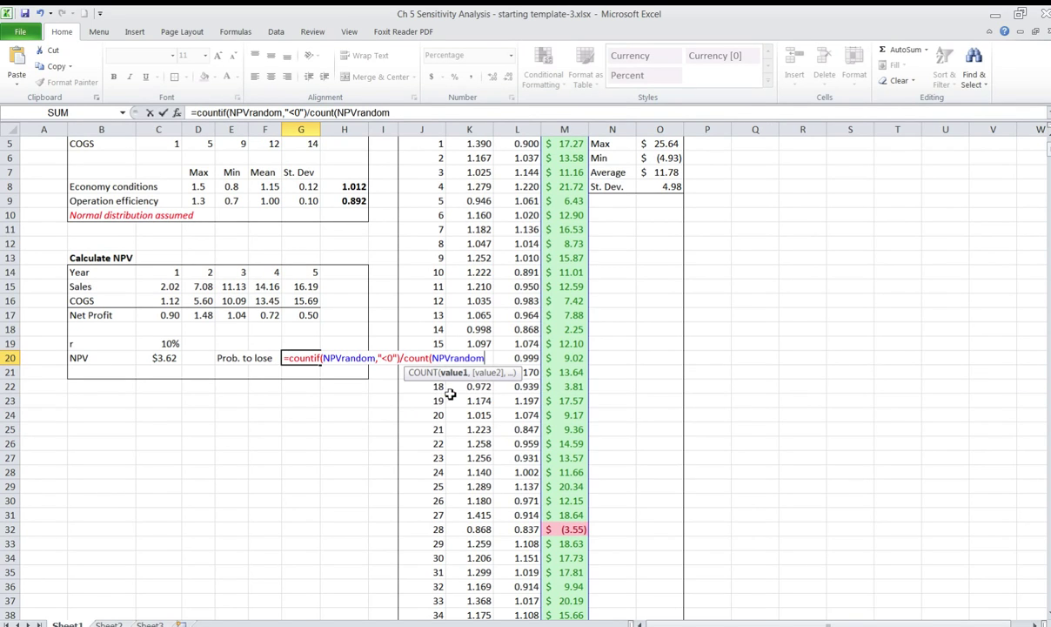
text())
key(Return)
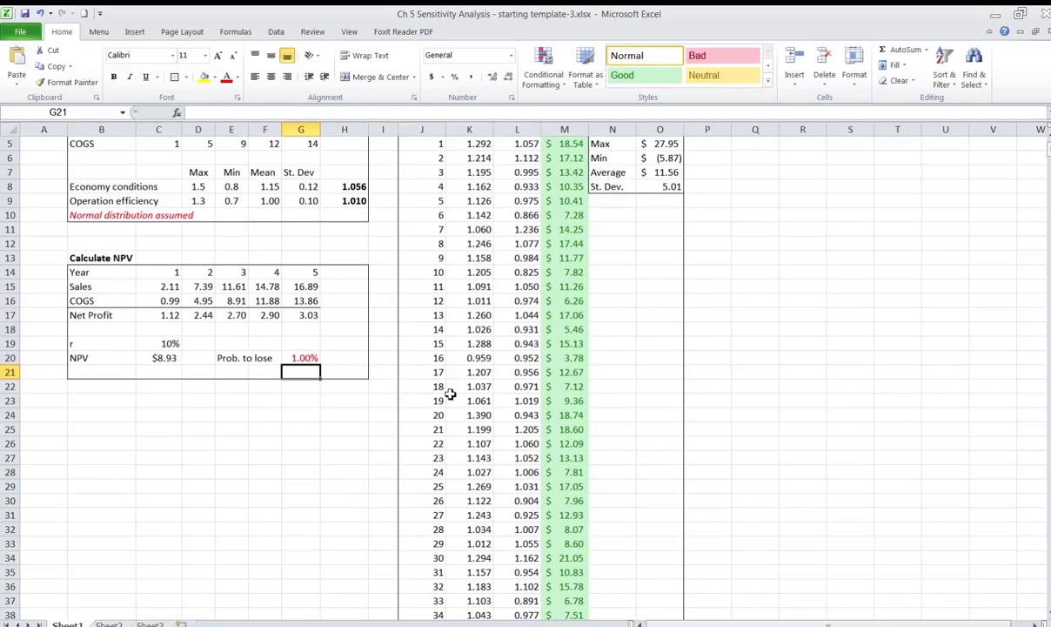
Review the max and min factor assumptions in D8:E9, and recalculate repeatedly to examine how the probability to lose in G20 varies
click(303, 357)
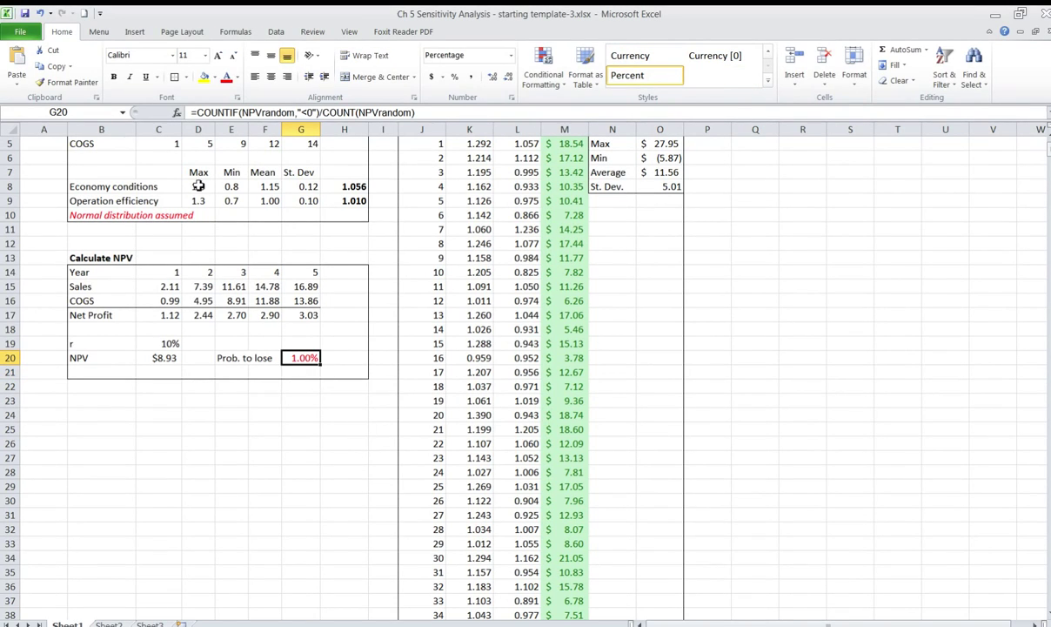
drag(198, 187, 229, 200)
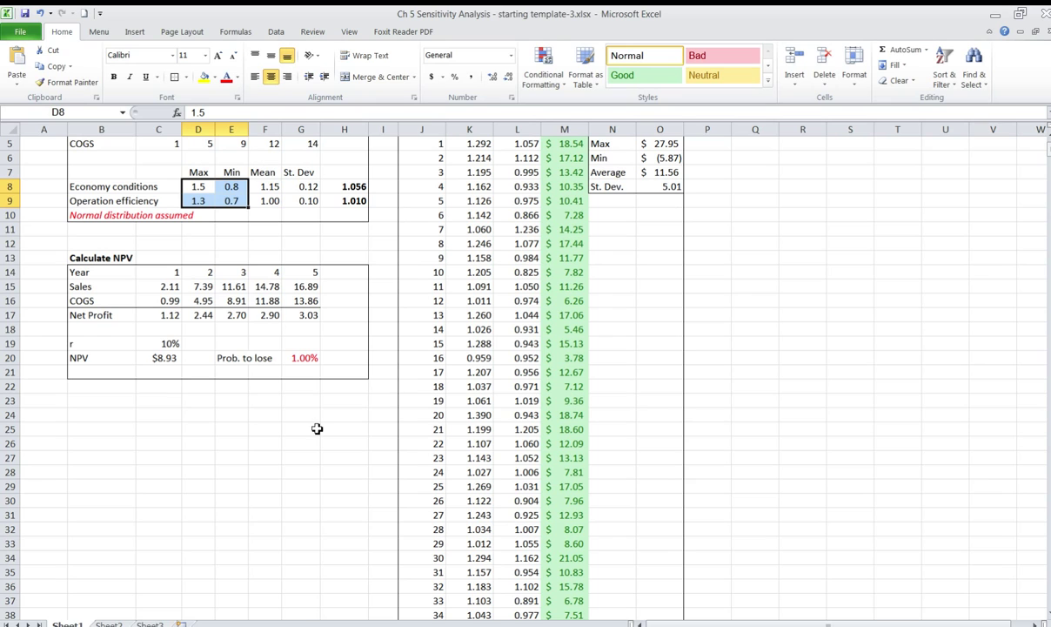
click(303, 359)
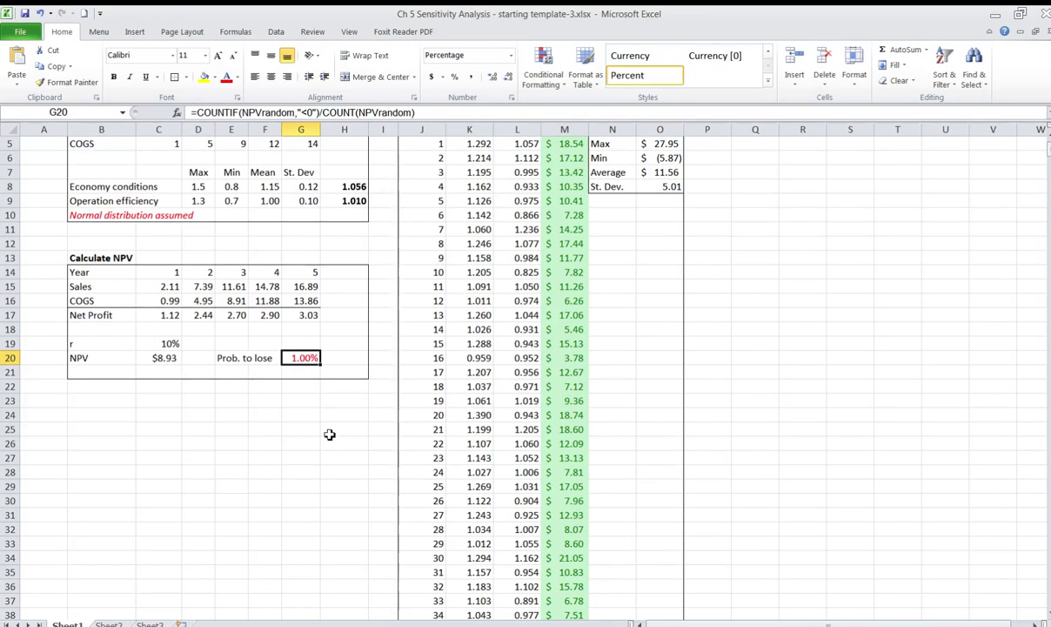
key(F9)
key(F9)
key(F9)
key(F9)
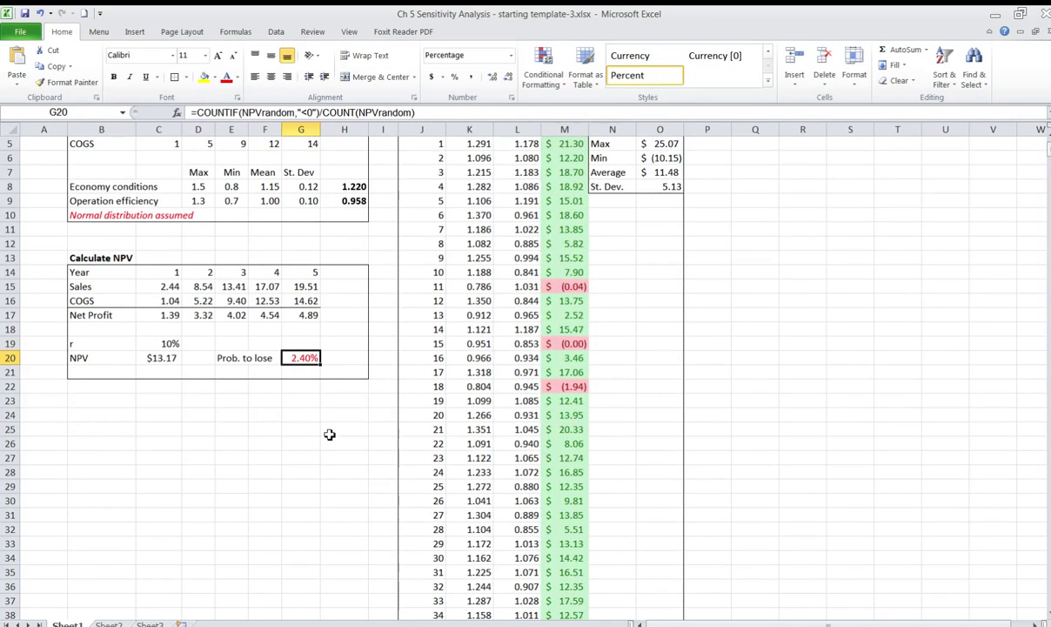
key(F9)
key(F9)
key(F9)
key(F9)
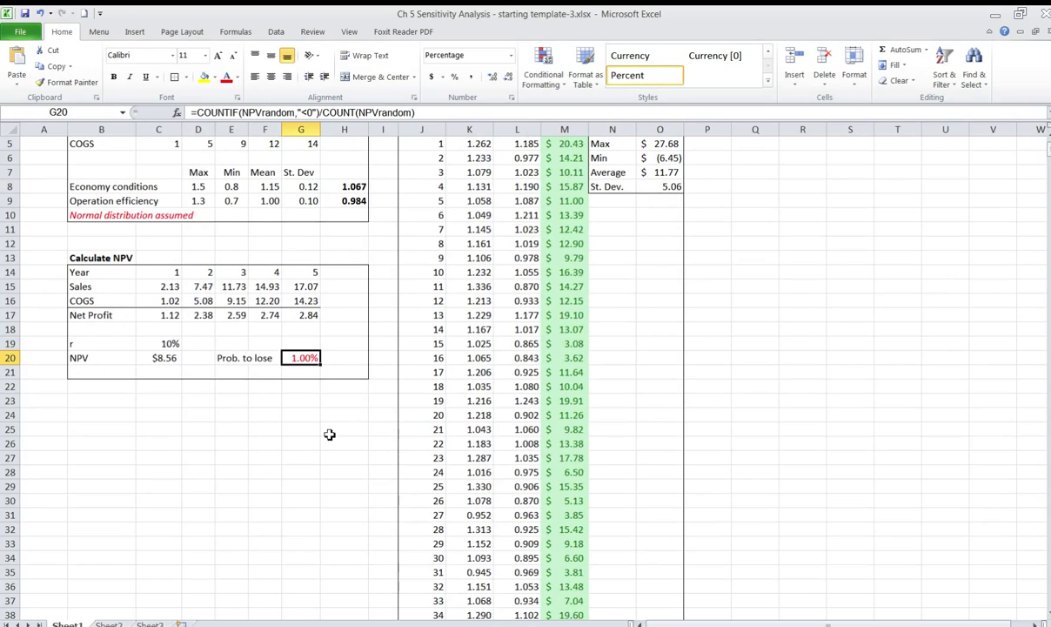
key(F9)
key(F9)
key(F9)
key(F9)
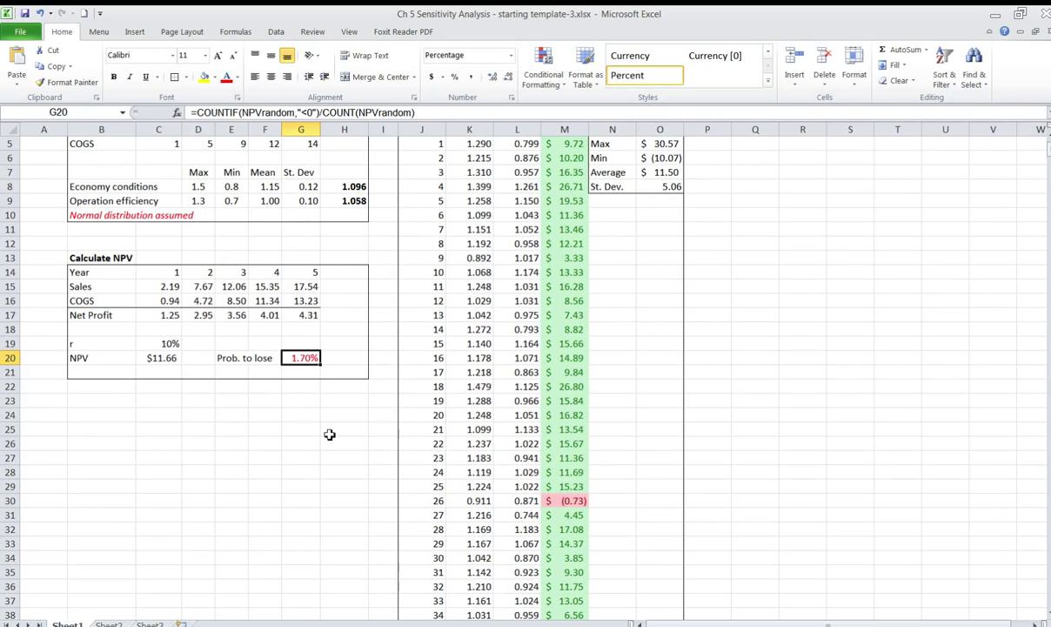
key(F9)
key(F9)
key(F9)
key(F9)
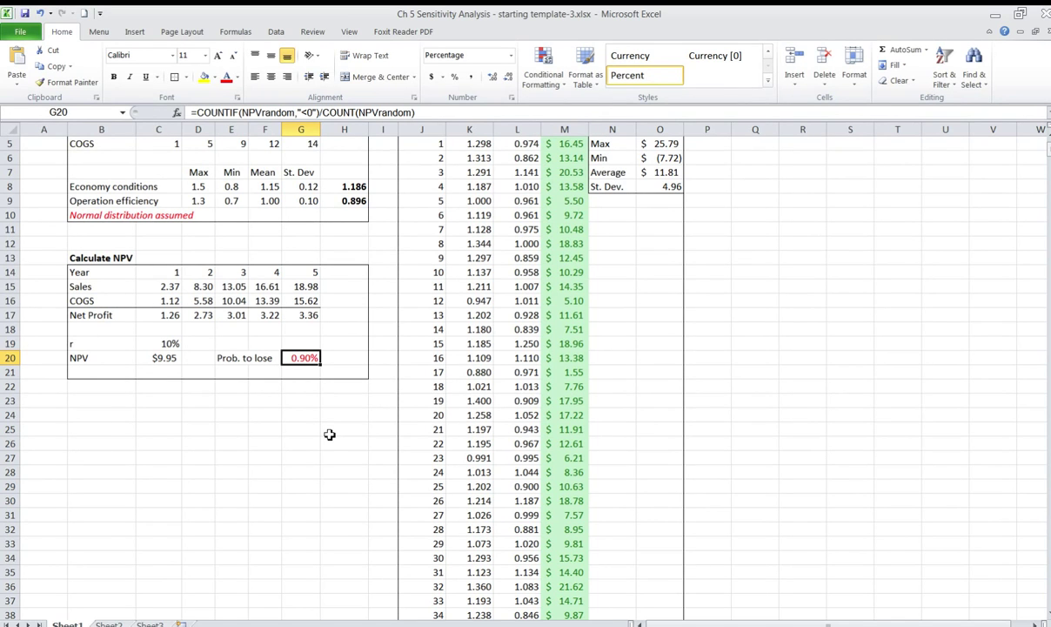
key(F9)
key(F9)
key(F9)
key(F9)
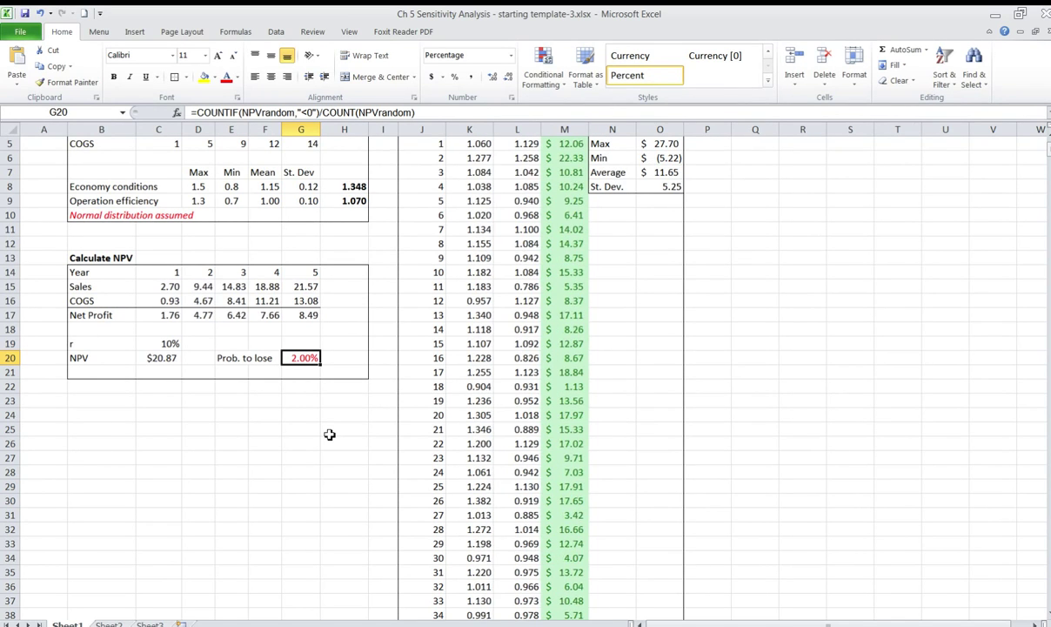
key(F9)
key(F9)
key(F9)
key(F9)
key(F9)
key(F9)
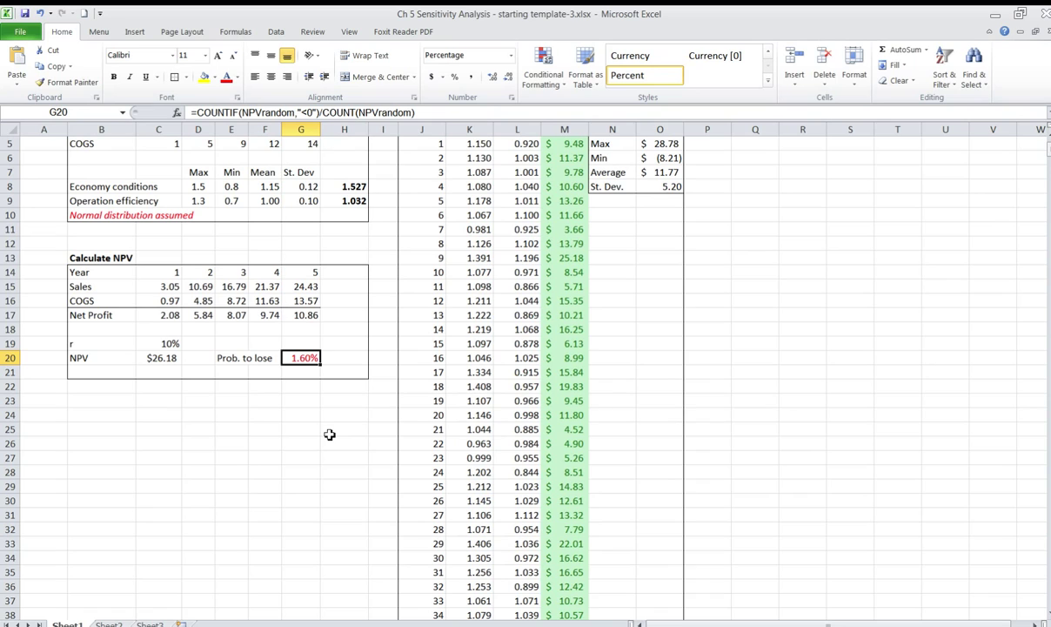